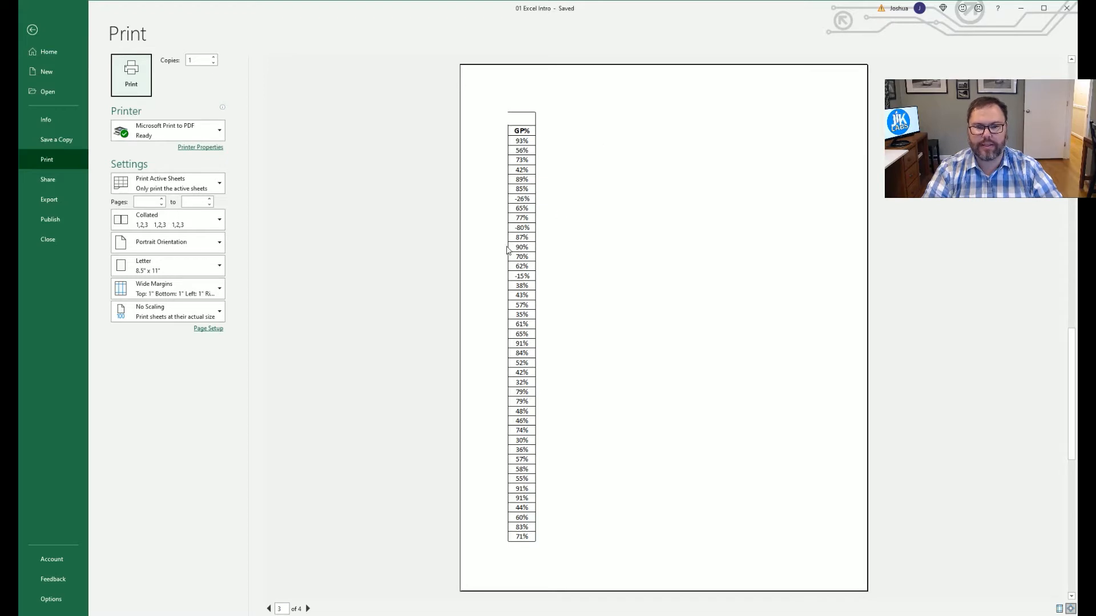
# Apply Narrow margins so the report, including GP%, fits on 2 pages, then open Page Setup.
pyautogui.scroll(2, 523, 386)
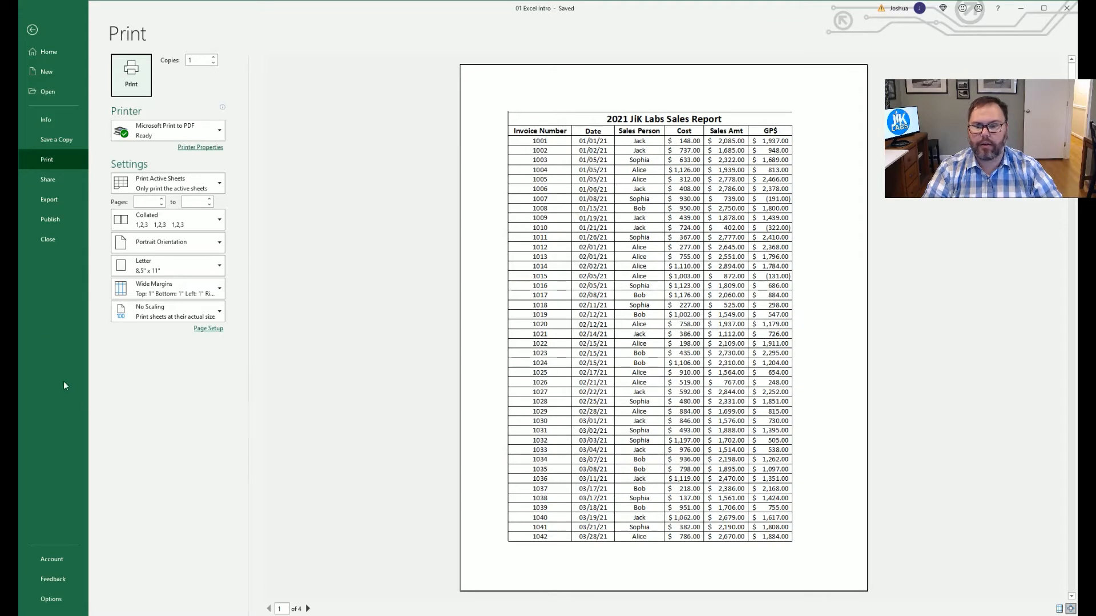
pyautogui.click(209, 294)
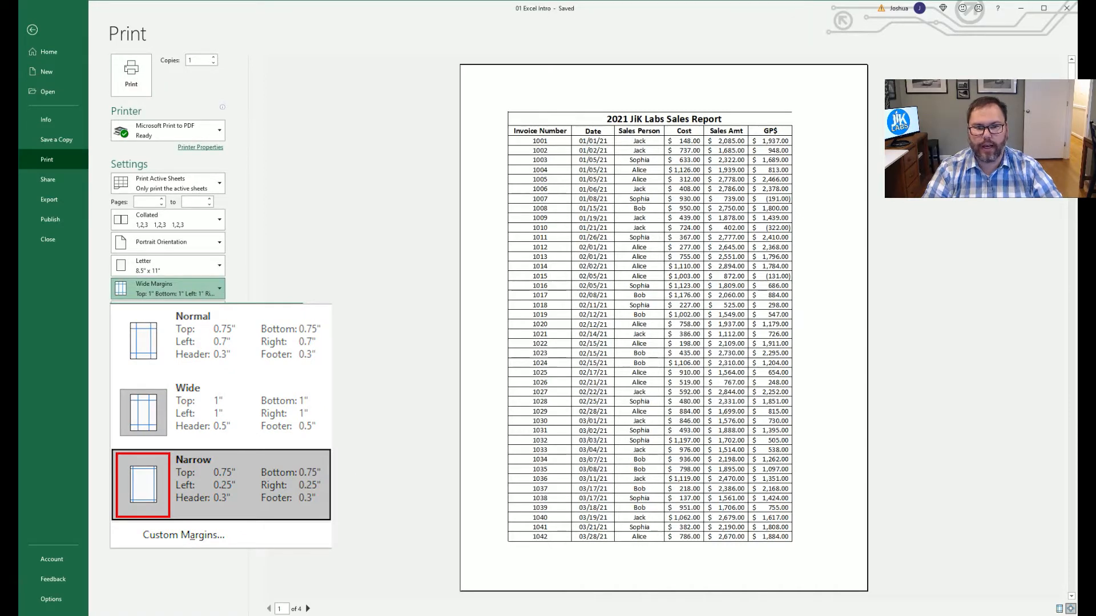
pyautogui.click(194, 485)
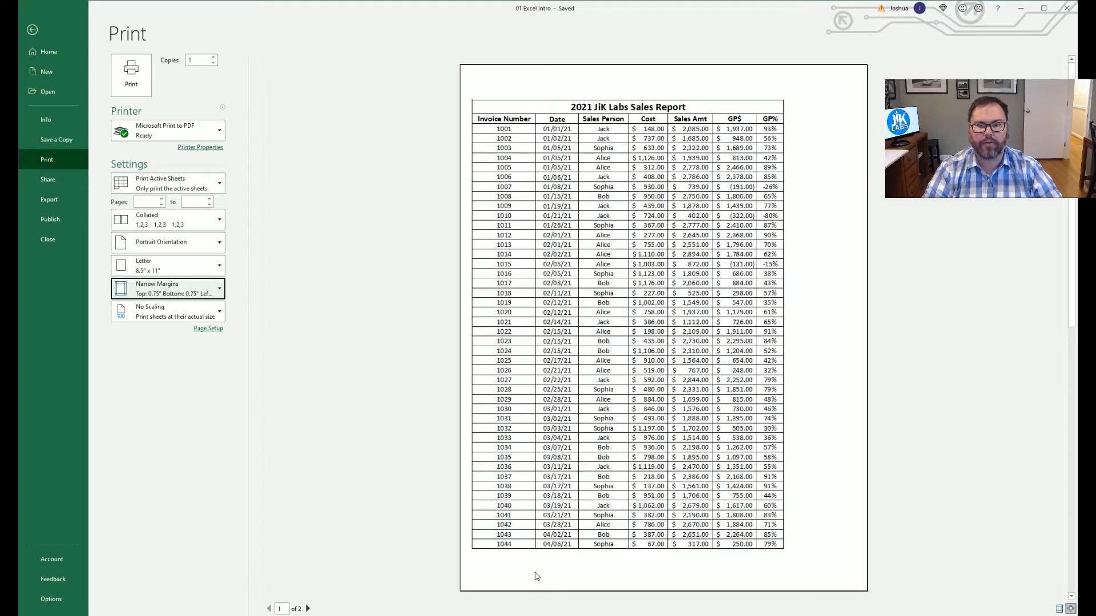
pyautogui.click(211, 328)
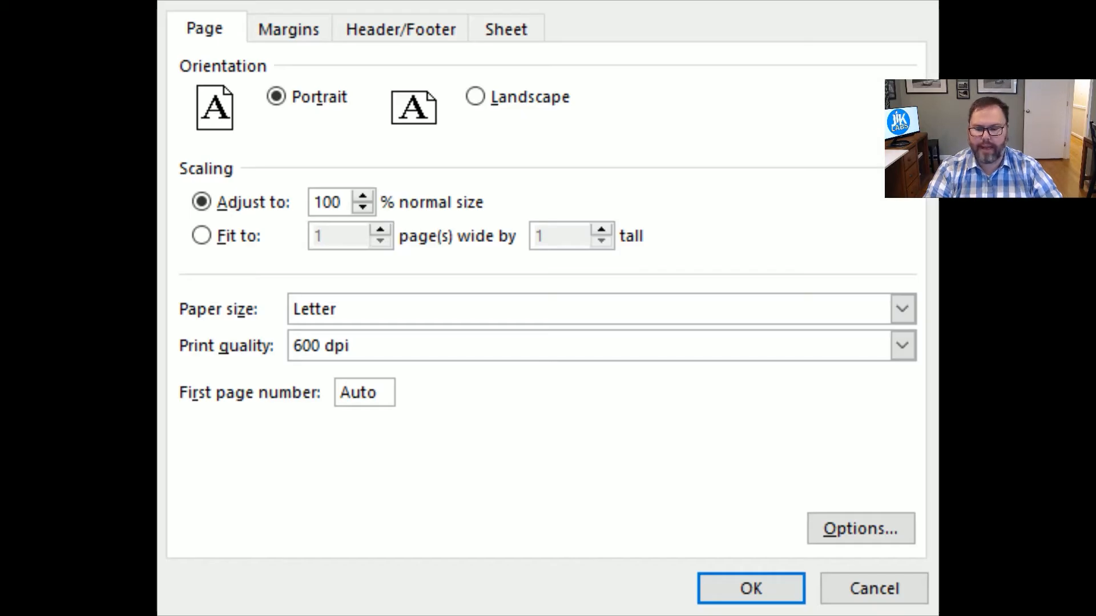
# Tick Center on page Horizontally in Page Setup's Margins settings and confirm.
pyautogui.click(204, 28)
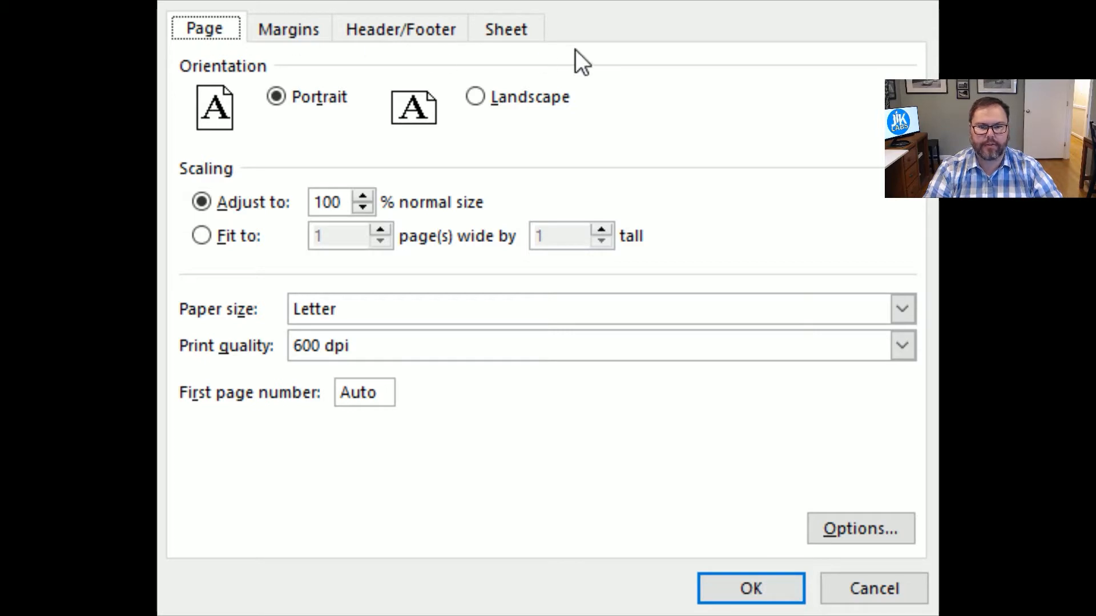
pyautogui.click(268, 26)
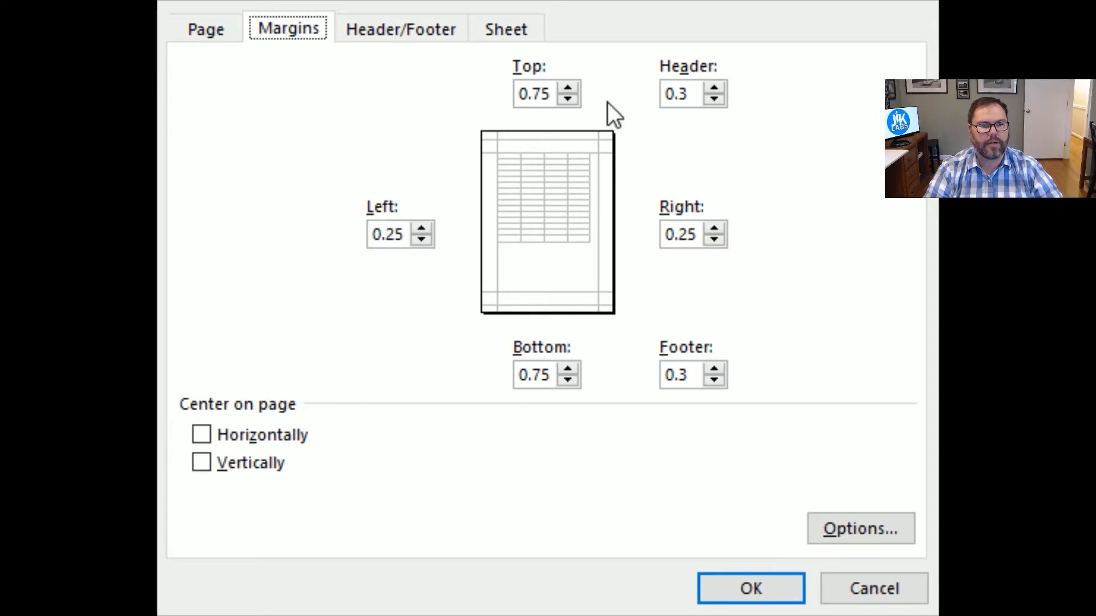
pyautogui.click(200, 435)
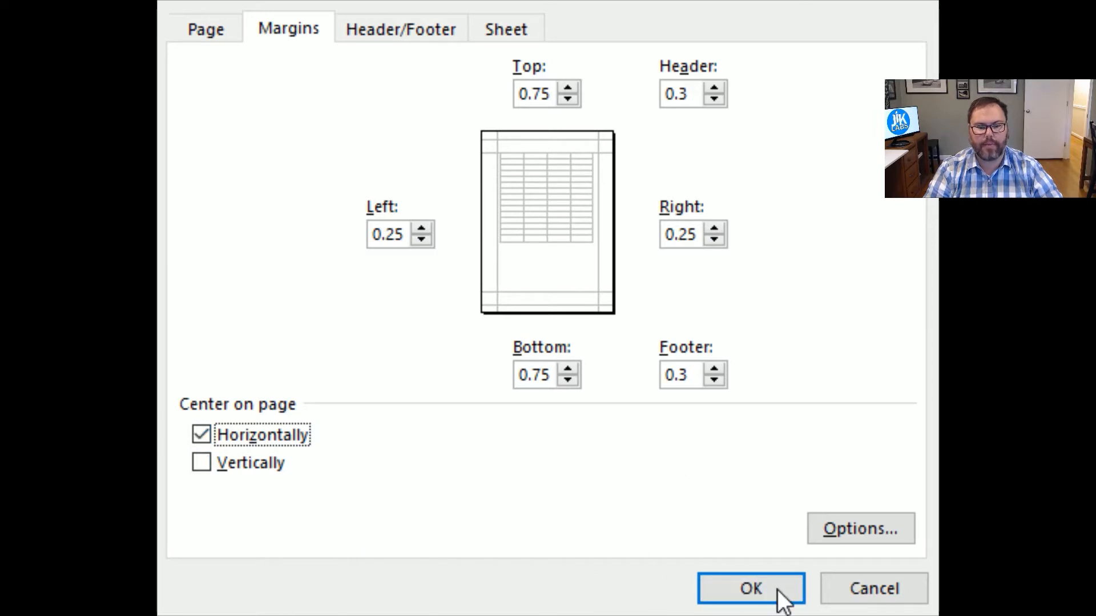
pyautogui.click(736, 588)
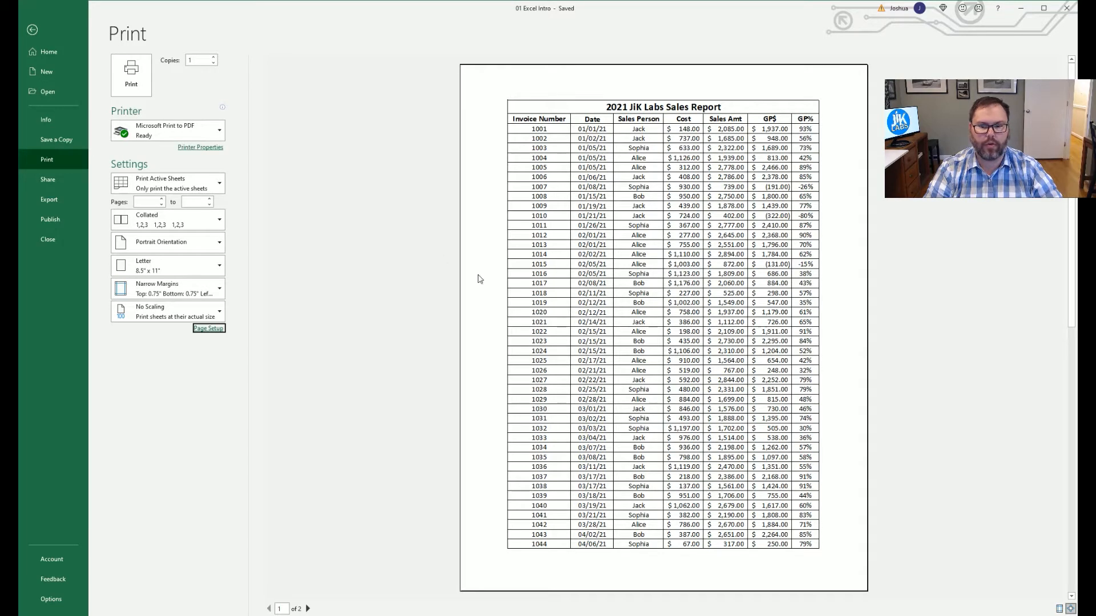
# Apply Wide margins and page through the 4-page preview with GP% split off.
pyautogui.scroll(-1, 577, 297)
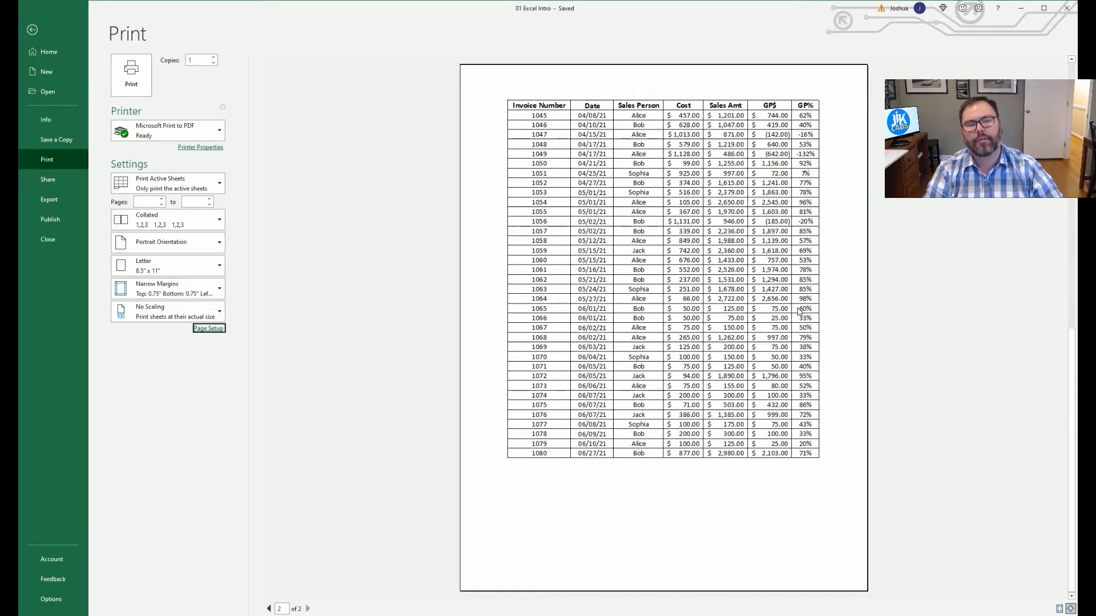
pyautogui.scroll(1, 795, 315)
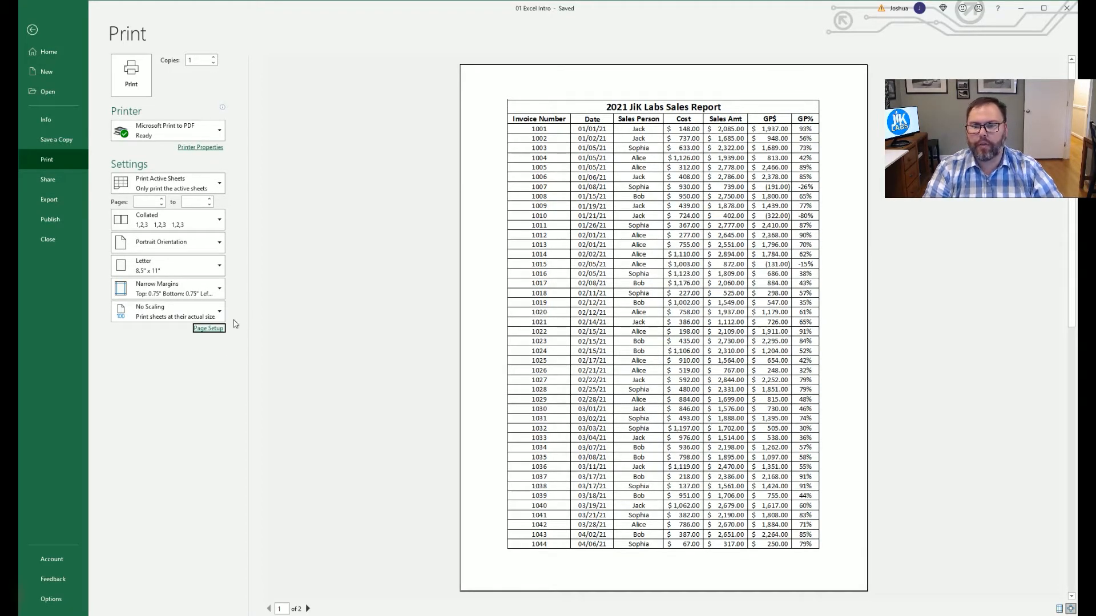
pyautogui.click(219, 294)
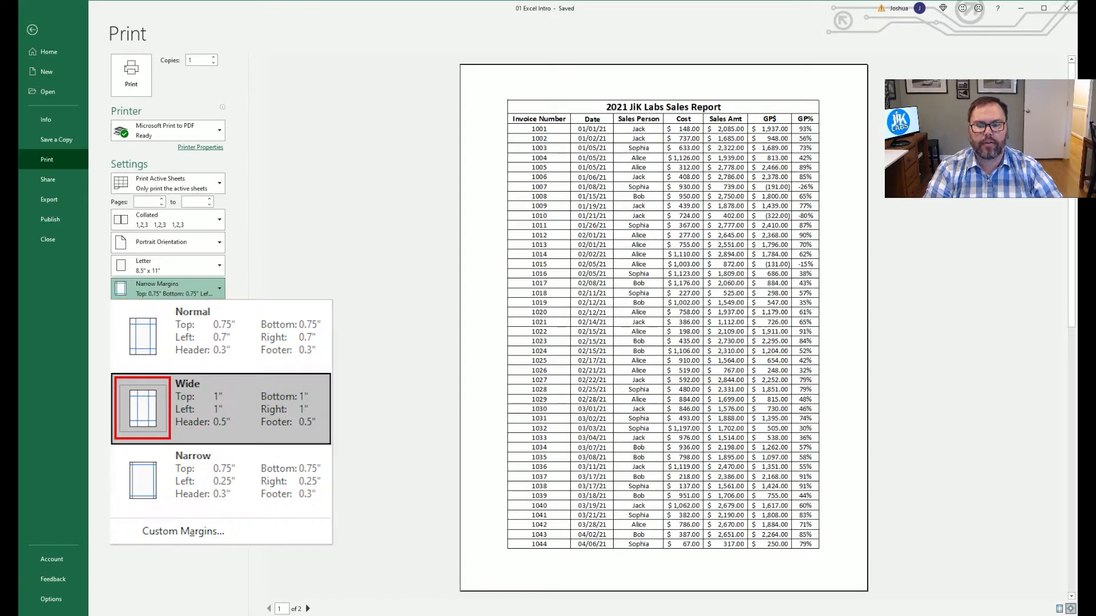
pyautogui.click(221, 408)
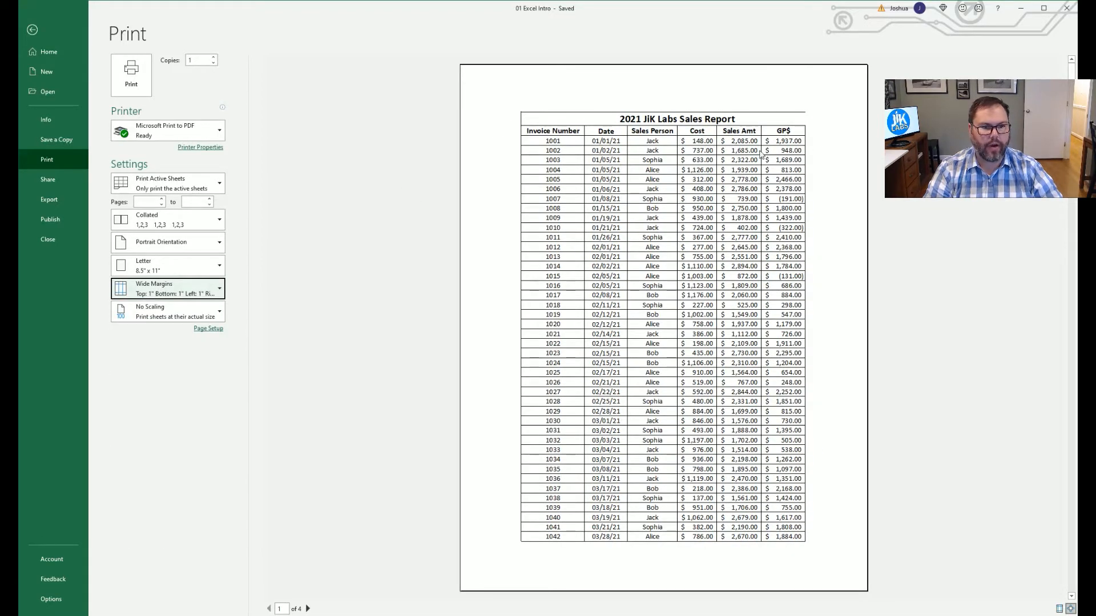
pyautogui.scroll(-2, 652, 281)
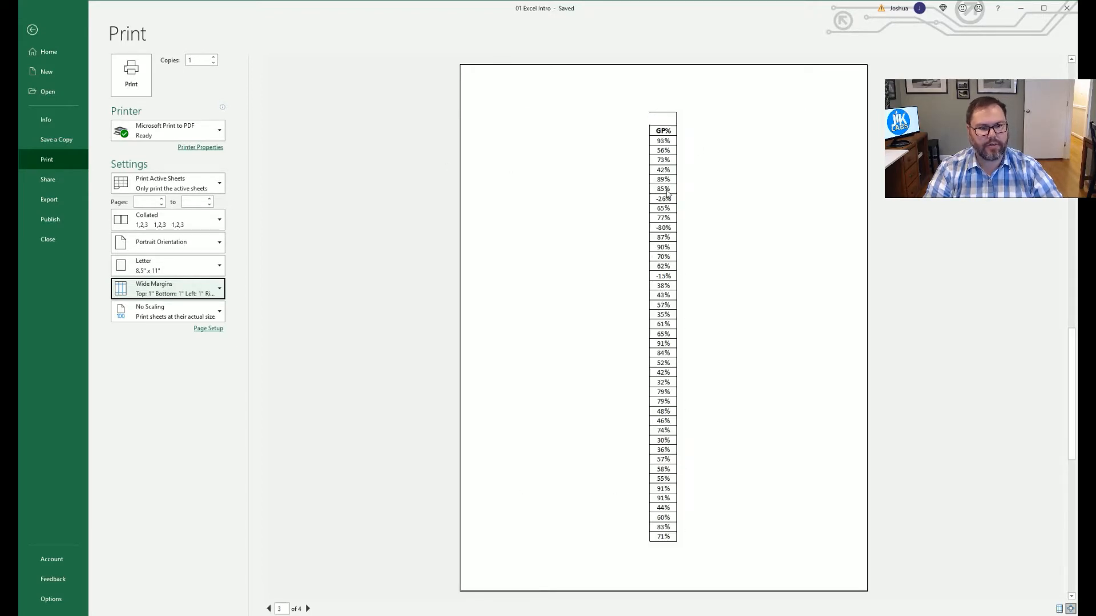
pyautogui.scroll(-1, 669, 458)
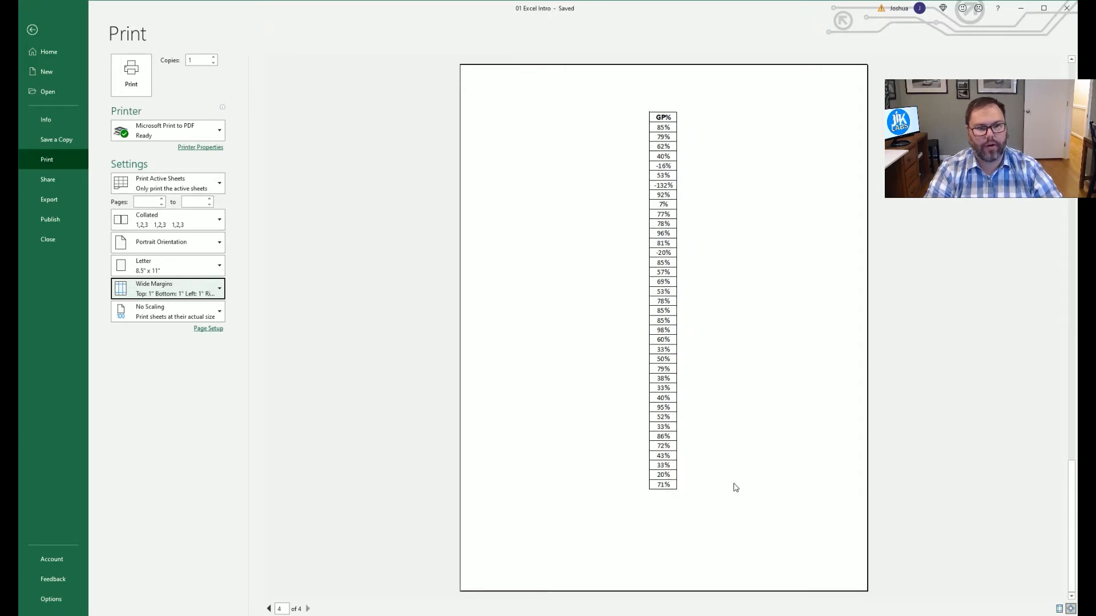
pyautogui.scroll(2, 731, 487)
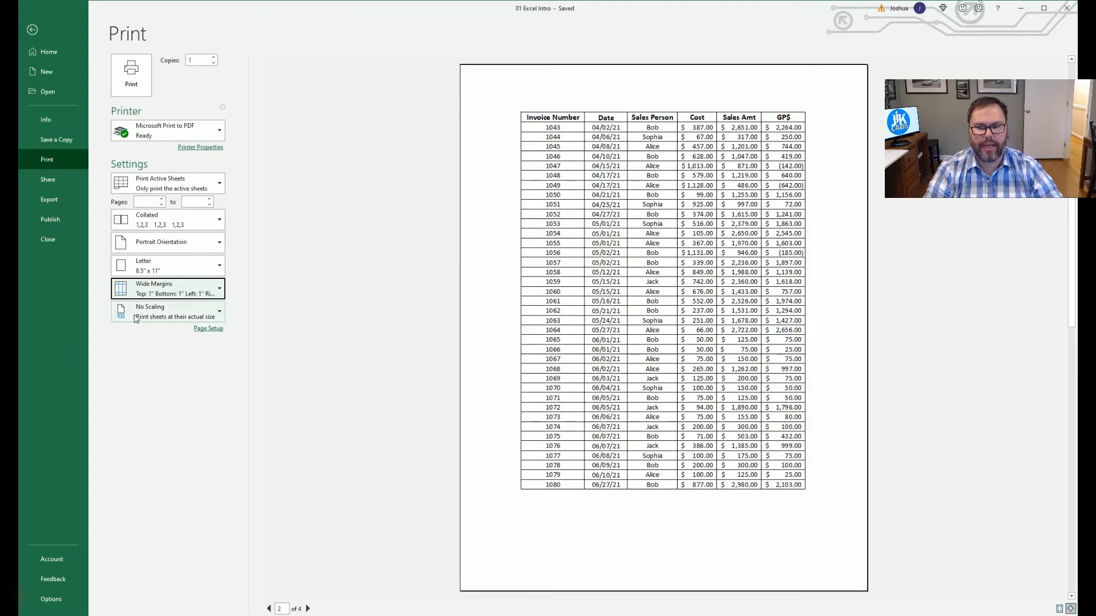
# Set scaling to Fit All Columns on One Page, bringing the report to 2 pages.
pyautogui.click(215, 314)
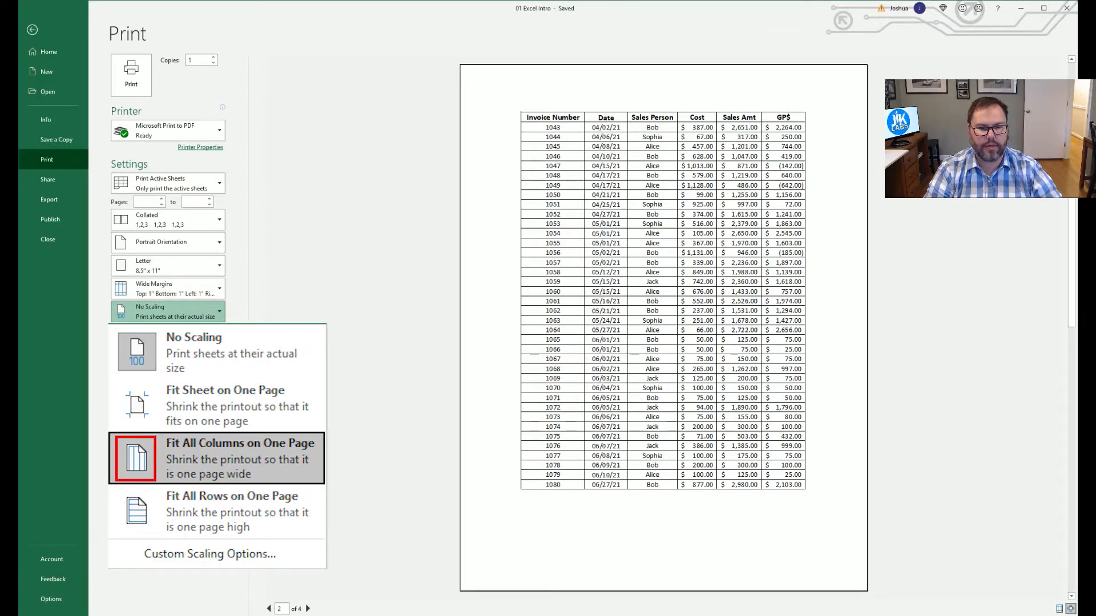
pyautogui.click(240, 458)
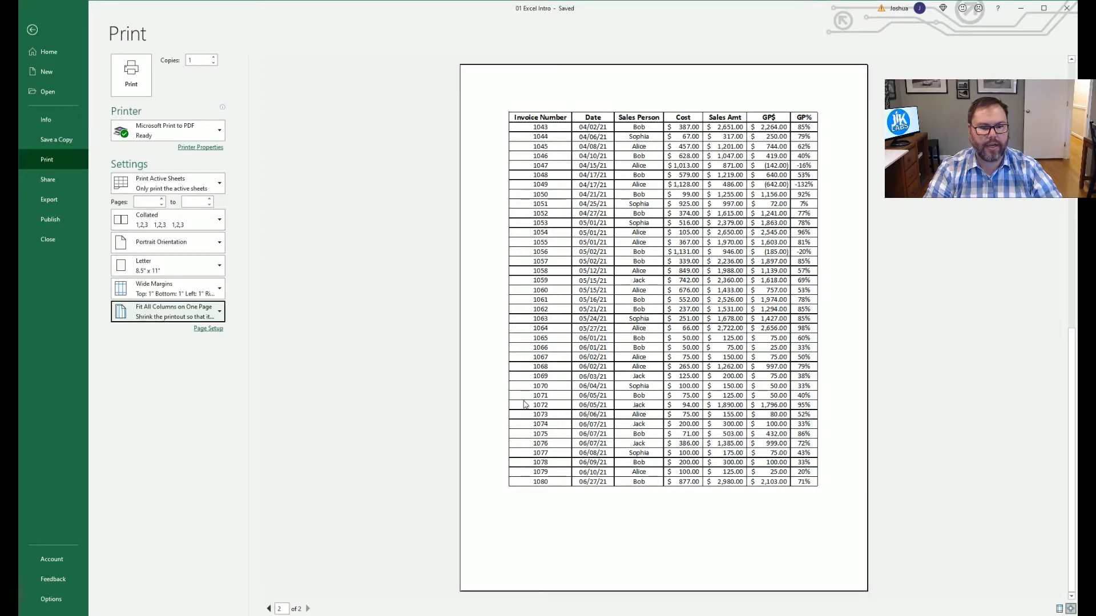
pyautogui.scroll(2, 736, 195)
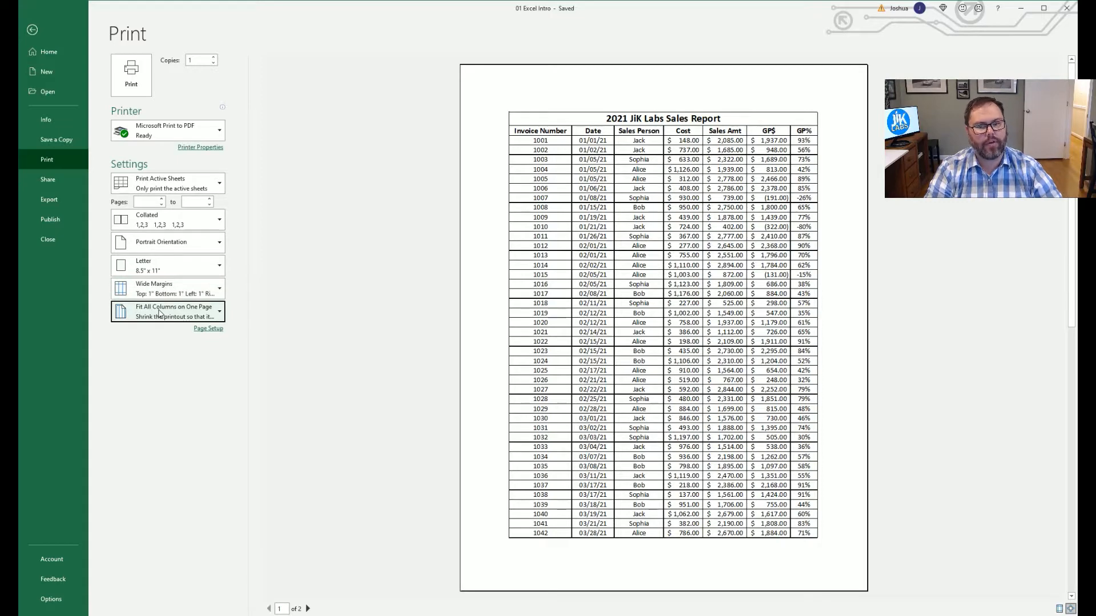
# Switch to Narrow margins and set scaling back to No Scaling.
pyautogui.click(218, 290)
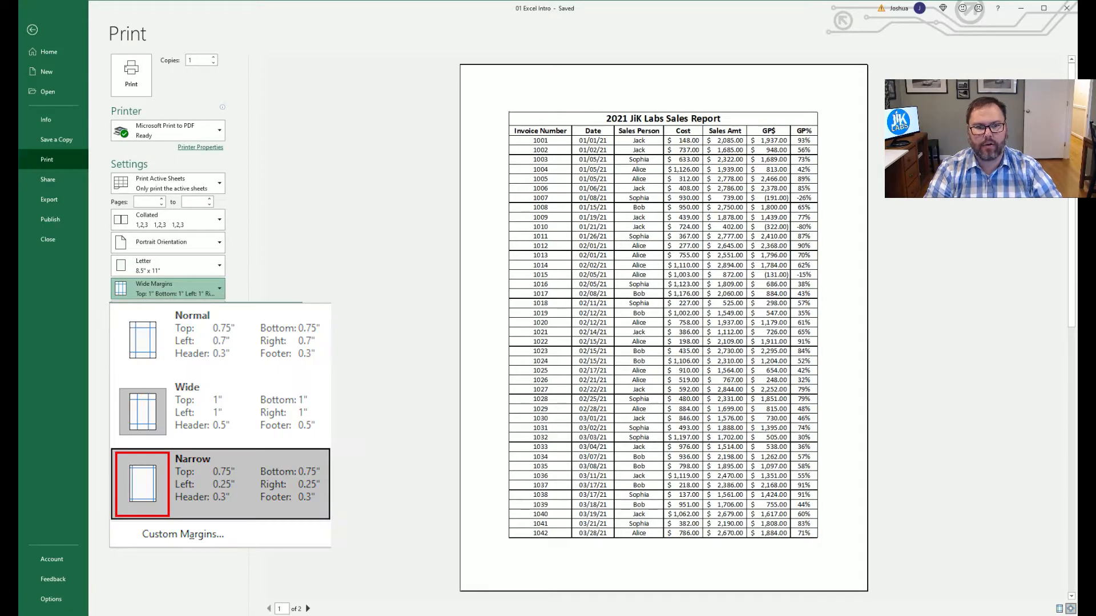
pyautogui.click(143, 484)
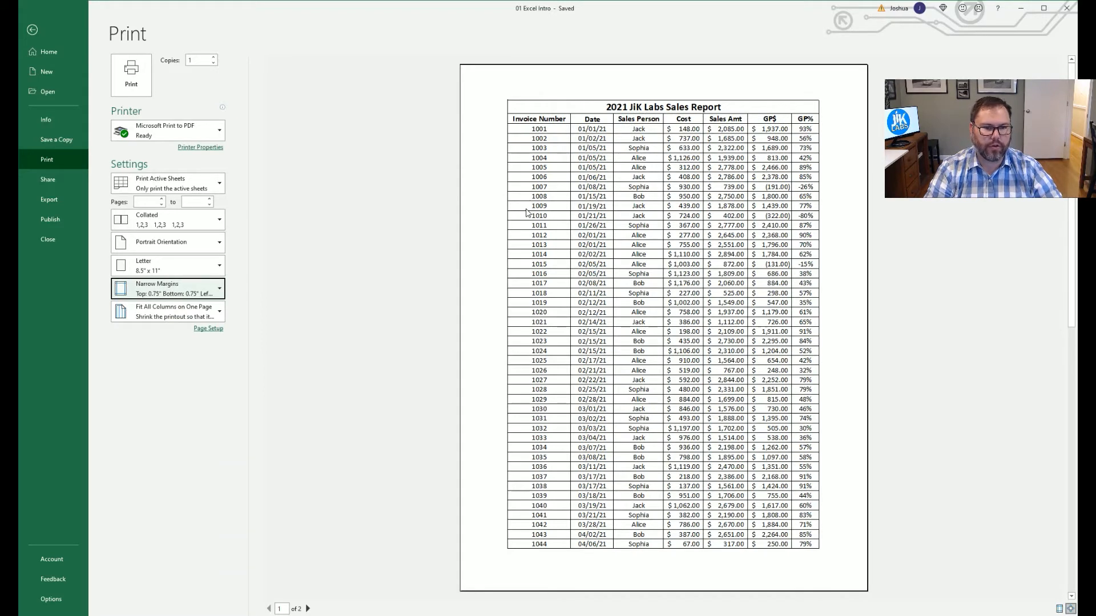
pyautogui.click(144, 311)
pyautogui.click(132, 343)
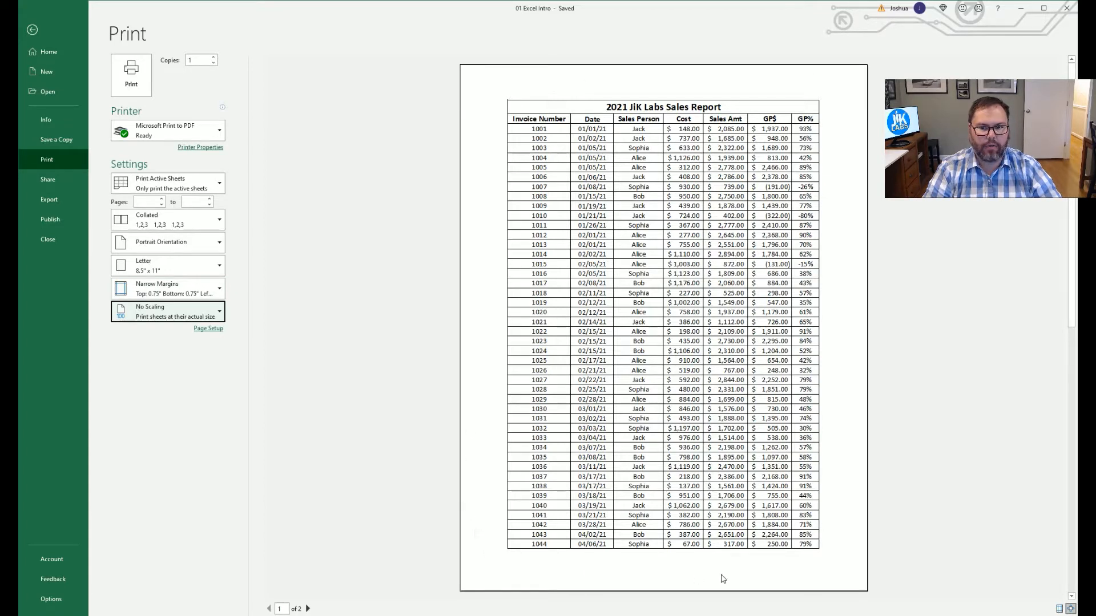
pyautogui.click(211, 265)
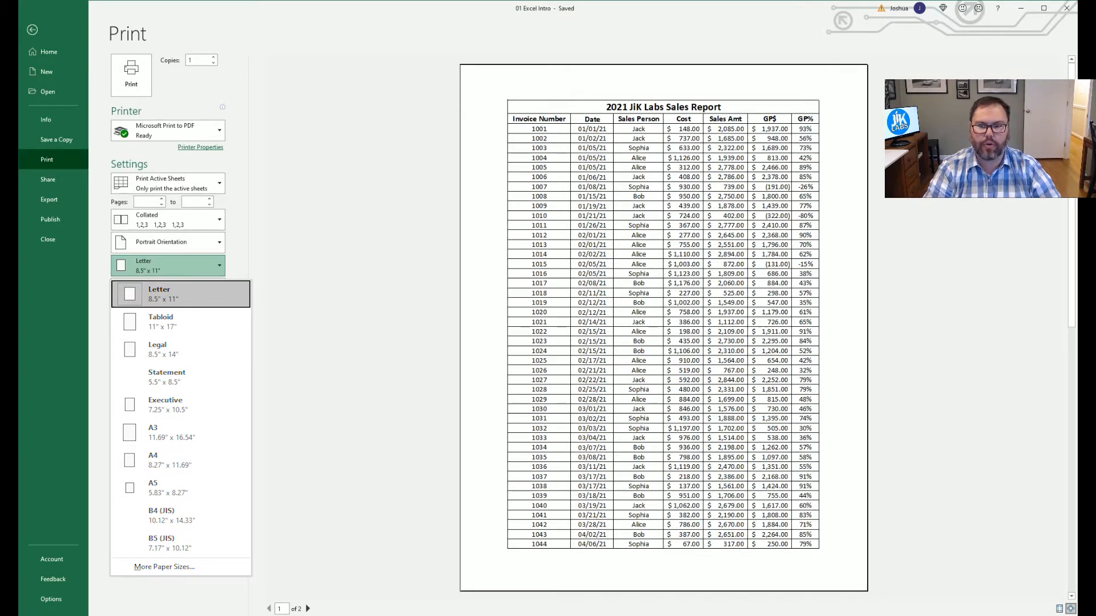
pyautogui.click(253, 302)
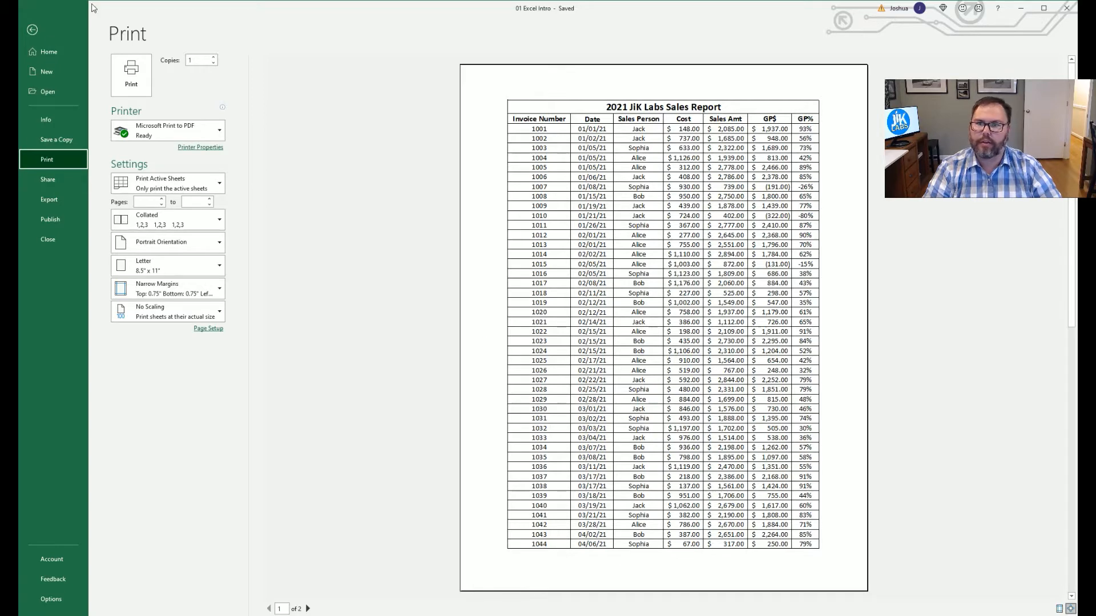
# Return to the worksheet and review Custom Margins (0.25 sides, centered) without changing anything.
pyautogui.click(32, 29)
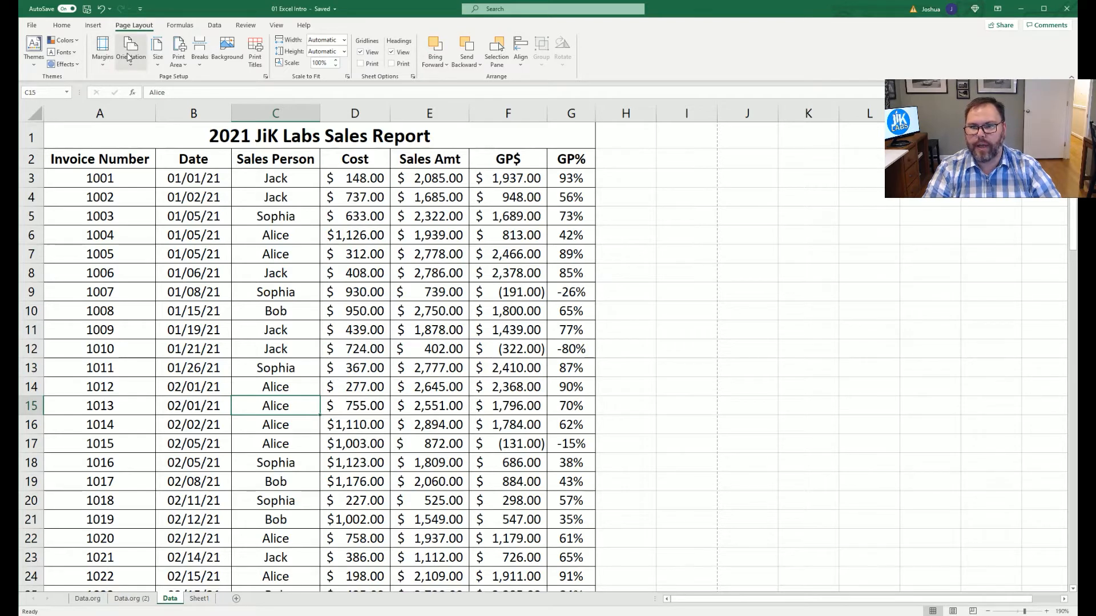
pyautogui.click(104, 63)
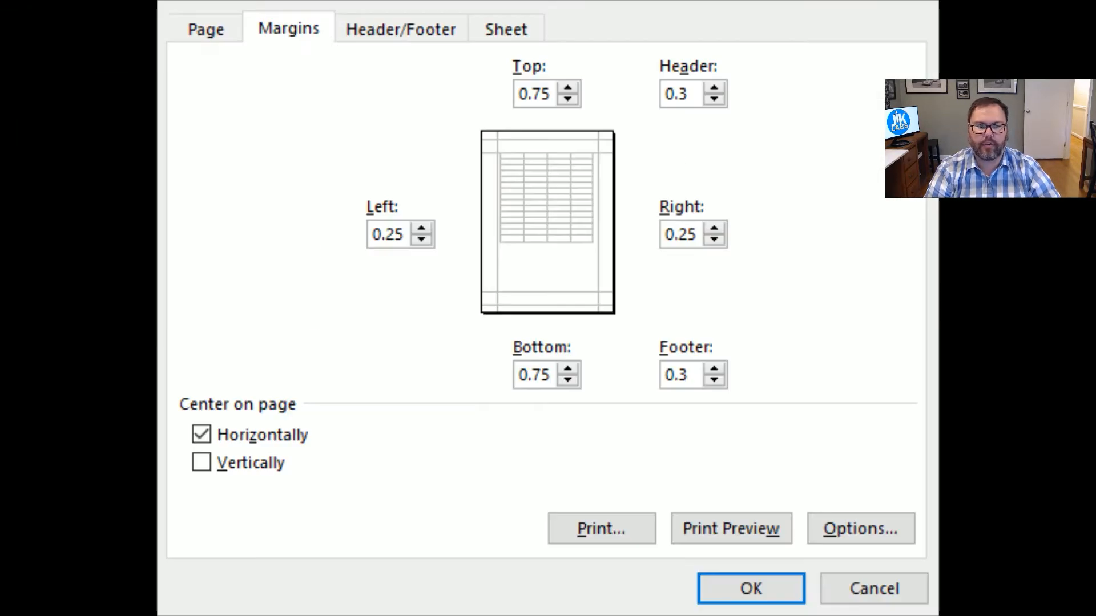
pyautogui.click(932, 14)
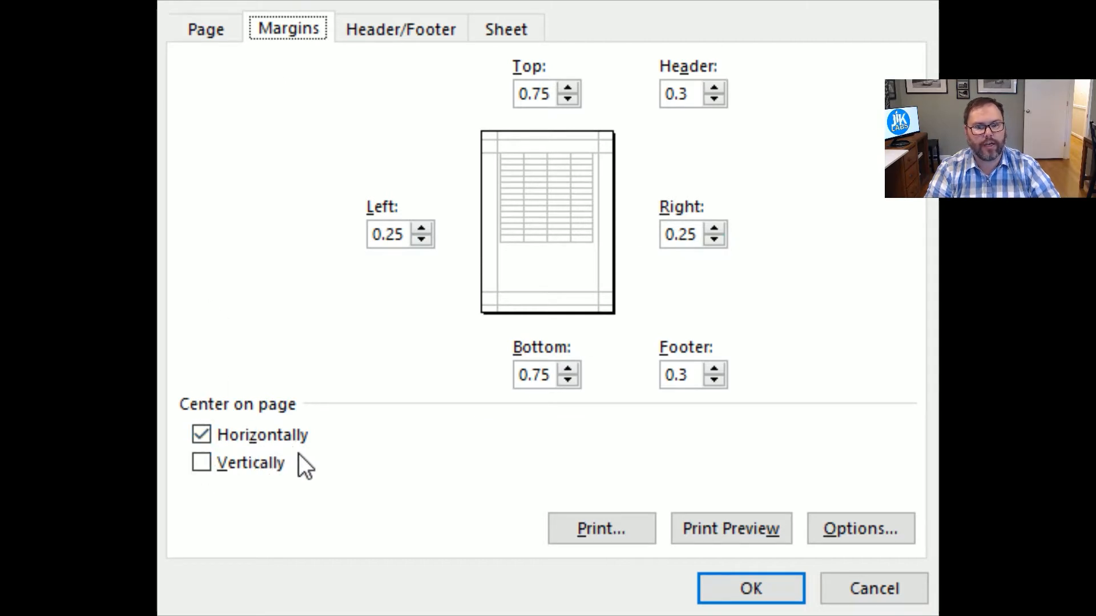
pyautogui.click(861, 597)
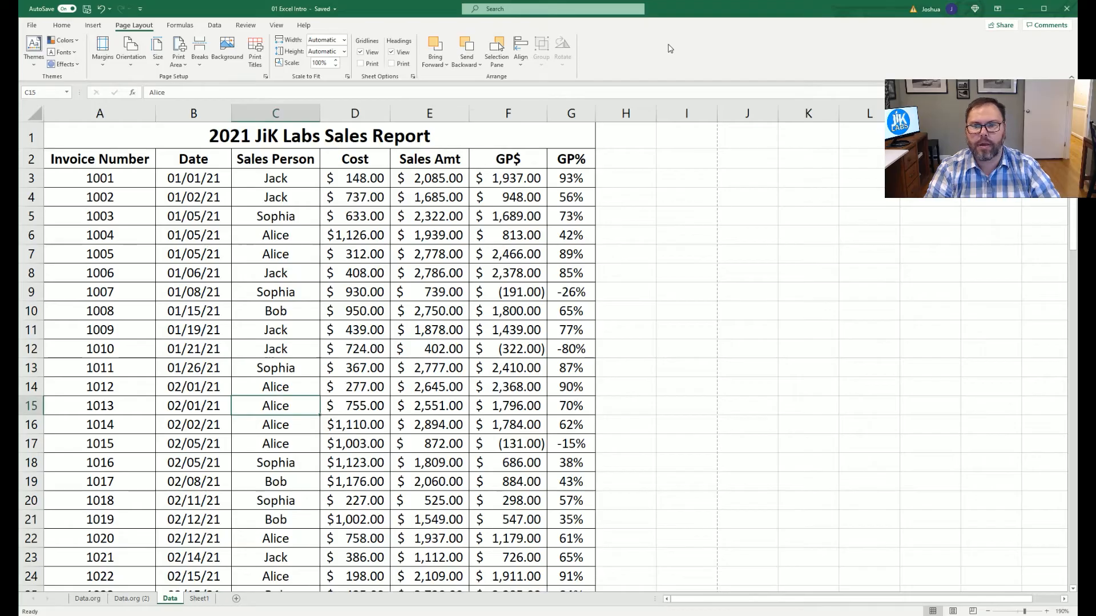
pyautogui.click(129, 60)
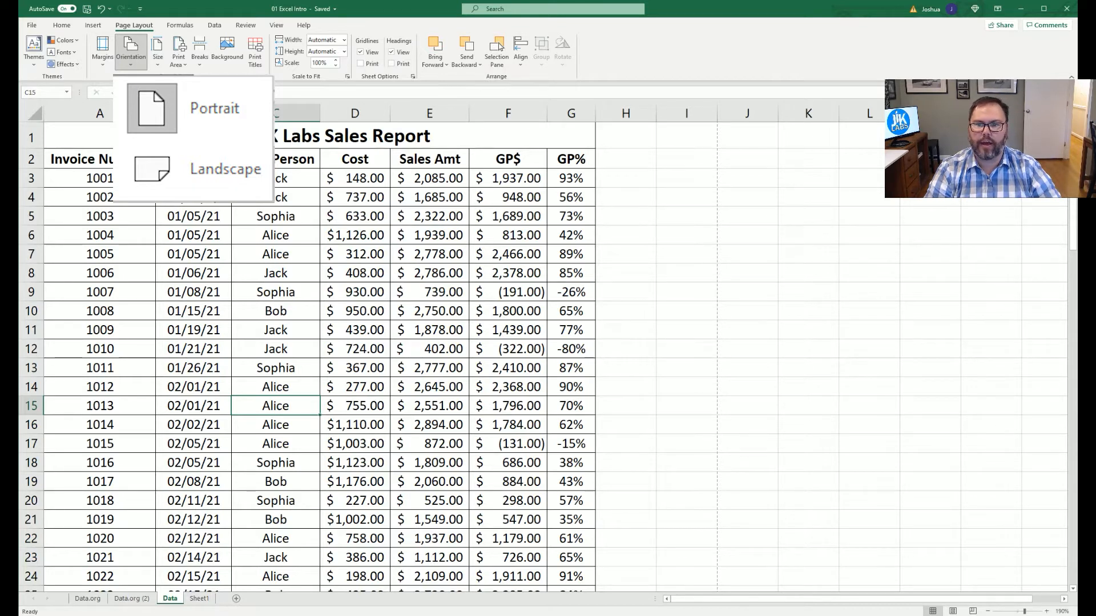
pyautogui.click(159, 57)
pyautogui.click(160, 55)
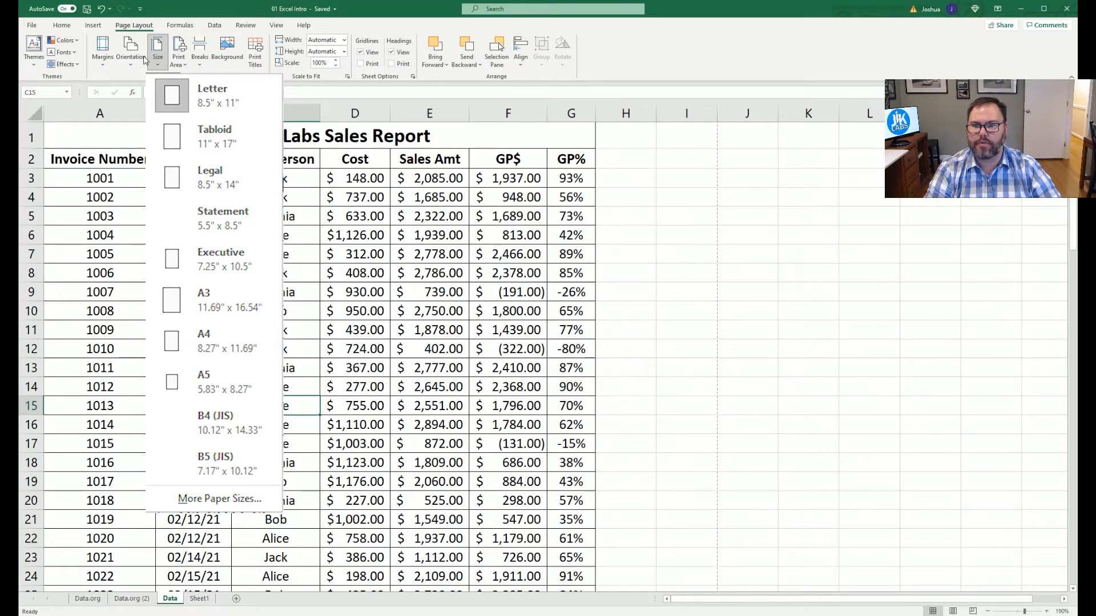
pyautogui.click(178, 55)
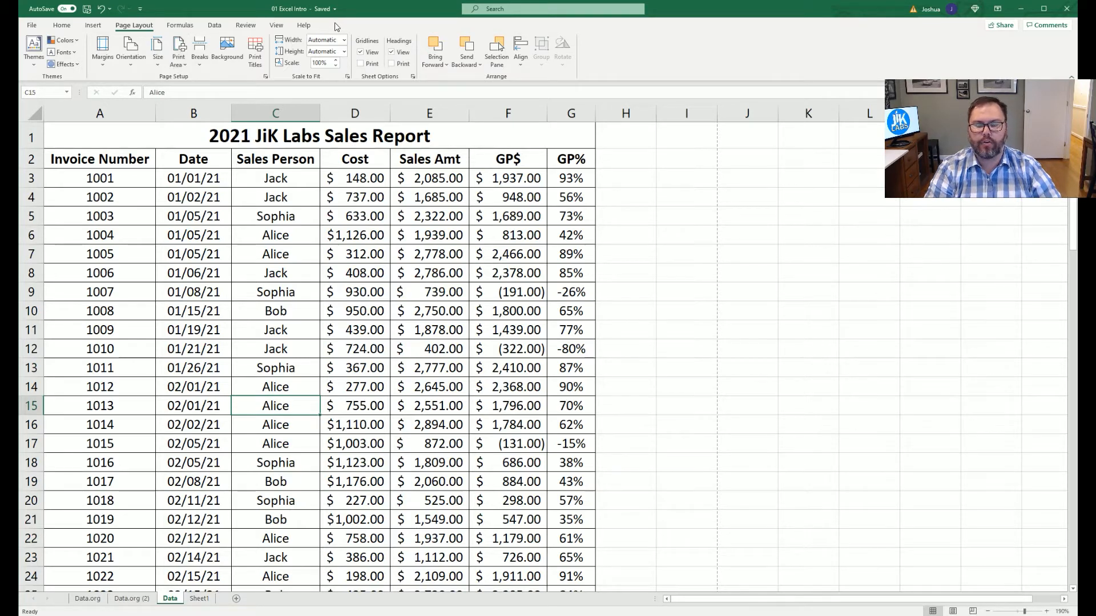
# Check the 2-page narrow-margin print preview, then return to the worksheet.
pyautogui.hotkey('ctrl', 'p')
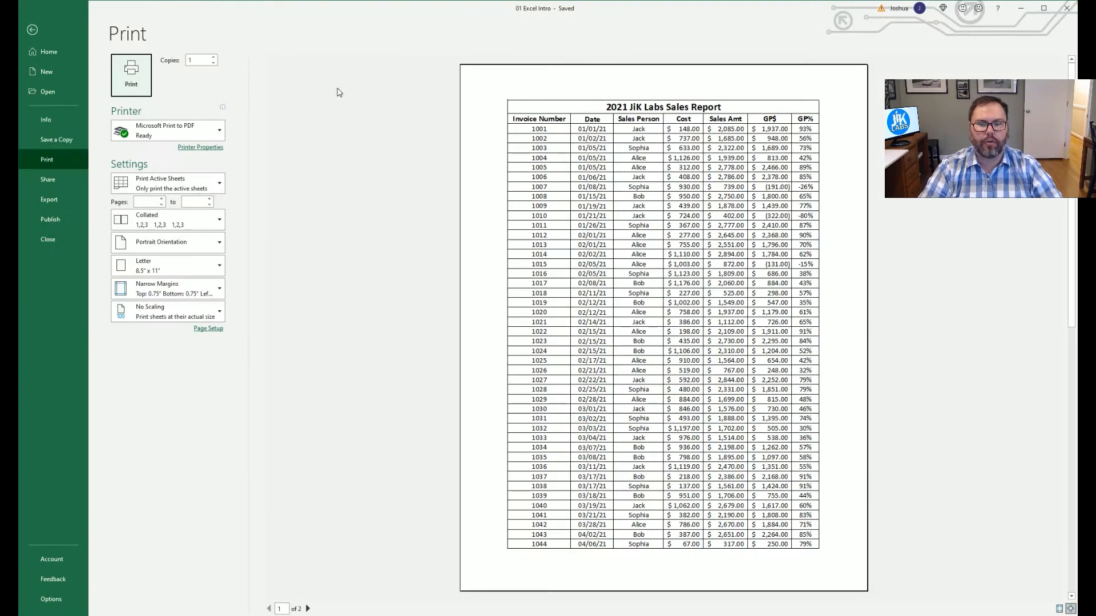
pyautogui.scroll(-2, 512, 321)
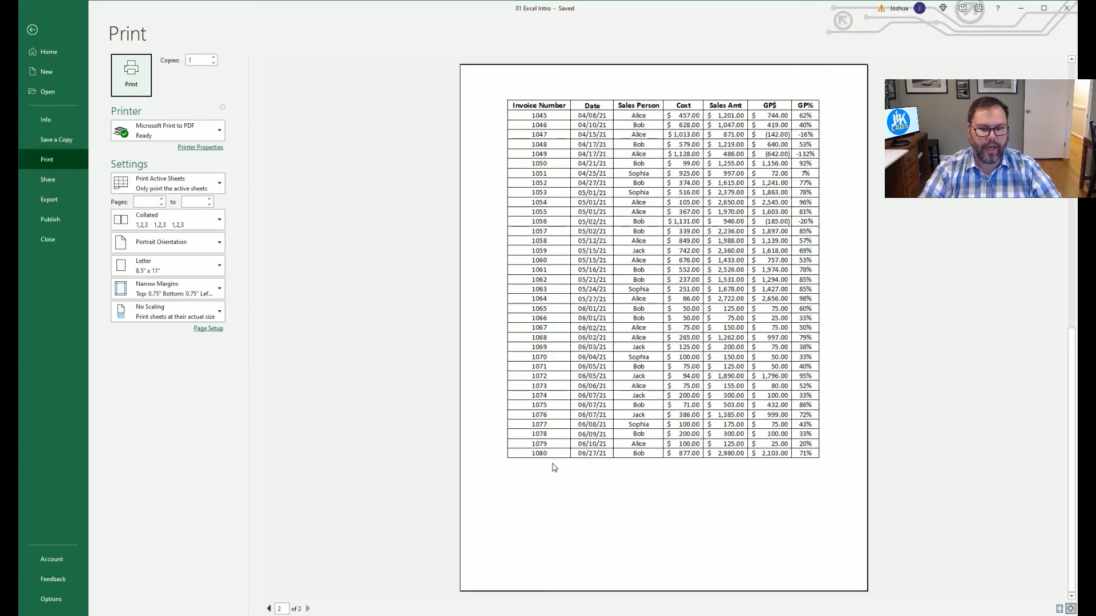
pyautogui.press('Escape')
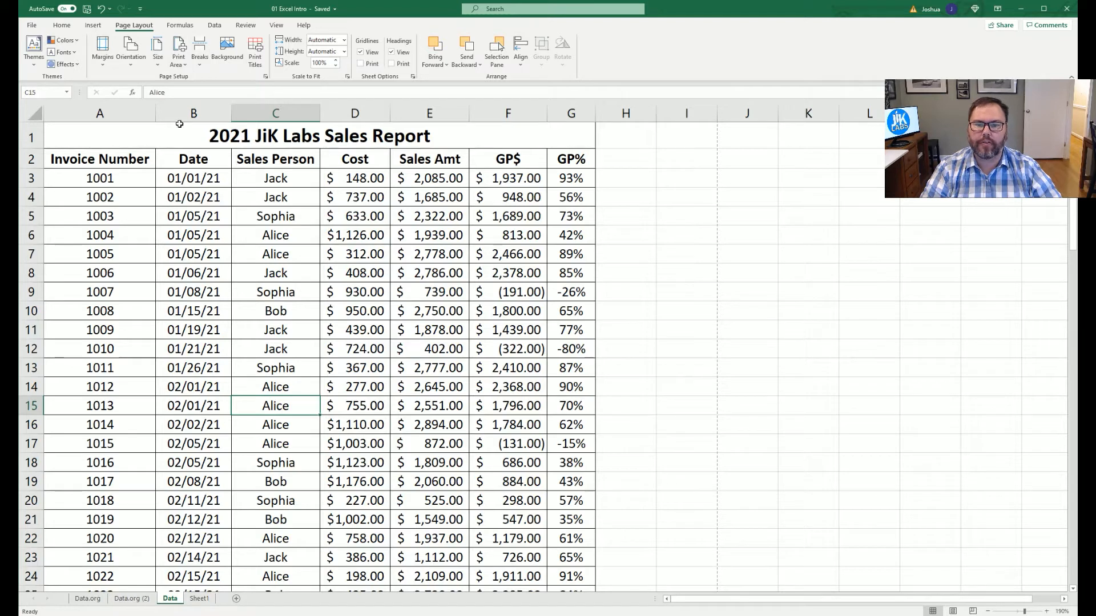
pyautogui.moveTo(160, 141); pyautogui.dragTo(175, 392)
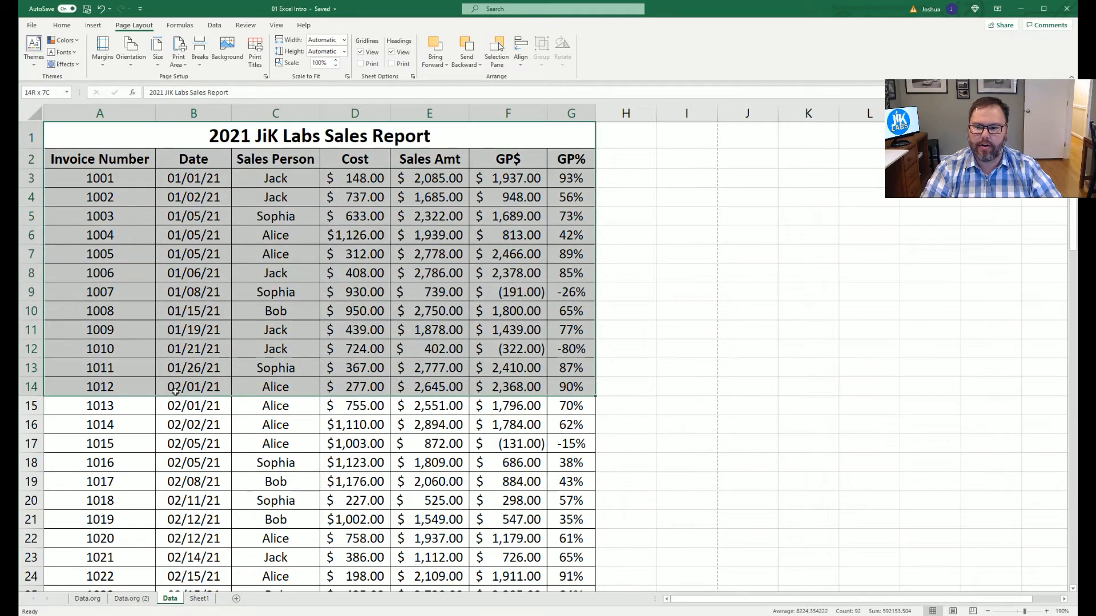
pyautogui.click(177, 63)
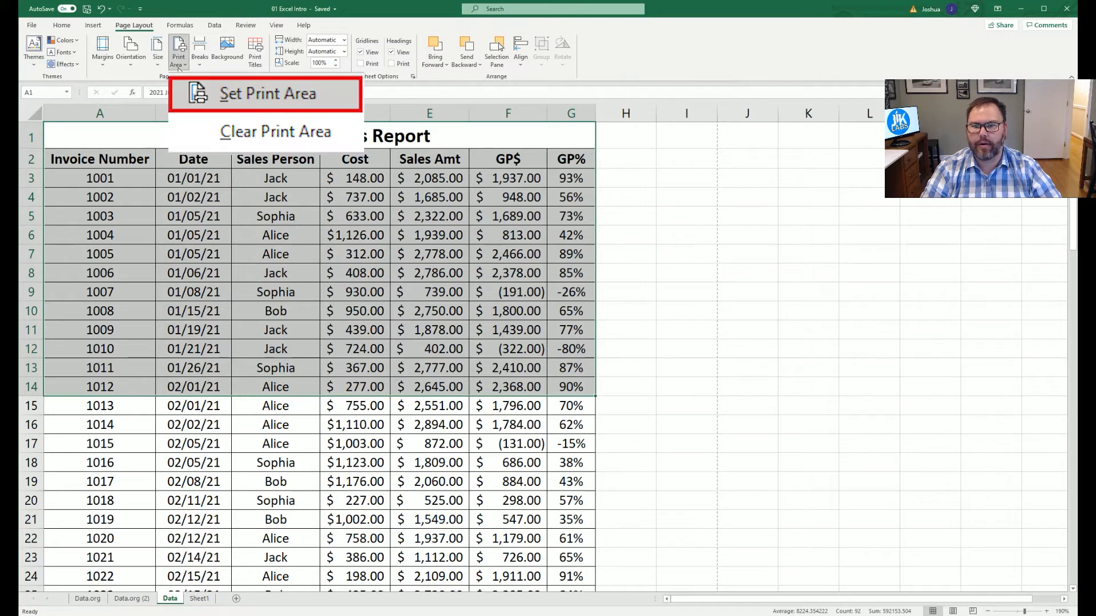
pyautogui.click(139, 139)
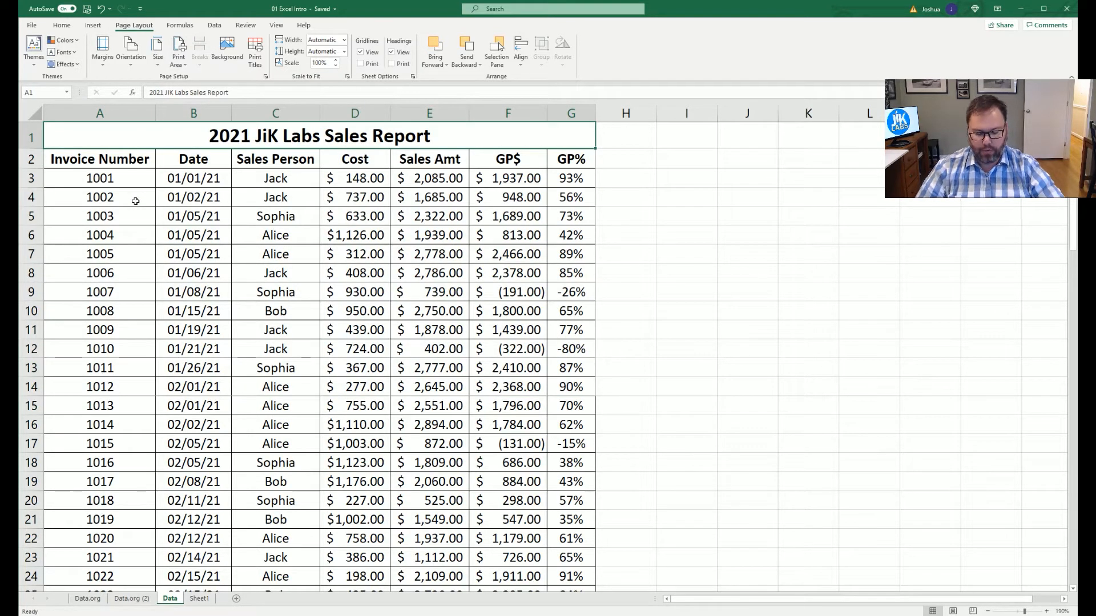
pyautogui.hotkey('ctrl', 'p')
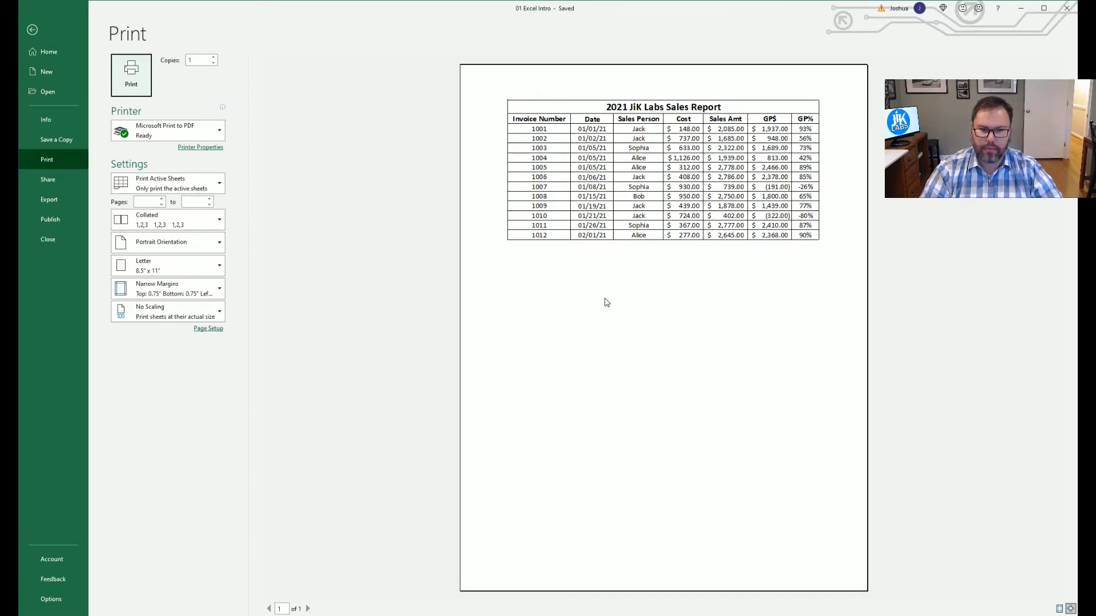
pyautogui.press('Escape')
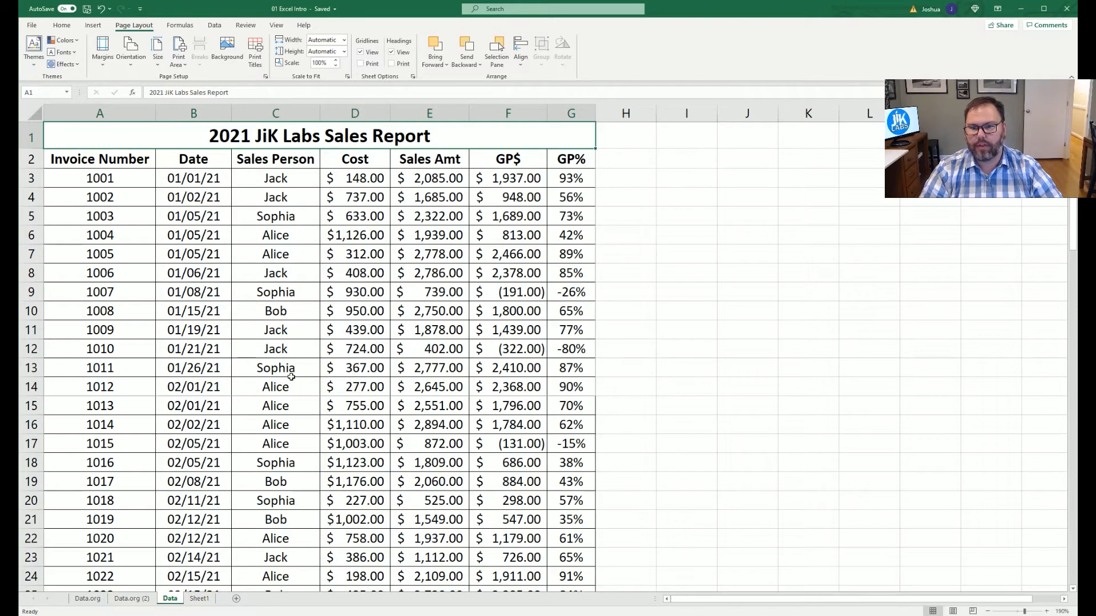
pyautogui.click(179, 65)
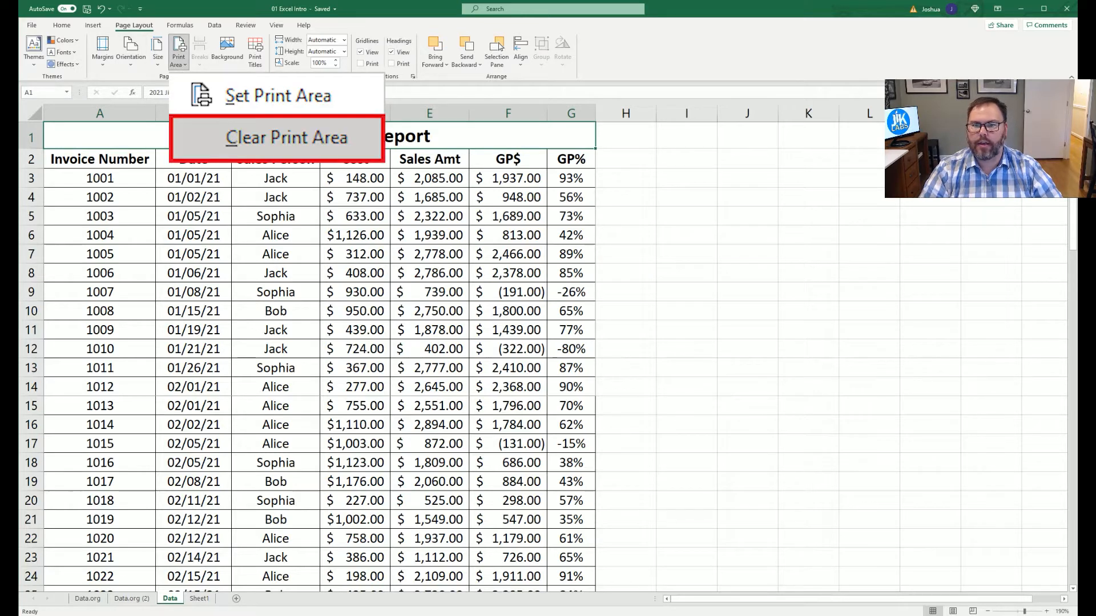
pyautogui.click(194, 91)
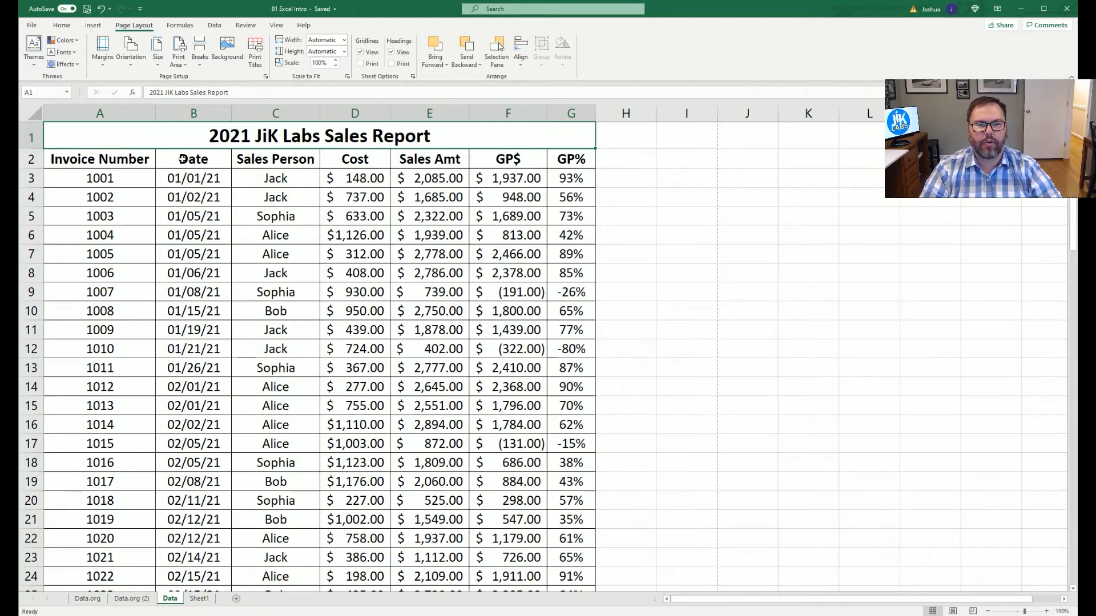
# Preview how the report splits across its two printed pages.
pyautogui.hotkey('ctrl', 'p')
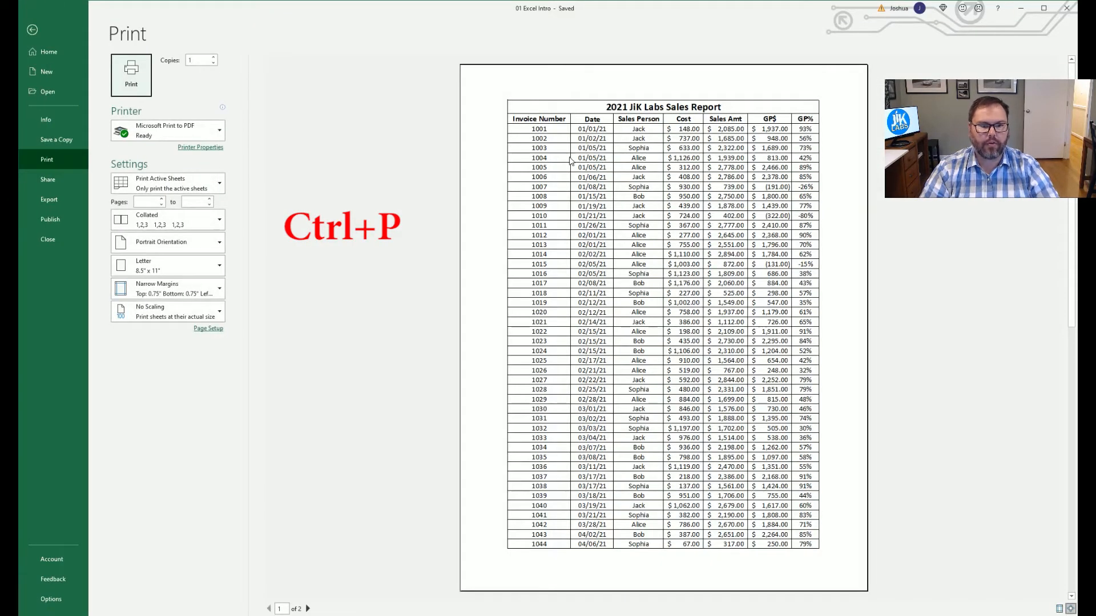
pyautogui.scroll(-3, 571, 169)
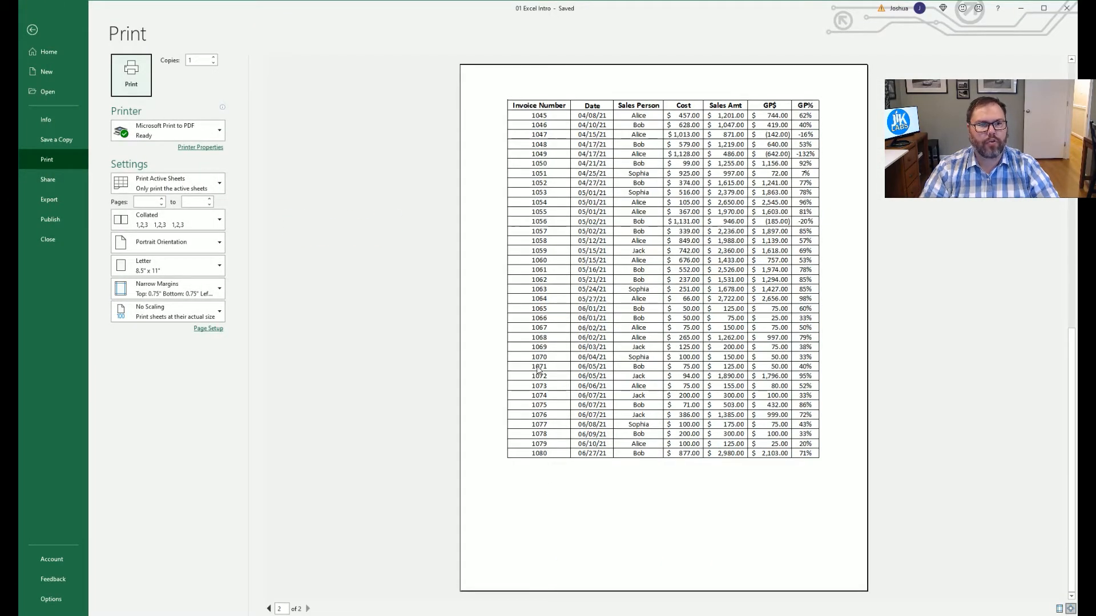
pyautogui.scroll(3, 528, 352)
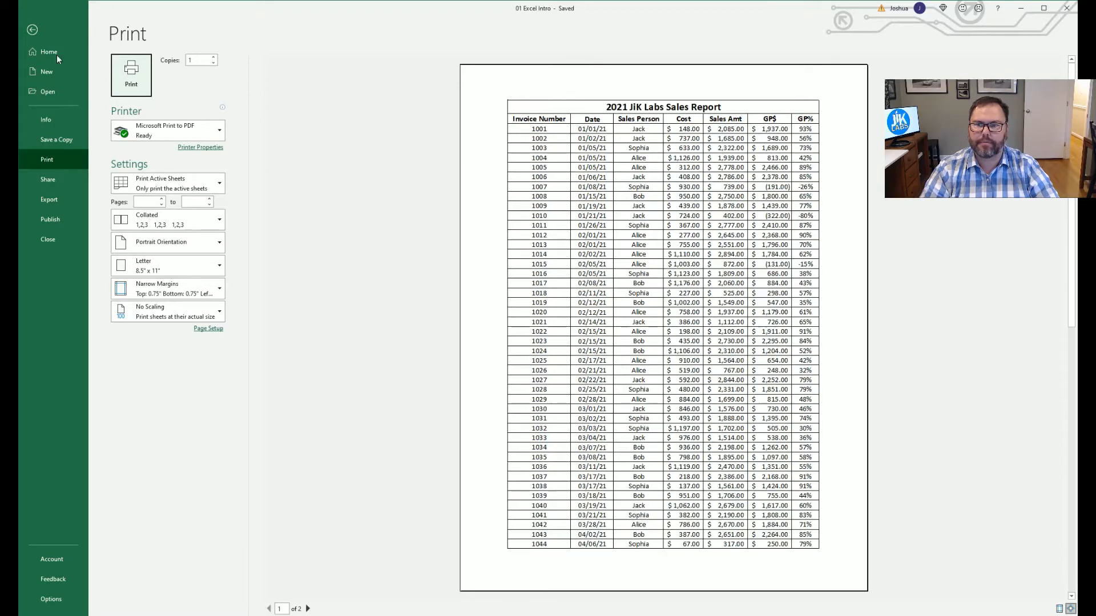
pyautogui.click(30, 31)
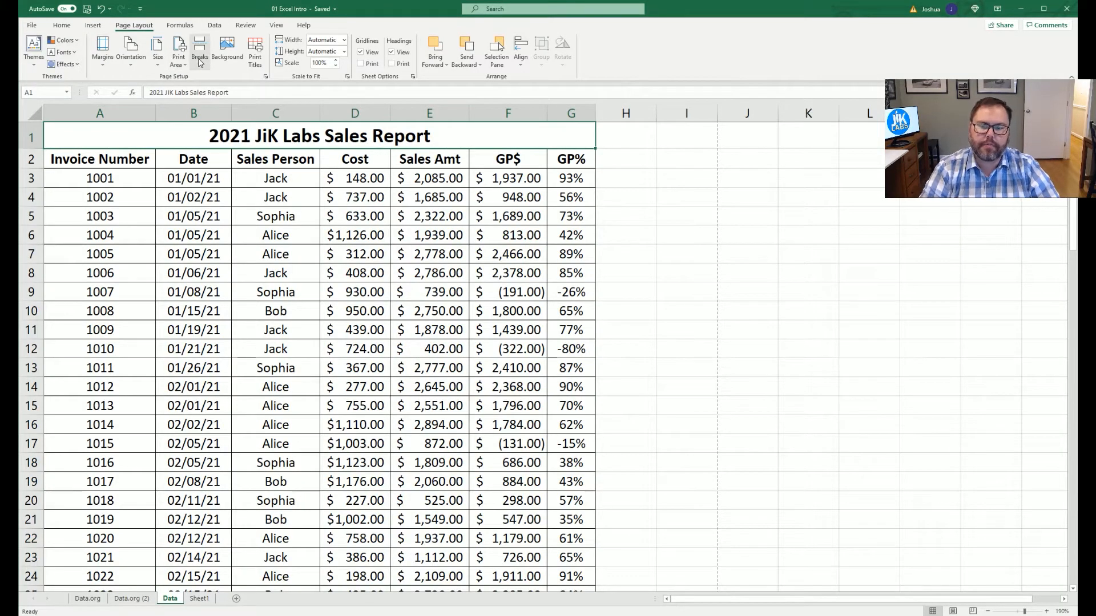
# Select row 14, the invoice 1012 row, as where the new page should start.
pyautogui.scroll(-4, 209, 283)
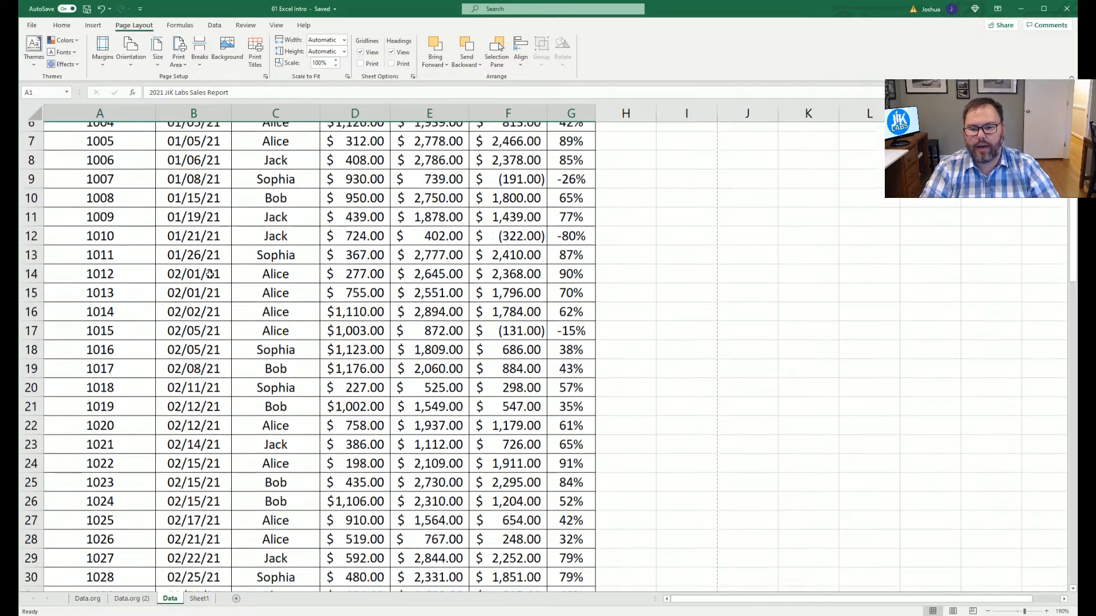
pyautogui.click(60, 319)
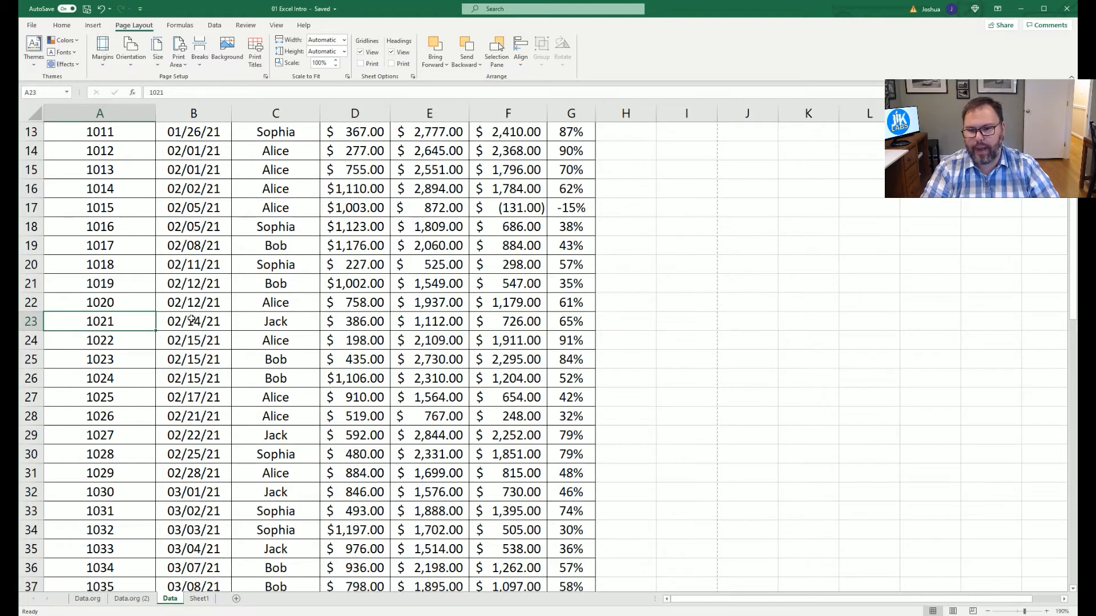
pyautogui.scroll(1, 194, 309)
pyautogui.scroll(3, 193, 309)
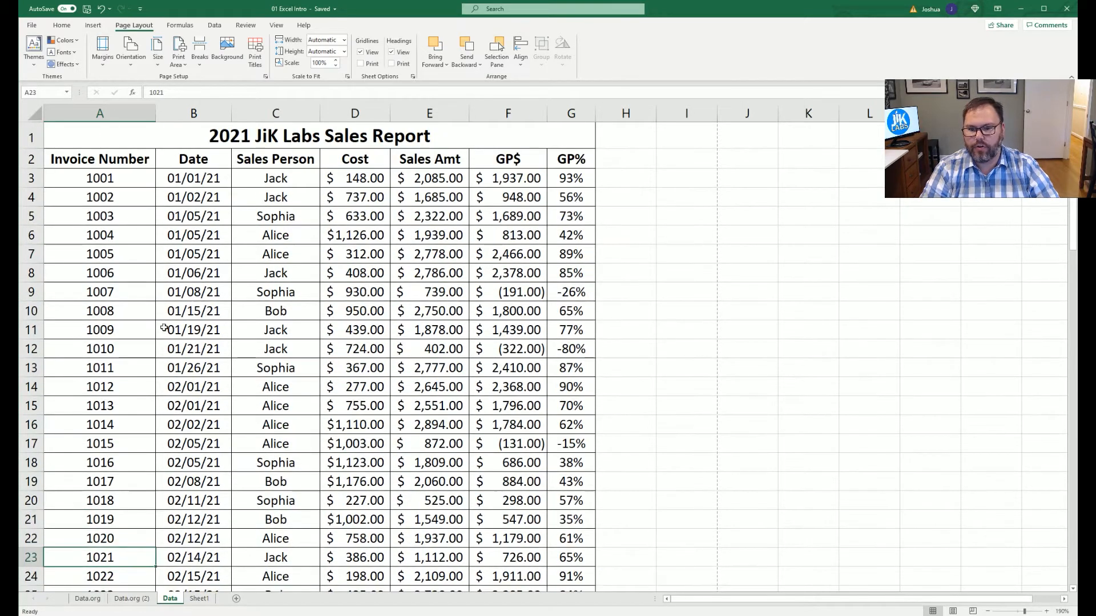
pyautogui.click(31, 387)
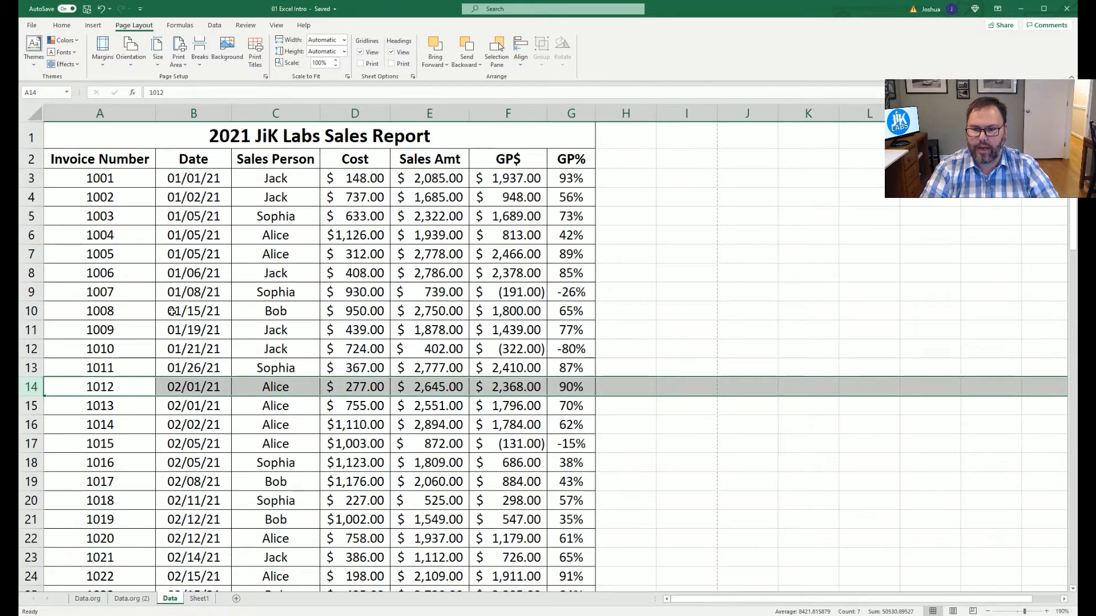
# Insert a page break above row 14 and check the three-page preview.
pyautogui.click(200, 66)
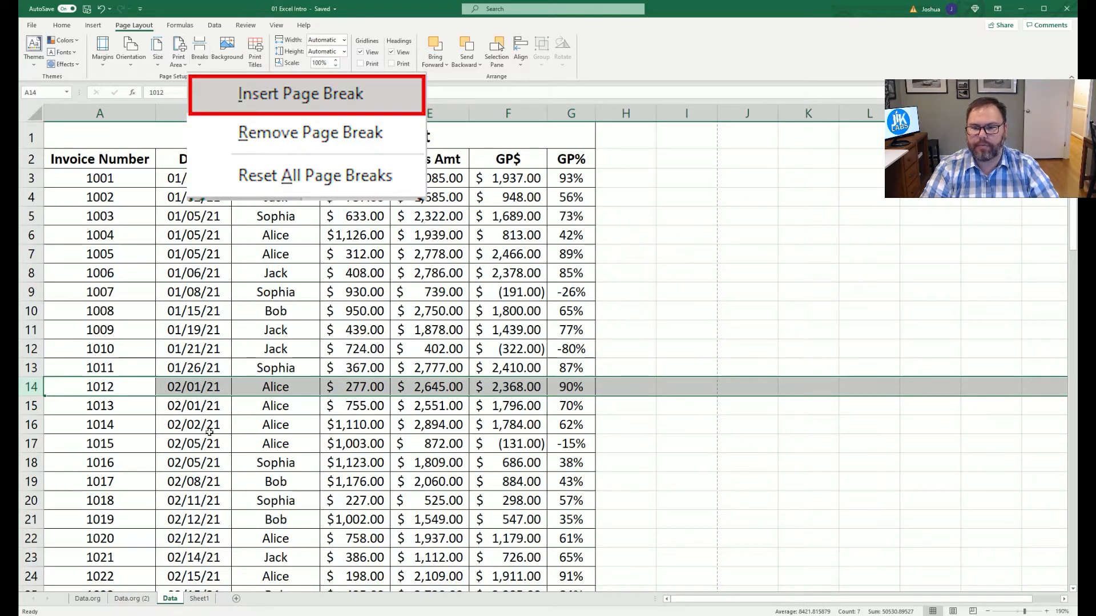
pyautogui.click(204, 490)
pyautogui.hotkey('ctrl', 'p')
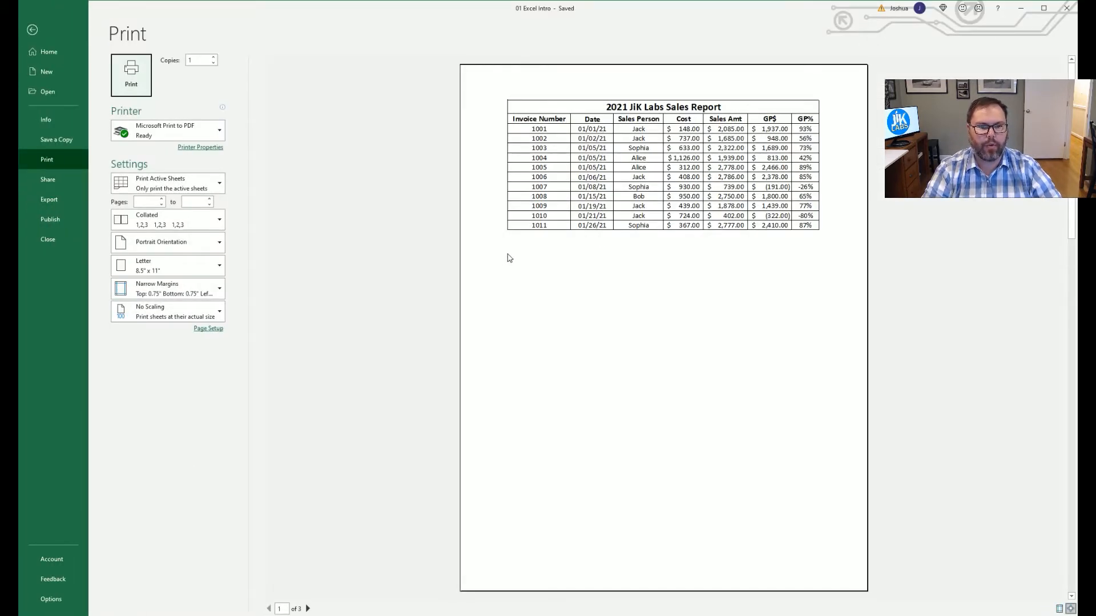
pyautogui.scroll(-2, 739, 239)
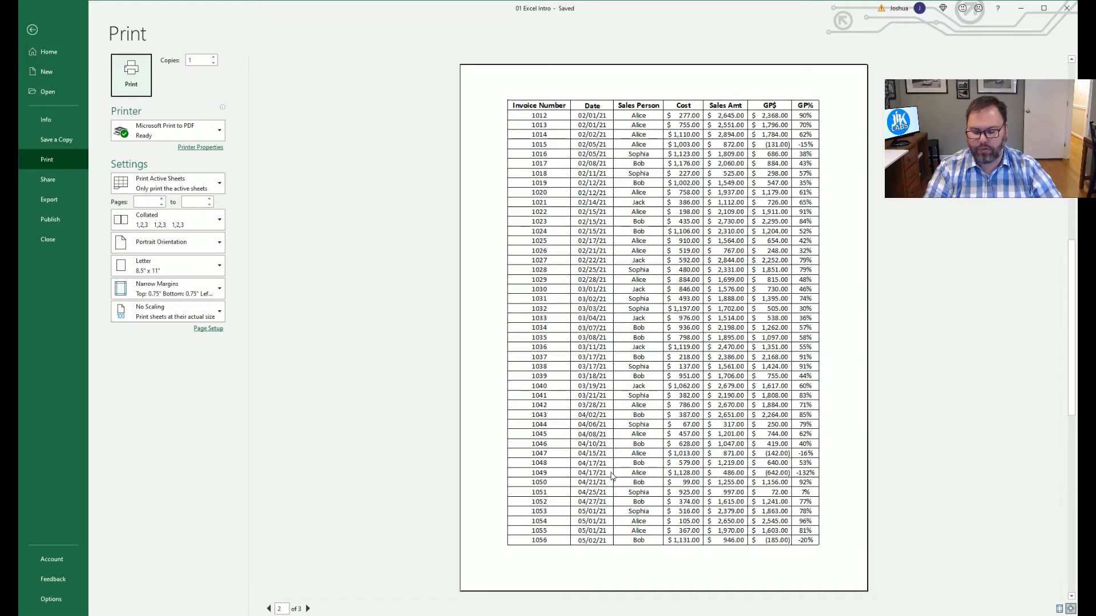
pyautogui.scroll(-1, 608, 471)
pyautogui.scroll(1, 639, 294)
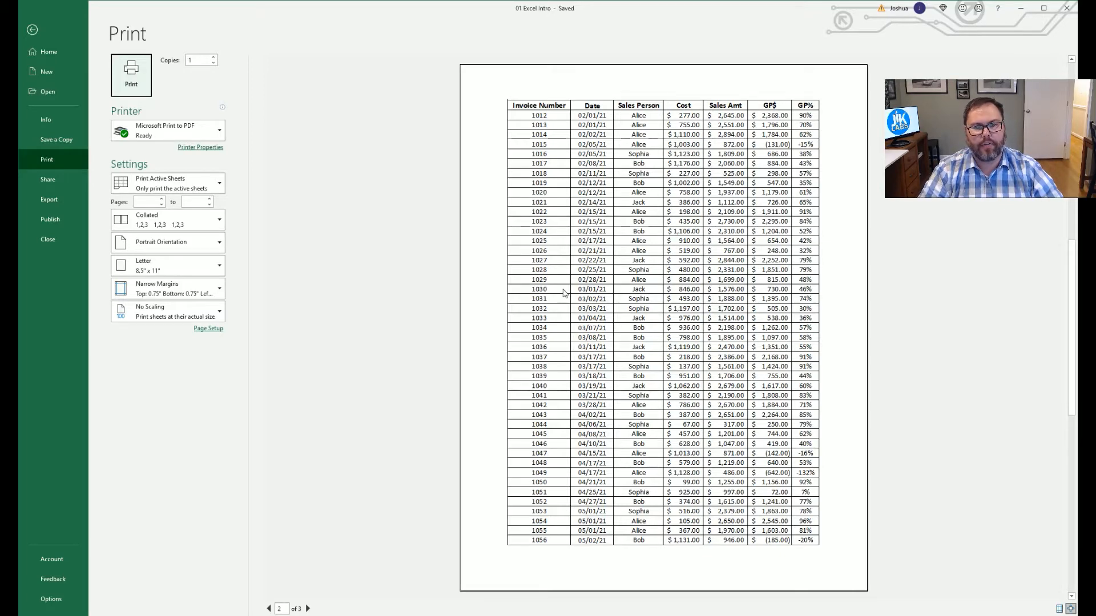
pyautogui.press('Escape')
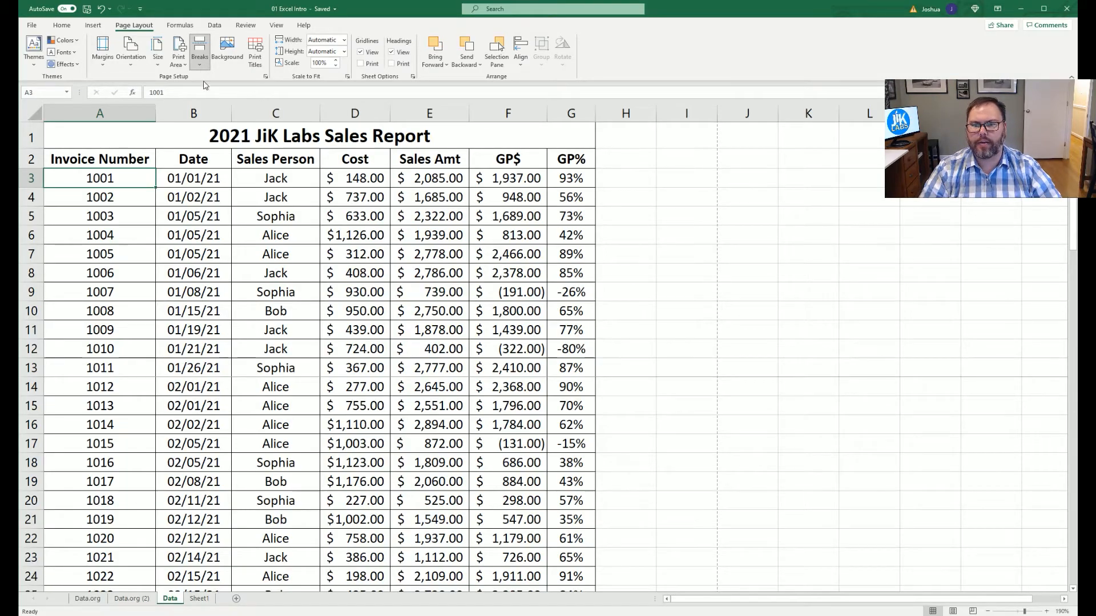
# Reset all page breaks and confirm the preview is back to two pages.
pyautogui.click(199, 57)
pyautogui.click(223, 297)
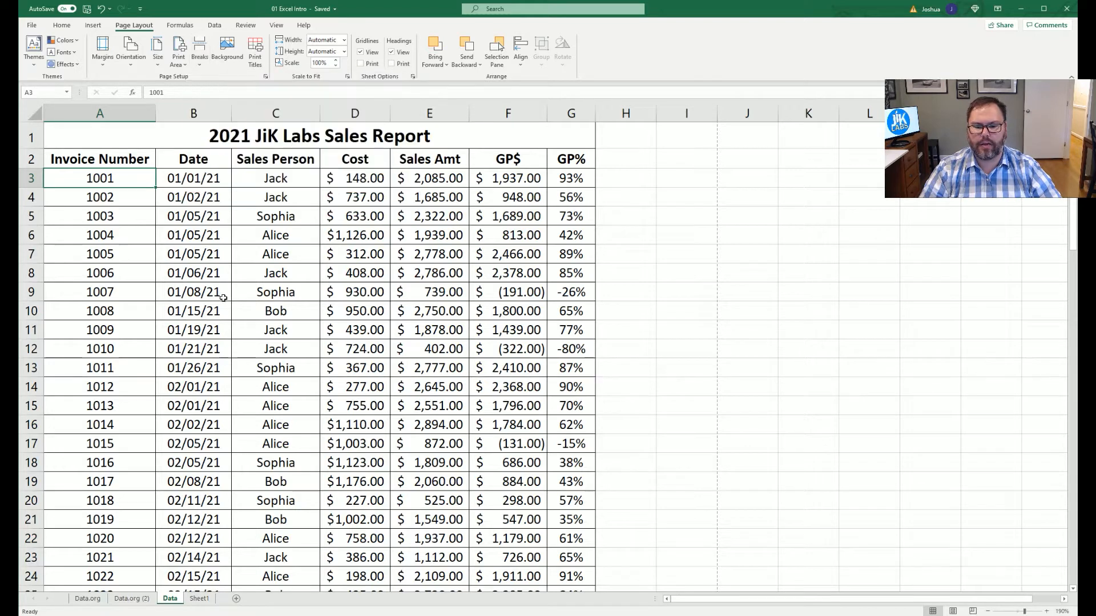
pyautogui.hotkey('ctrl', 'p')
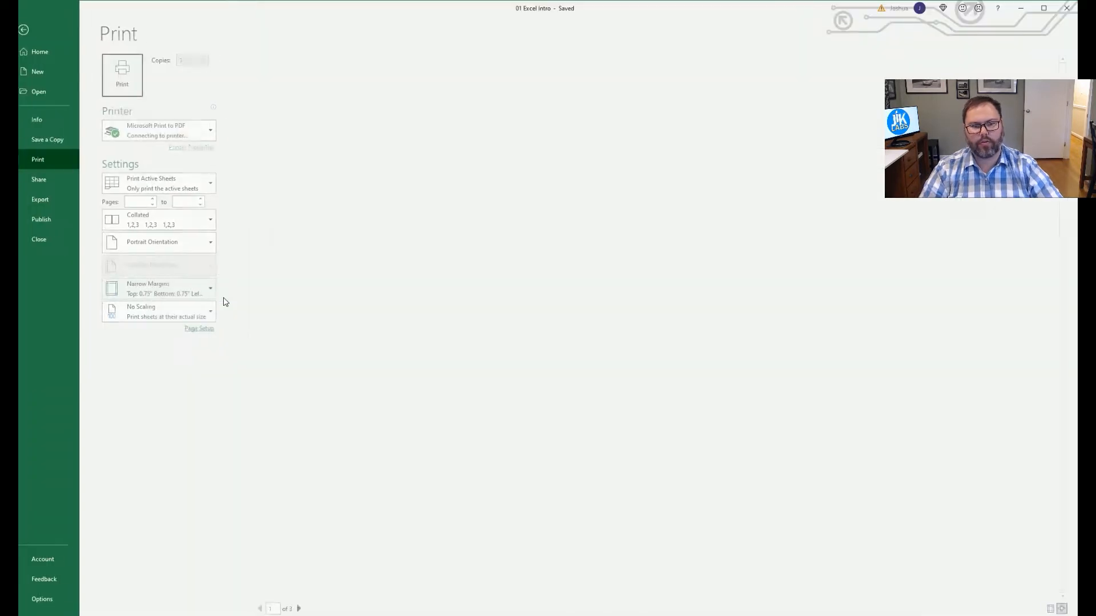
pyautogui.scroll(-3, 582, 355)
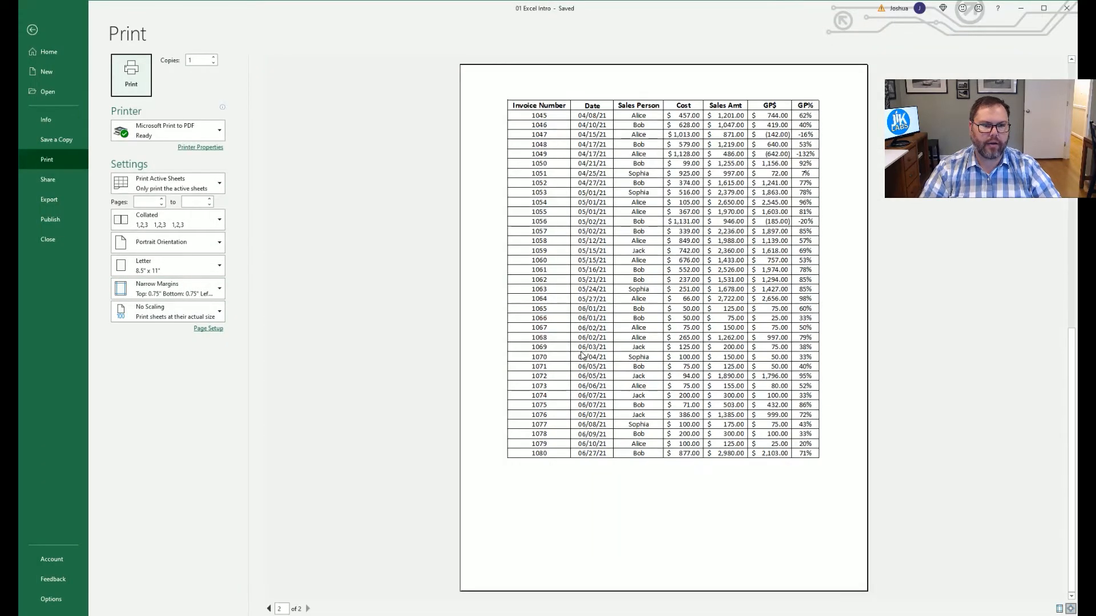
pyautogui.scroll(3, 582, 355)
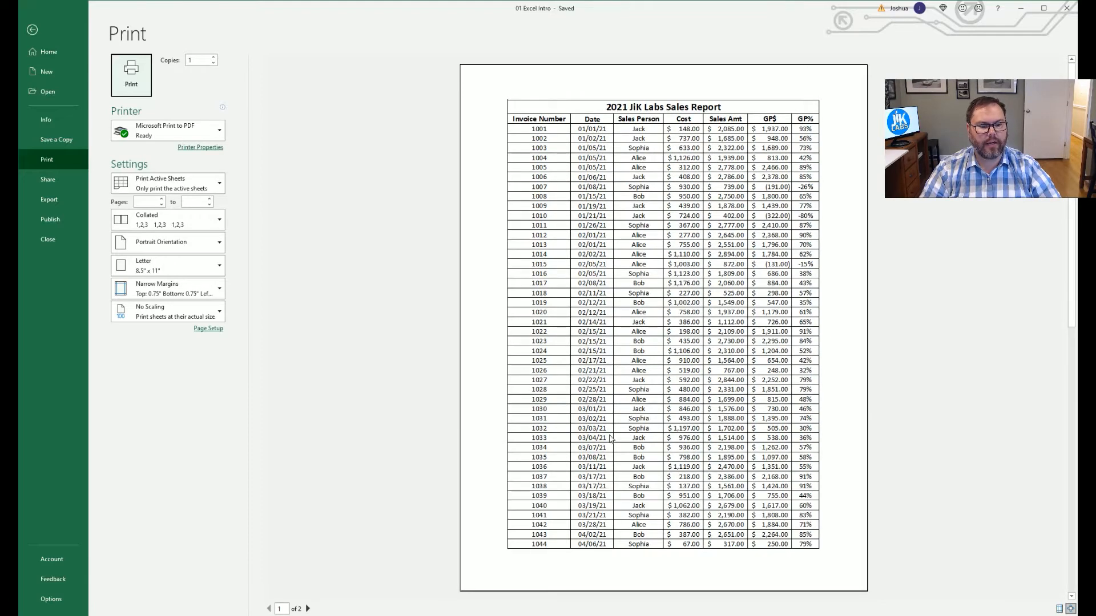
pyautogui.scroll(-3, 612, 443)
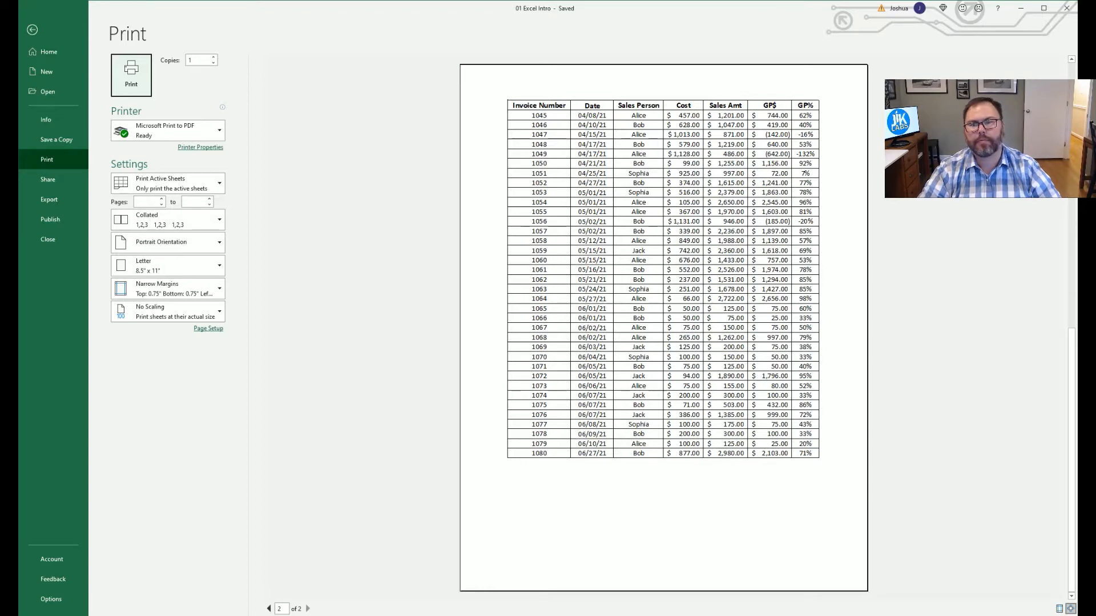
pyautogui.click(36, 29)
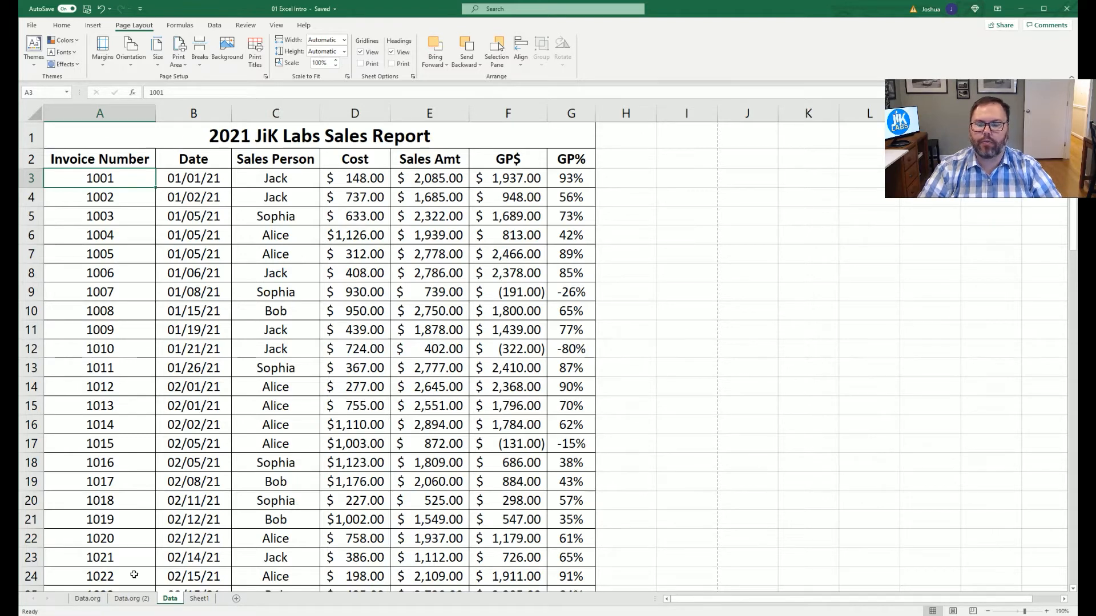
# Select the title and data through row 13 and preview printing only that selection.
pyautogui.hotkey('ctrl', 'p')
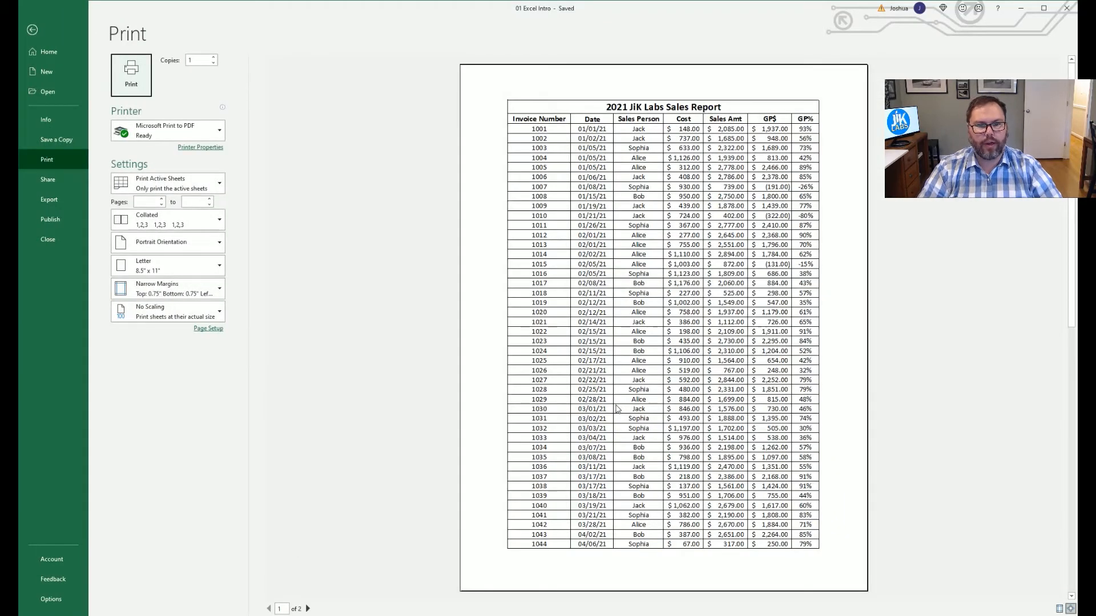
pyautogui.scroll(-1, 612, 182)
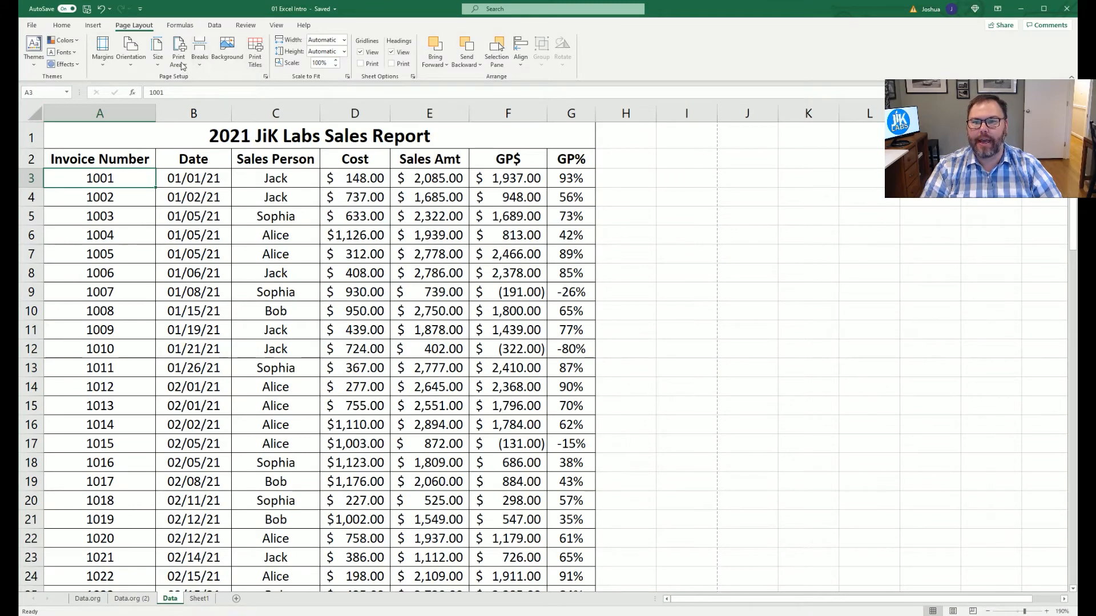
pyautogui.moveTo(121, 140)
pyautogui.mouseDown()
pyautogui.moveTo(142, 251)
pyautogui.moveTo(136, 356)
pyautogui.mouseUp()
pyautogui.hotkey('ctrl', 'p')
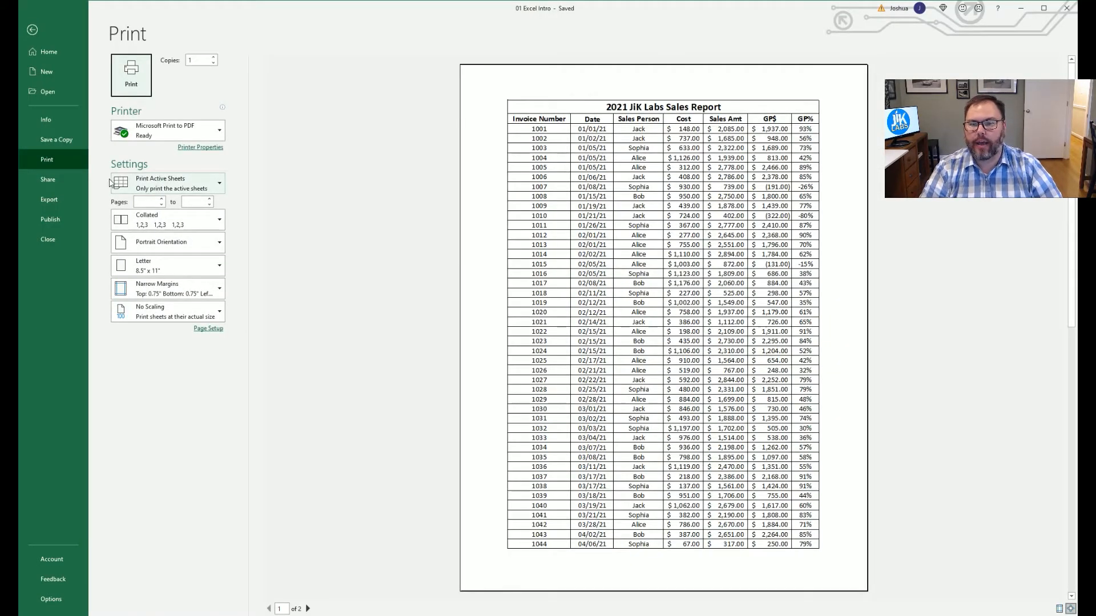
pyautogui.click(215, 187)
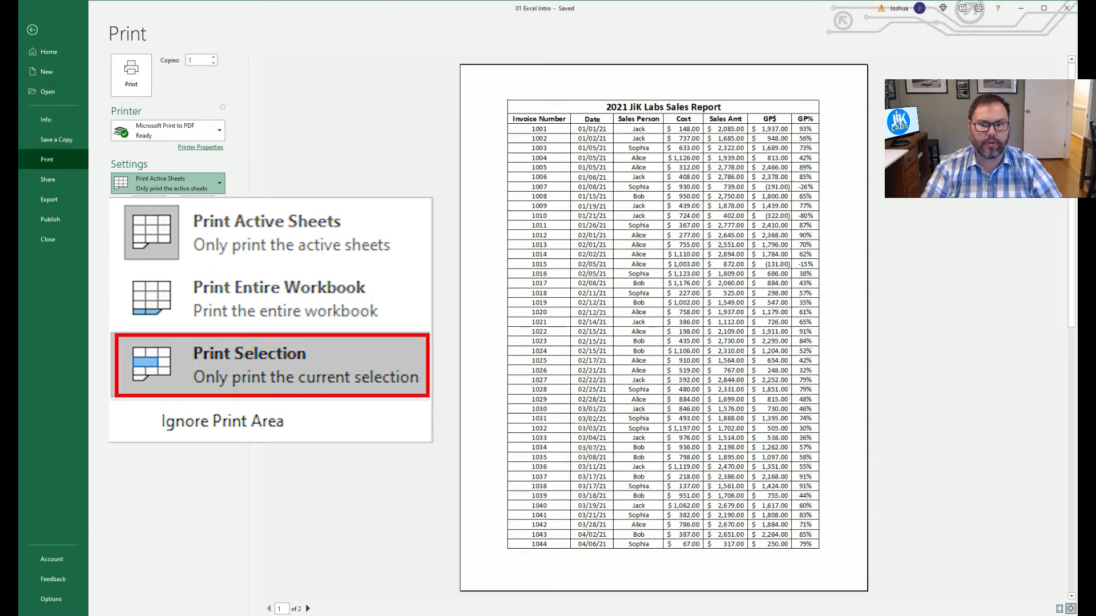
pyautogui.click(163, 257)
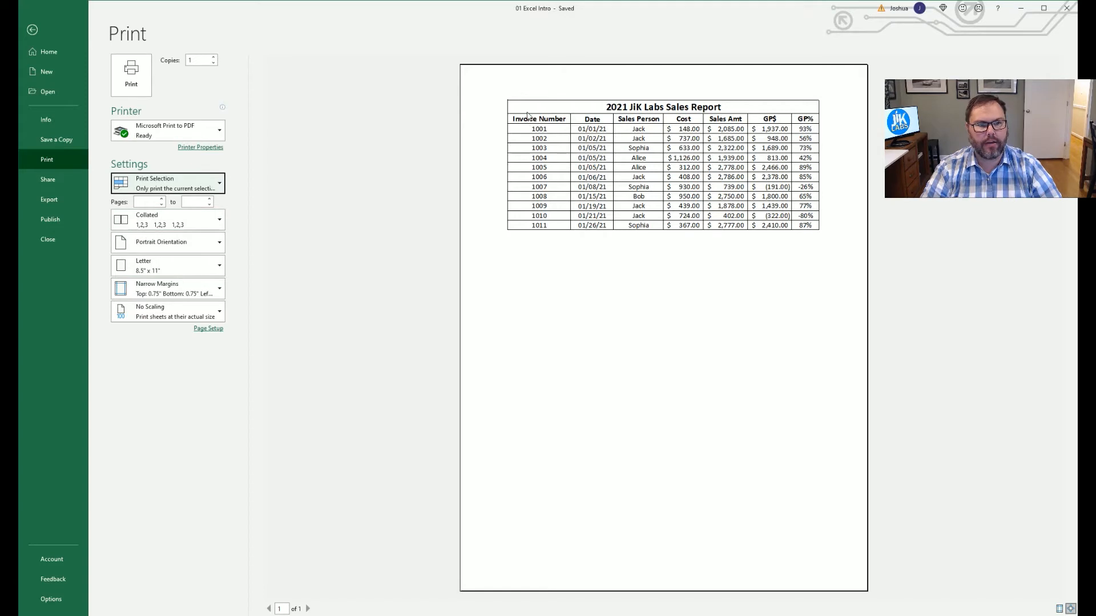
# Preview every page of the entire workbook, then switch back to printing only the active sheet.
pyautogui.click(219, 185)
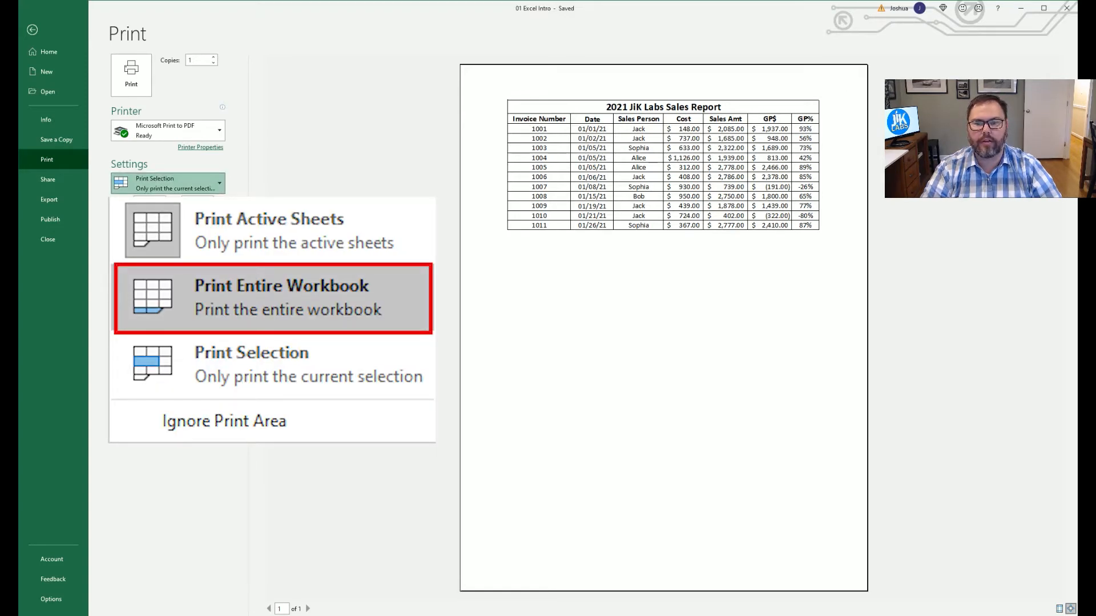
pyautogui.click(163, 234)
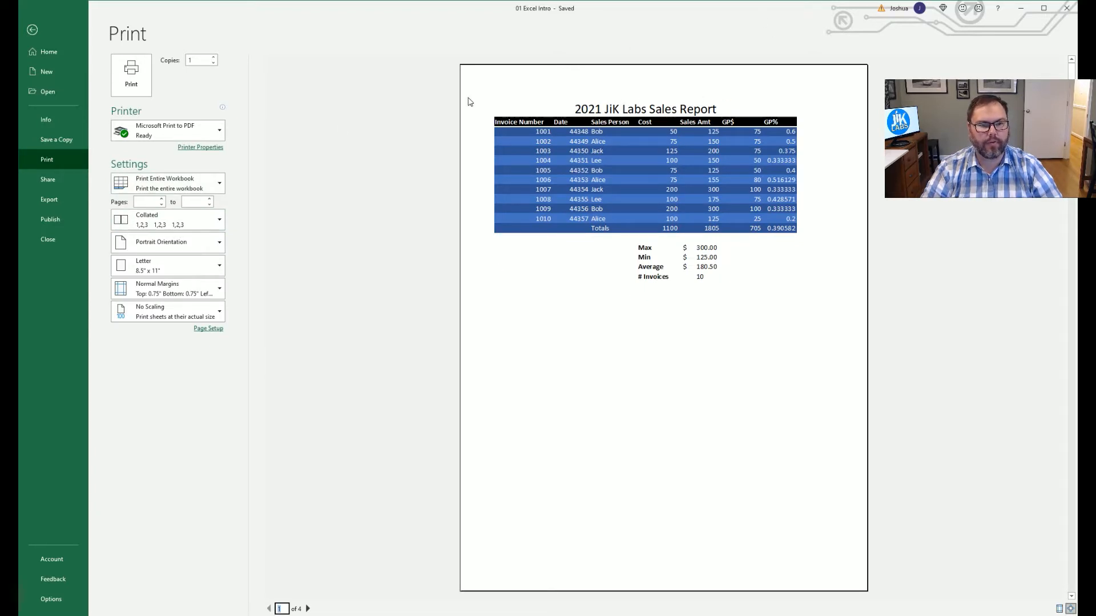
pyautogui.click(308, 609)
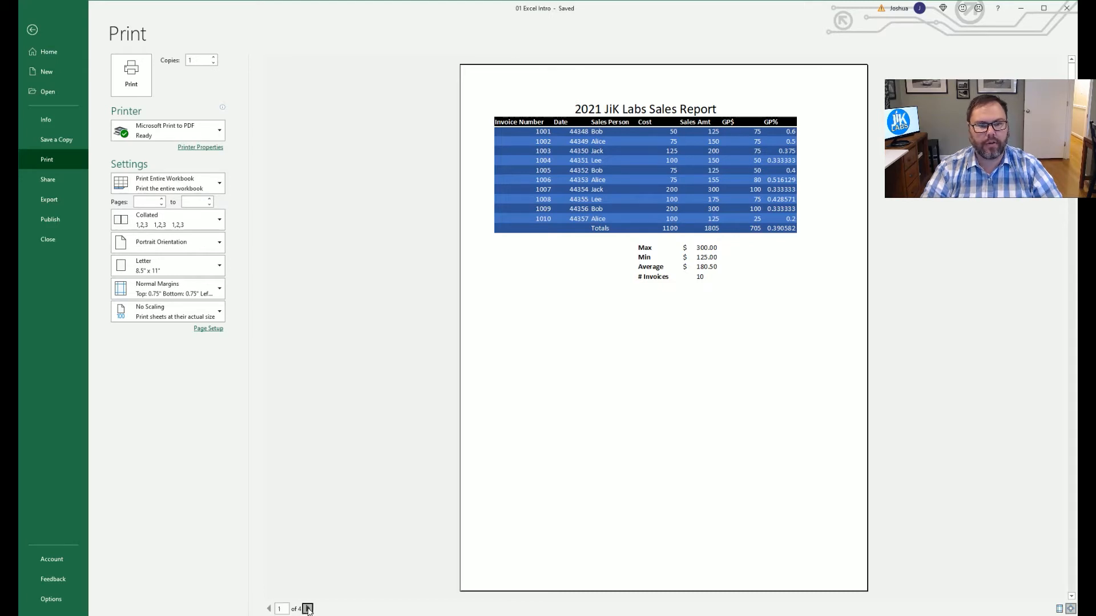
pyautogui.scroll(-1, 508, 269)
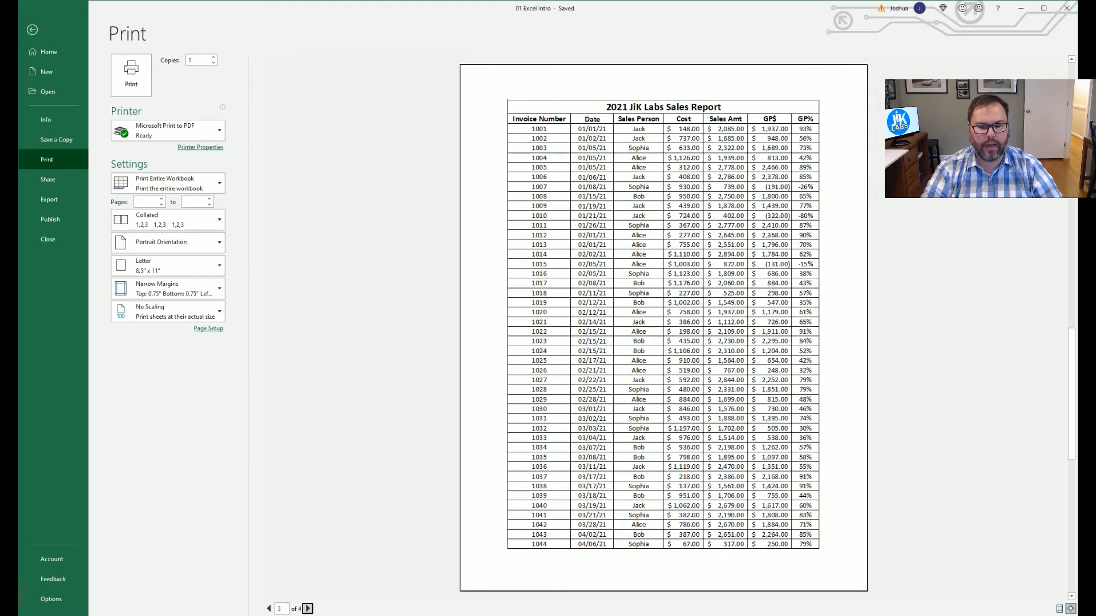
pyautogui.click(308, 609)
pyautogui.click(169, 177)
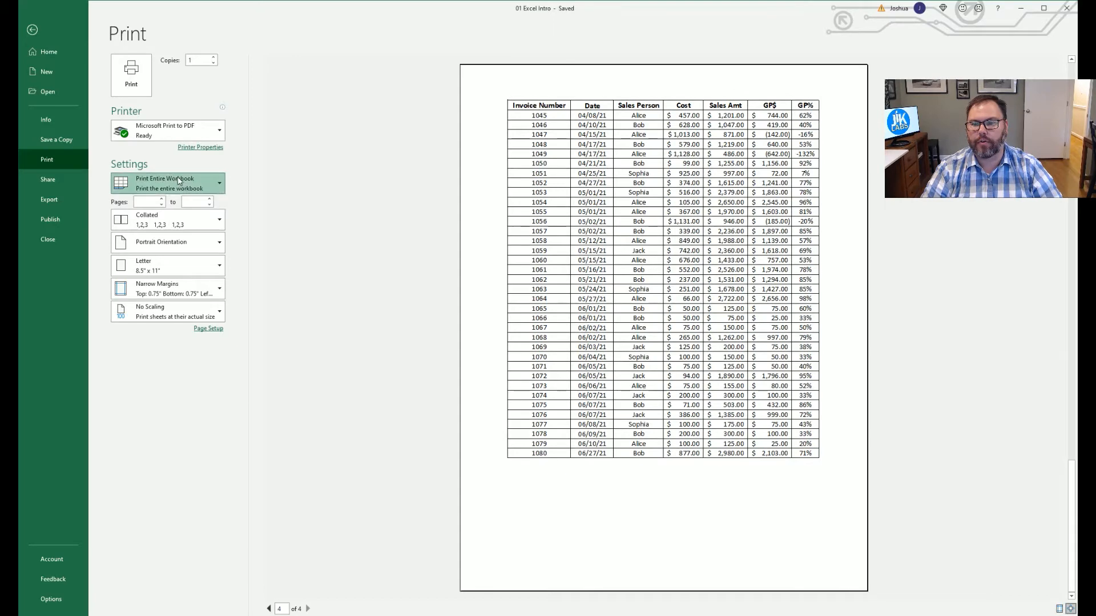
pyautogui.click(170, 208)
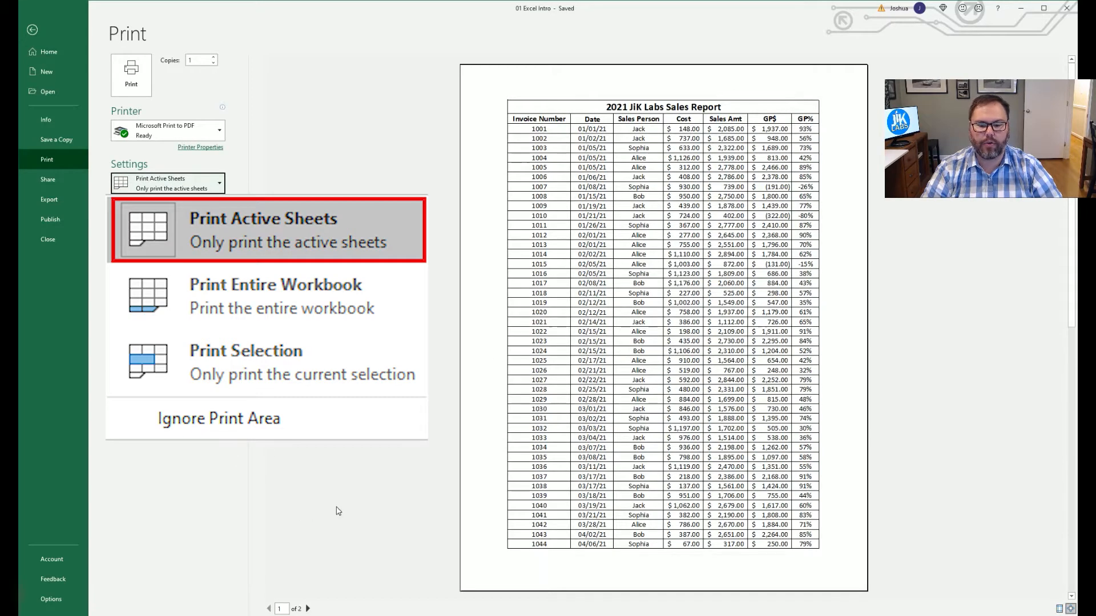
pyautogui.scroll(-1, 590, 366)
pyautogui.scroll(1, 591, 369)
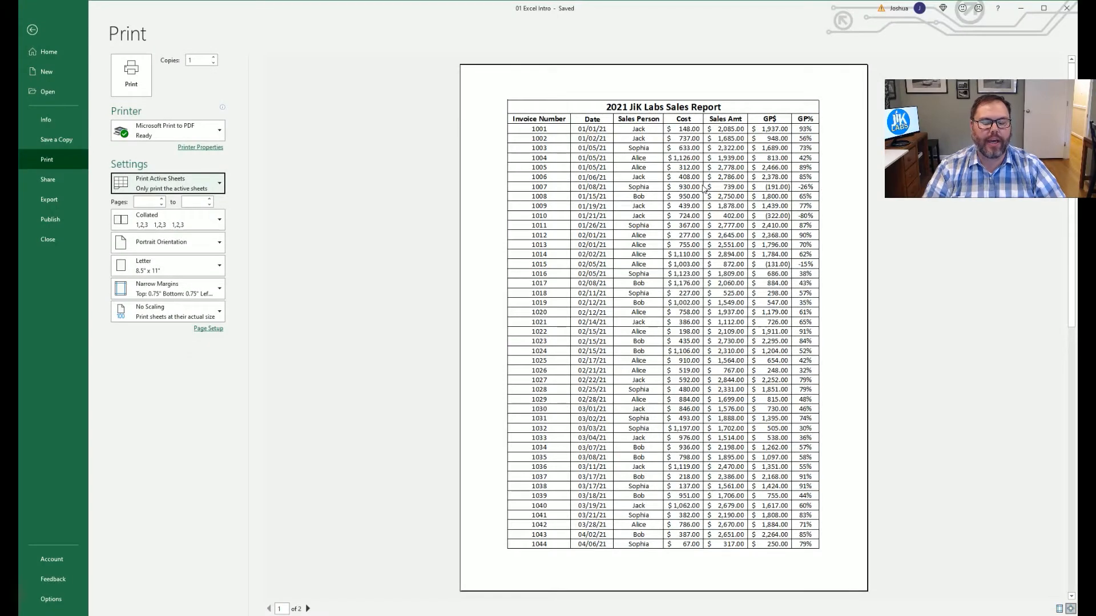
pyautogui.scroll(-1, 619, 443)
pyautogui.scroll(1, 616, 439)
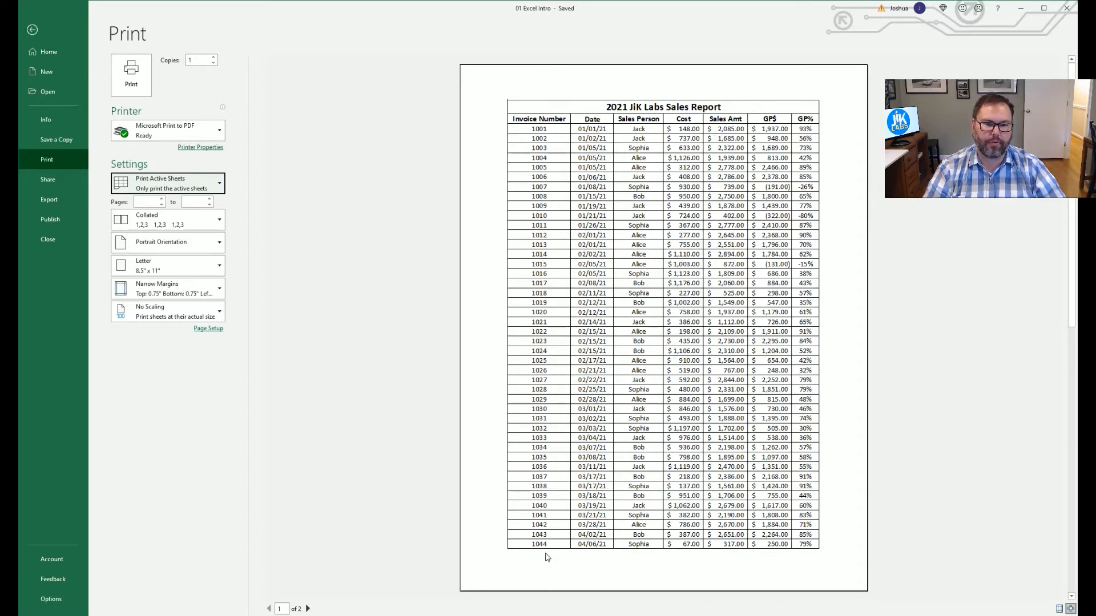
pyautogui.scroll(-1, 546, 556)
pyautogui.scroll(1, 547, 557)
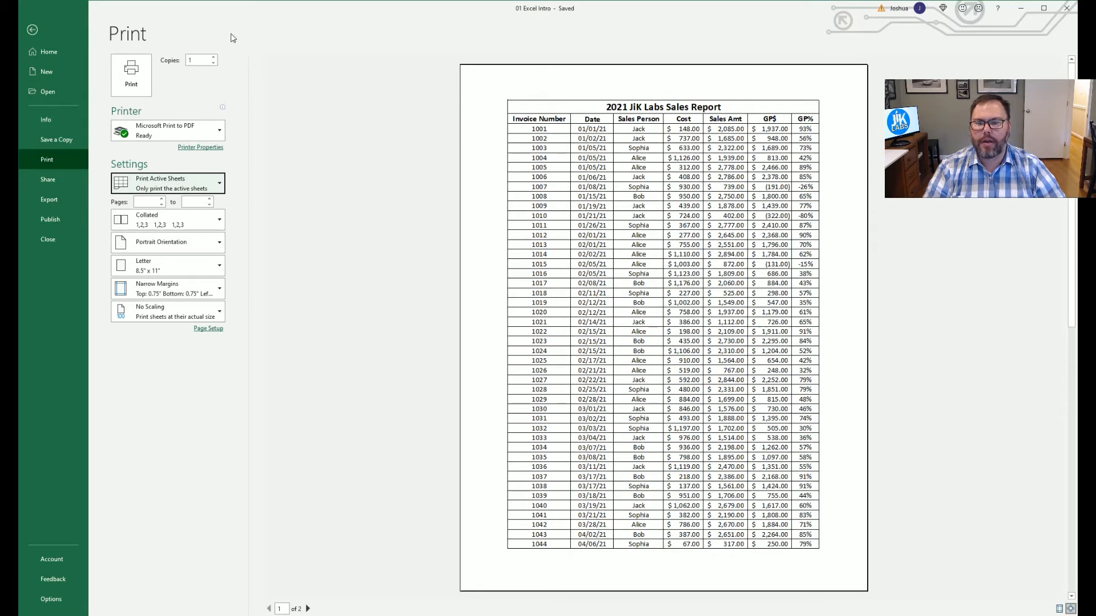
# Show Page Setup's Header/Footer settings, leaving the header at (none) and listing the footer presets.
pyautogui.click(206, 330)
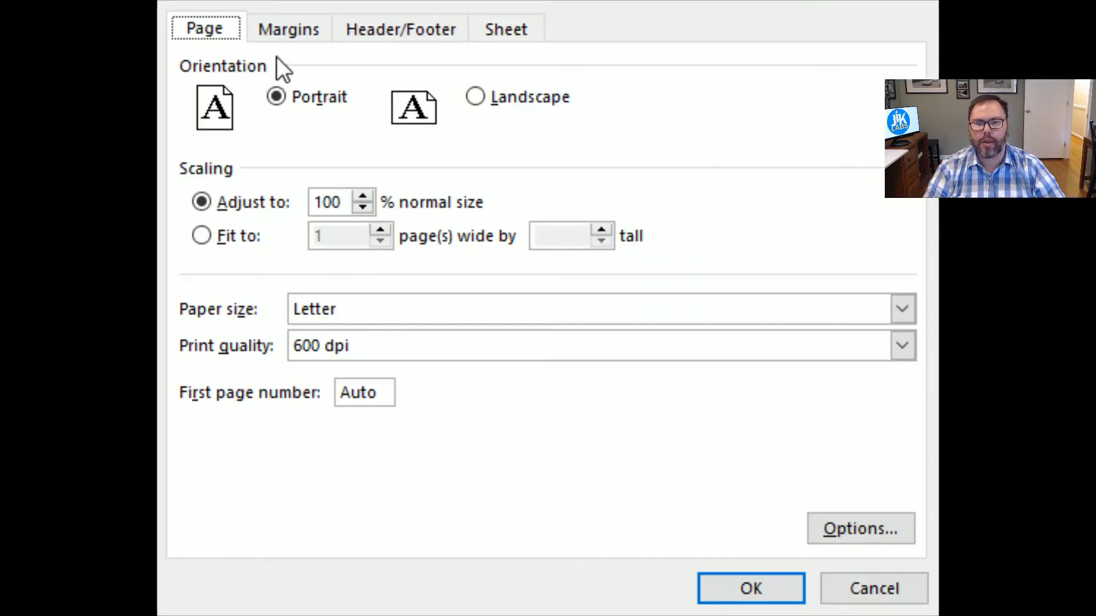
pyautogui.click(395, 26)
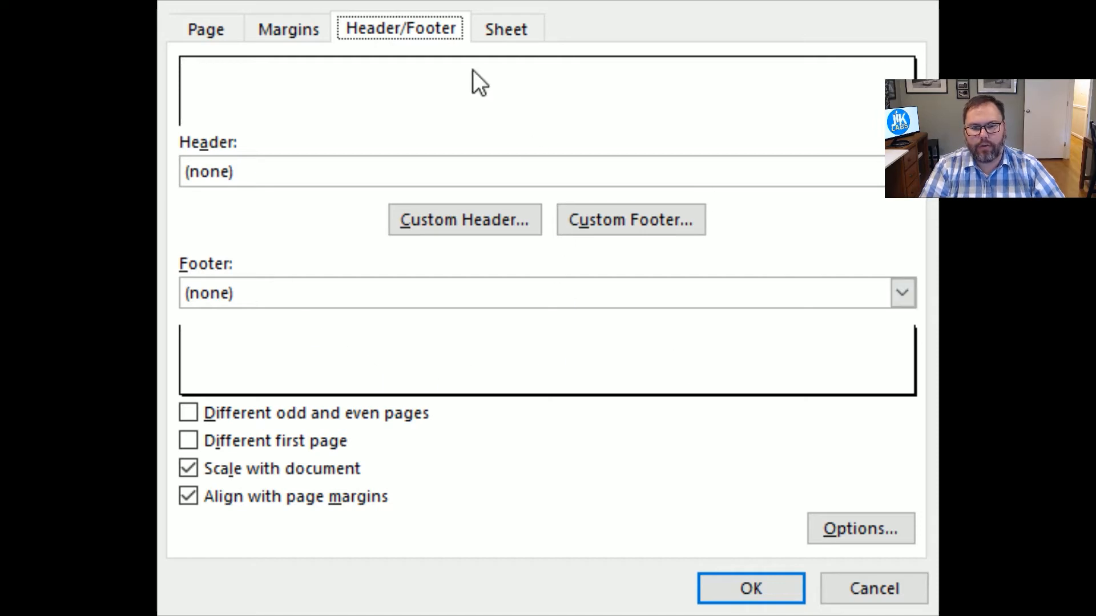
pyautogui.click(902, 171)
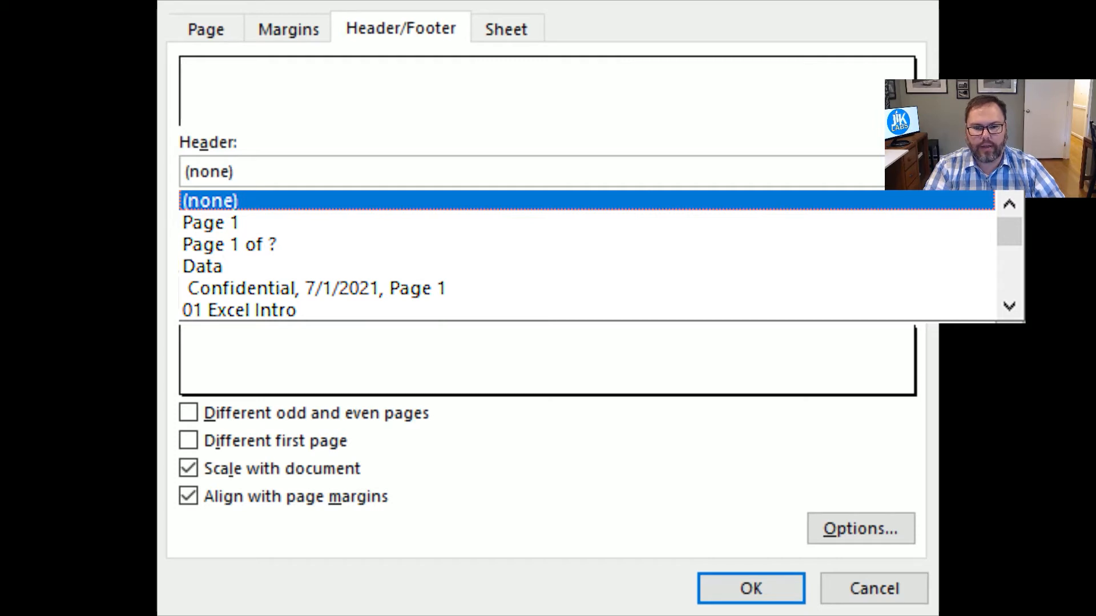
pyautogui.click(902, 171)
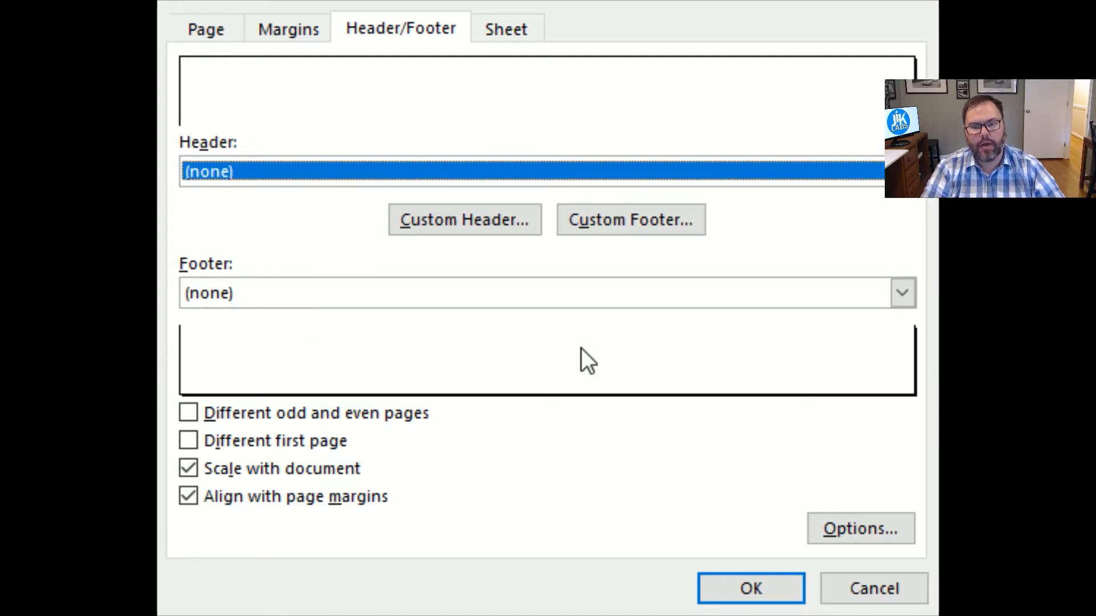
pyautogui.click(901, 294)
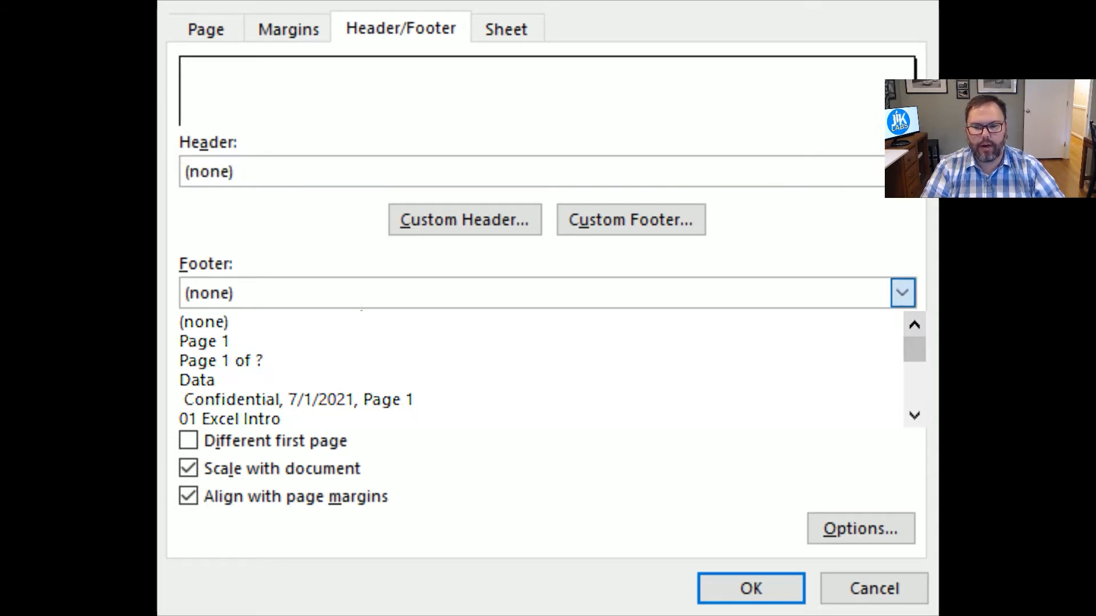
# Start a custom footer with '&[Page] of &[Pages]' in the right section.
pyautogui.click(635, 219)
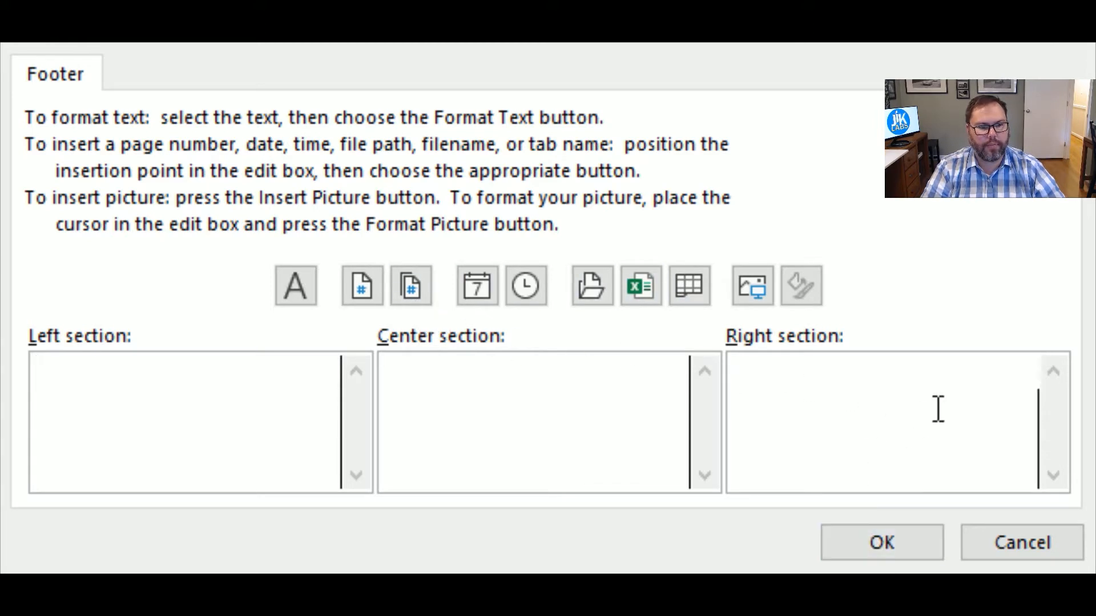
pyautogui.click(365, 291)
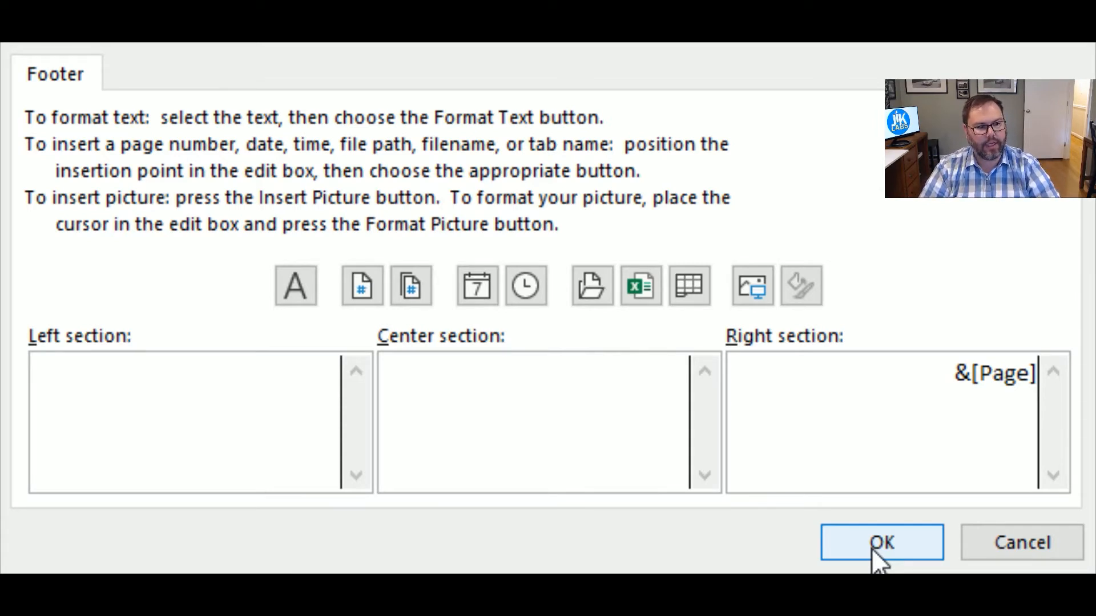
pyautogui.write('of')
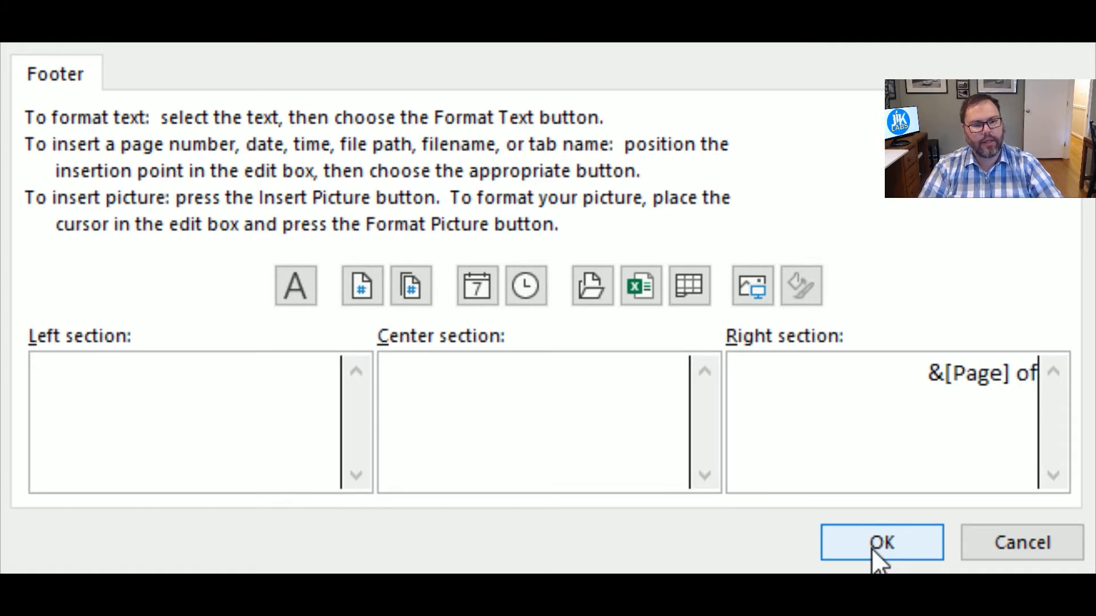
pyautogui.click(413, 291)
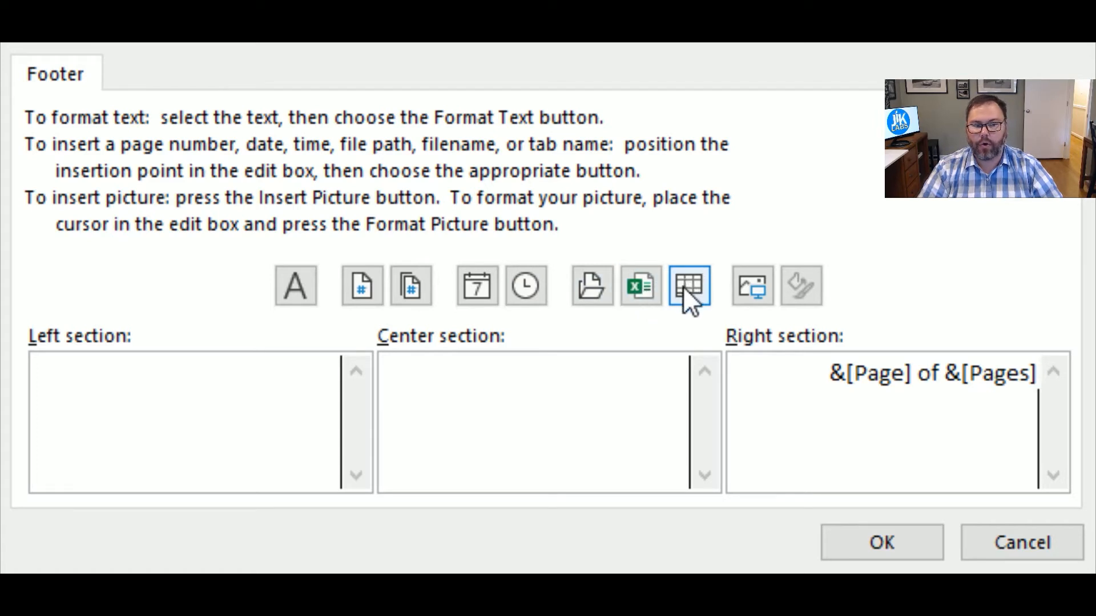
# Put the sheet name in the centre section and the date above the time on the left.
pyautogui.click(551, 420)
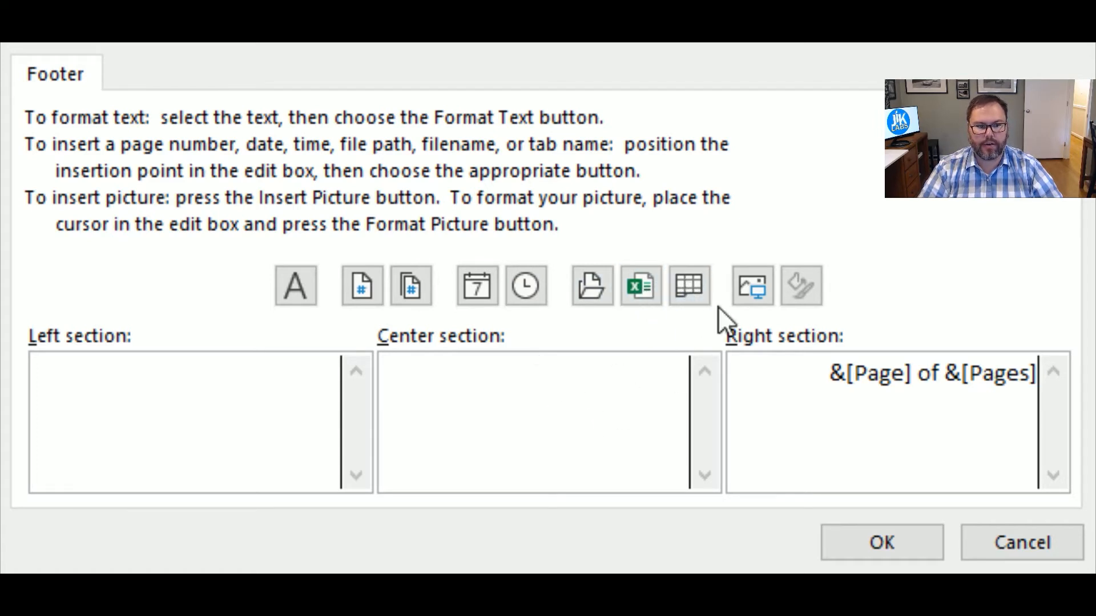
pyautogui.click(689, 286)
pyautogui.click(169, 379)
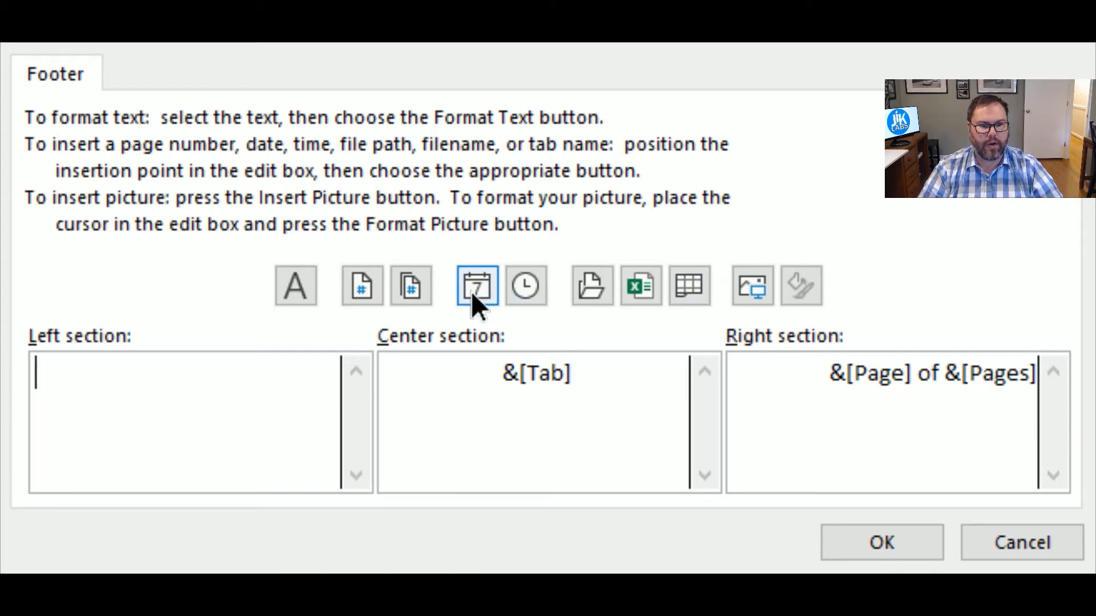
pyautogui.click(471, 291)
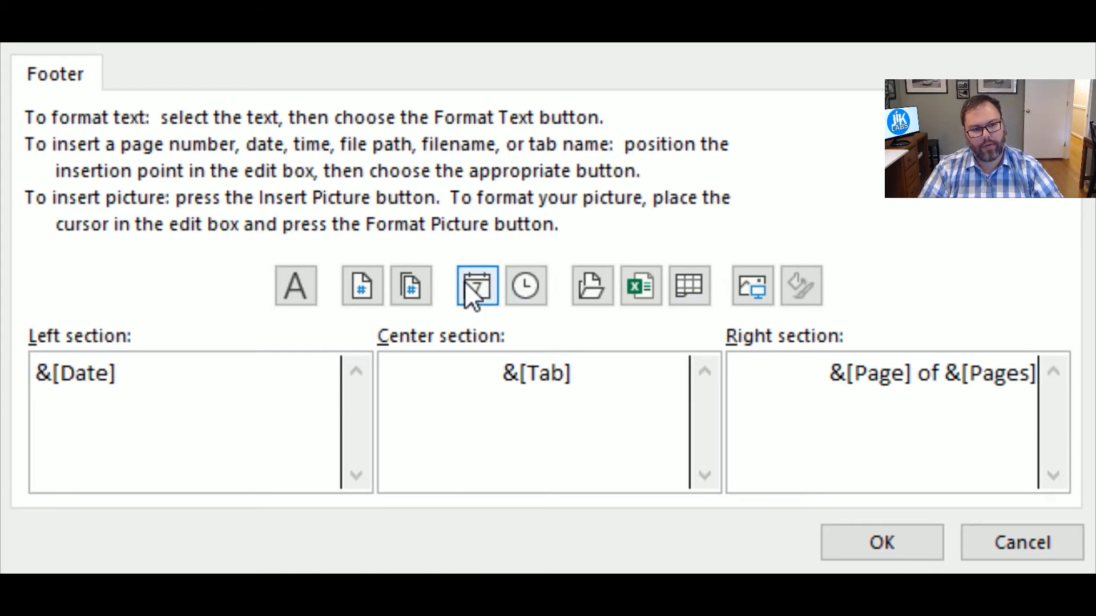
pyautogui.press('Return')
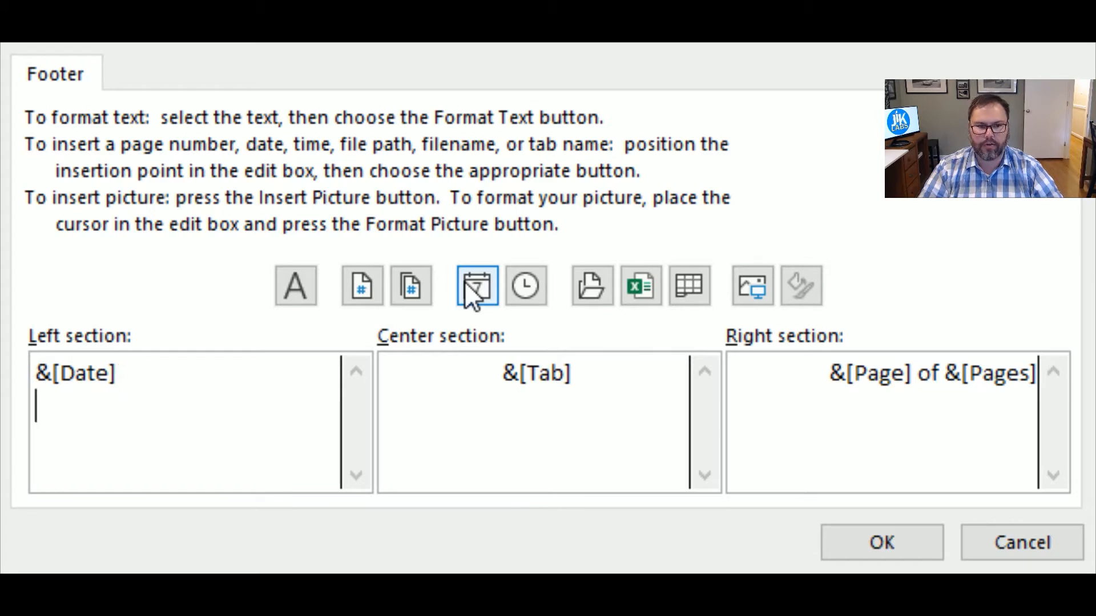
pyautogui.click(542, 286)
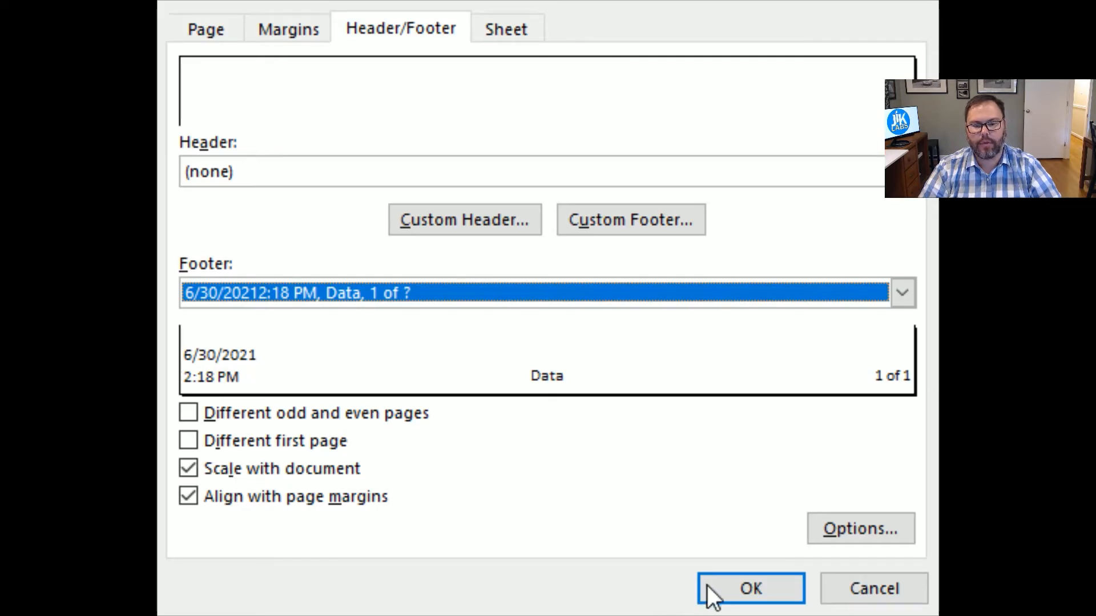
# Confirm Page Setup so the date/time, sheet name and page-count footer takes effect.
pyautogui.click(762, 584)
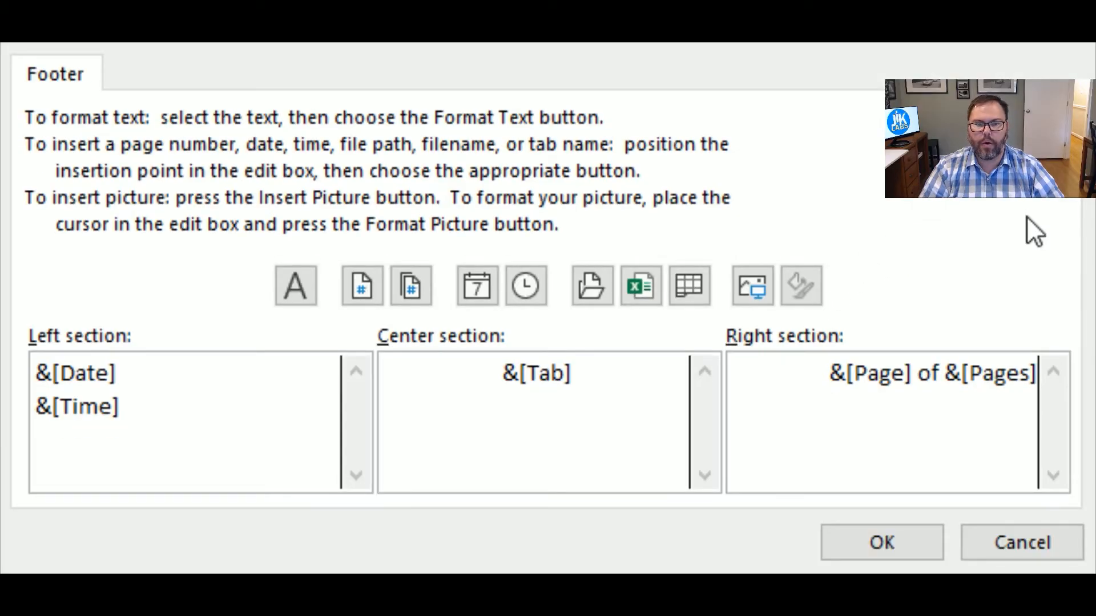
# Delete the left date/time and centre sheet name, then begin inserting a picture in the left section.
pyautogui.hotkey('ctrl', 'a')
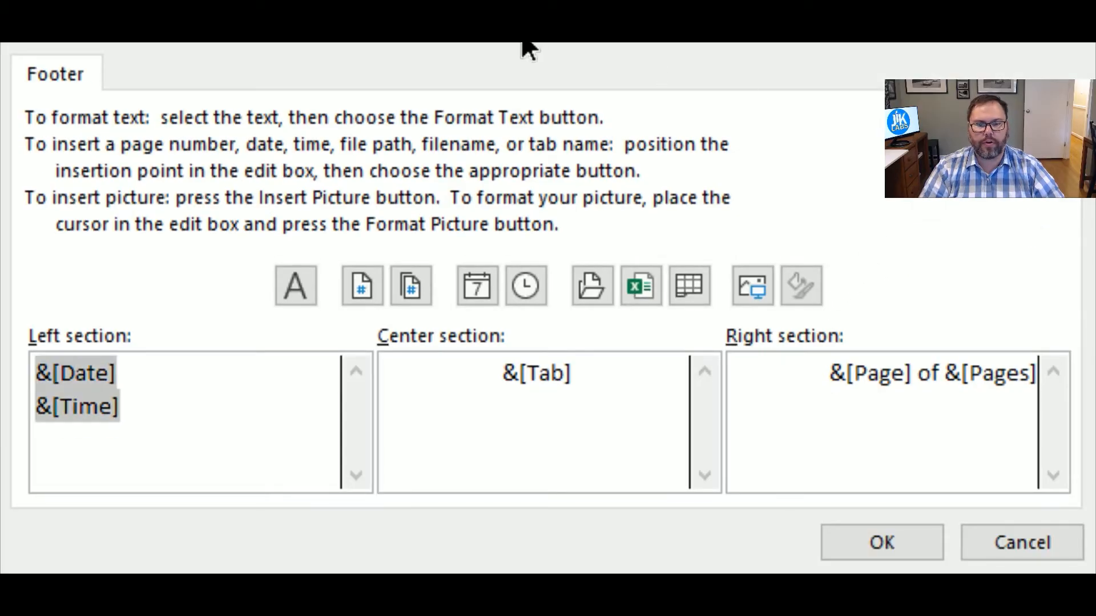
pyautogui.click(182, 427)
pyautogui.hotkey('ctrl', 'a')
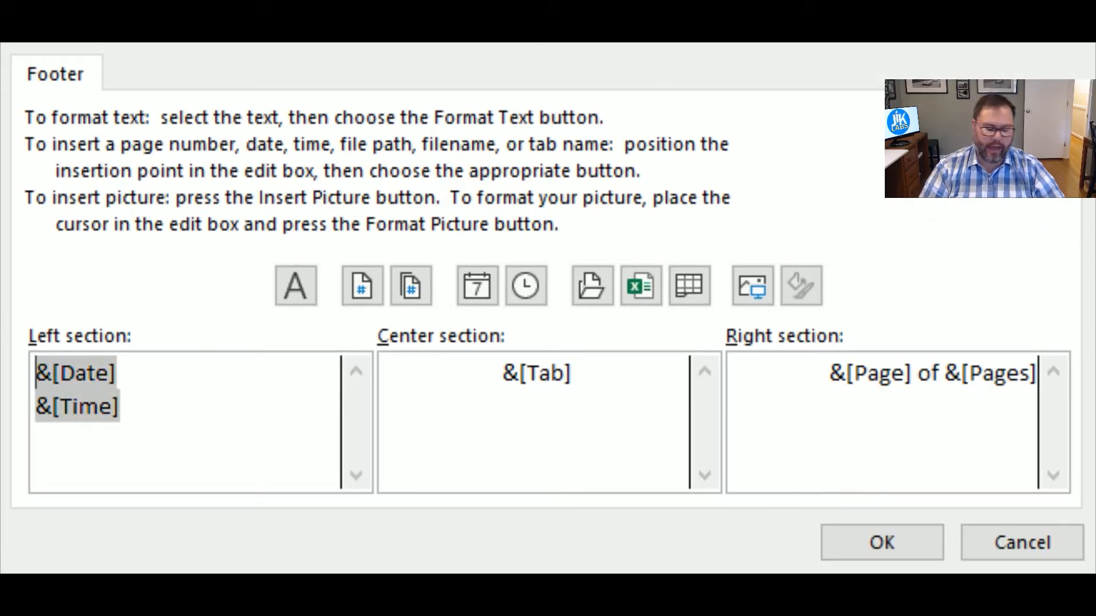
pyautogui.press('Delete')
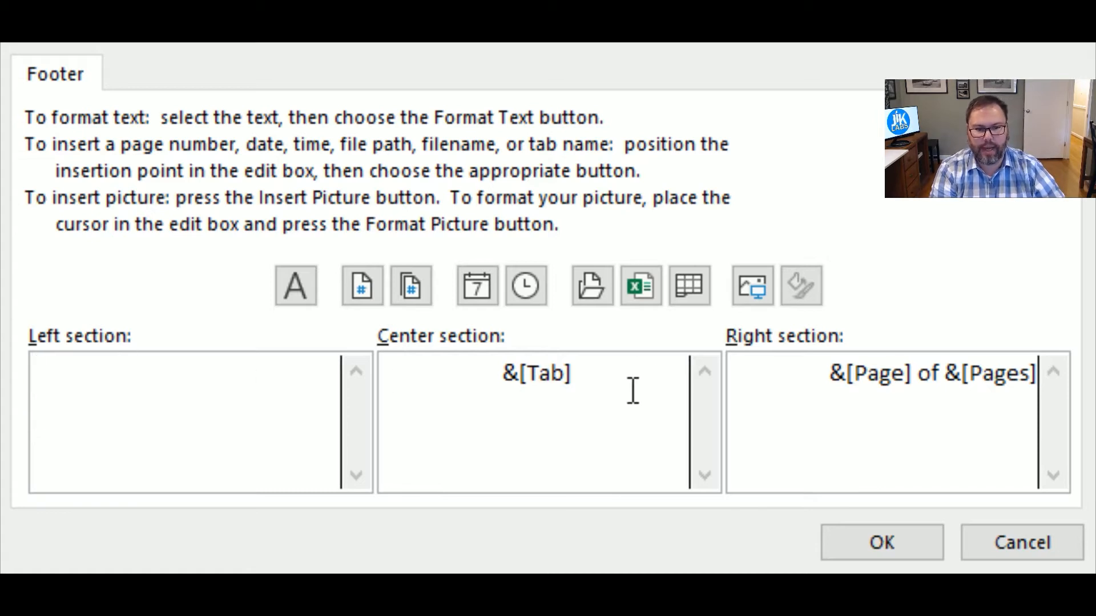
pyautogui.click(391, 374)
pyautogui.press('Delete')
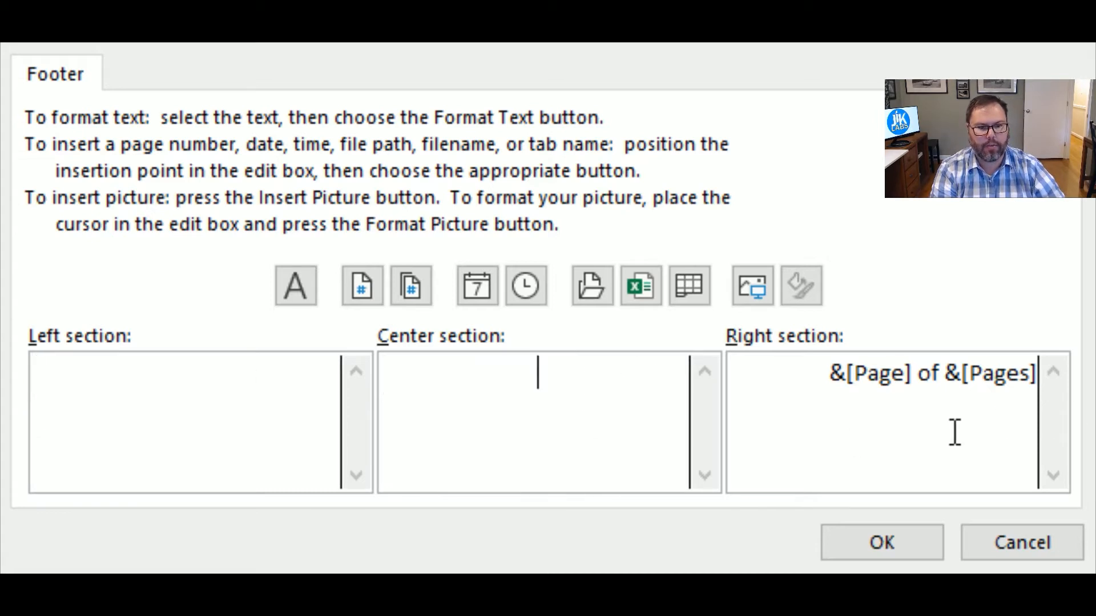
pyautogui.click(102, 373)
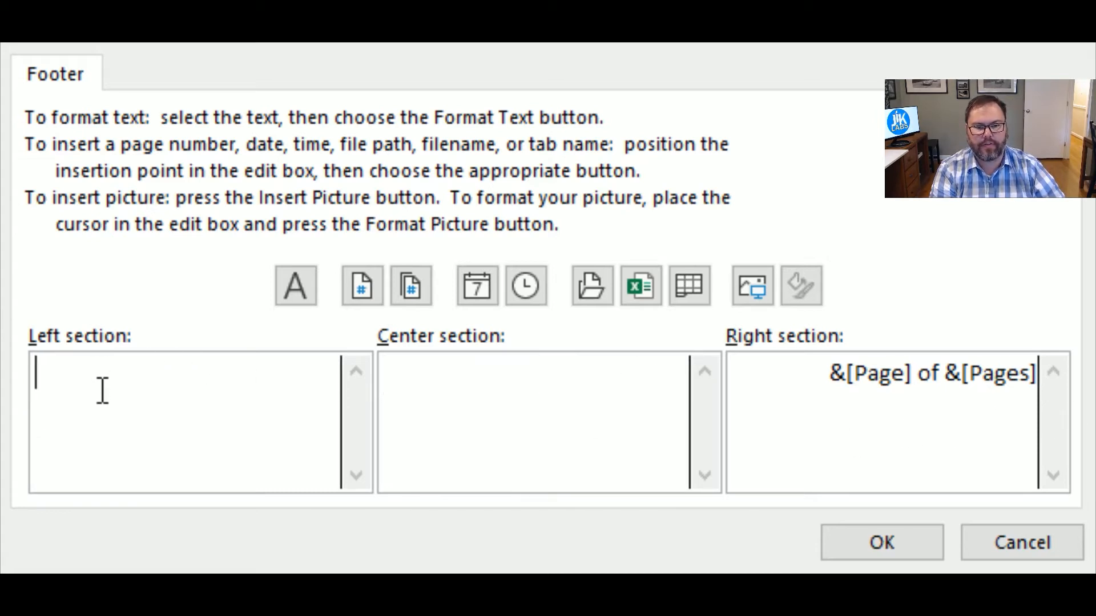
pyautogui.click(751, 286)
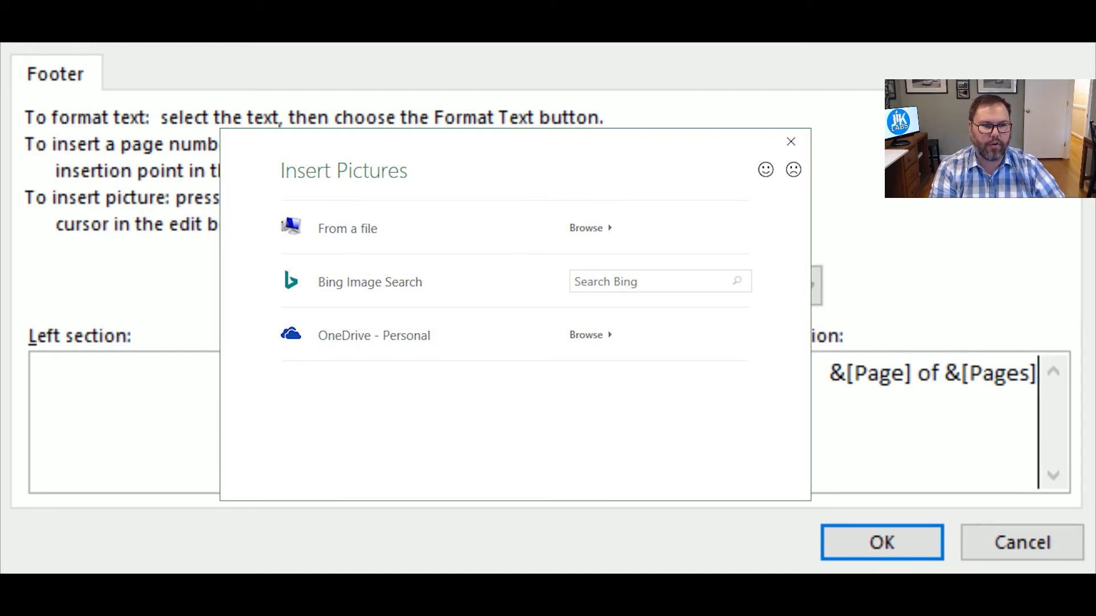
# Dismiss the picture source choices and confirm the logo footer in both dialogs.
pyautogui.press('Escape')
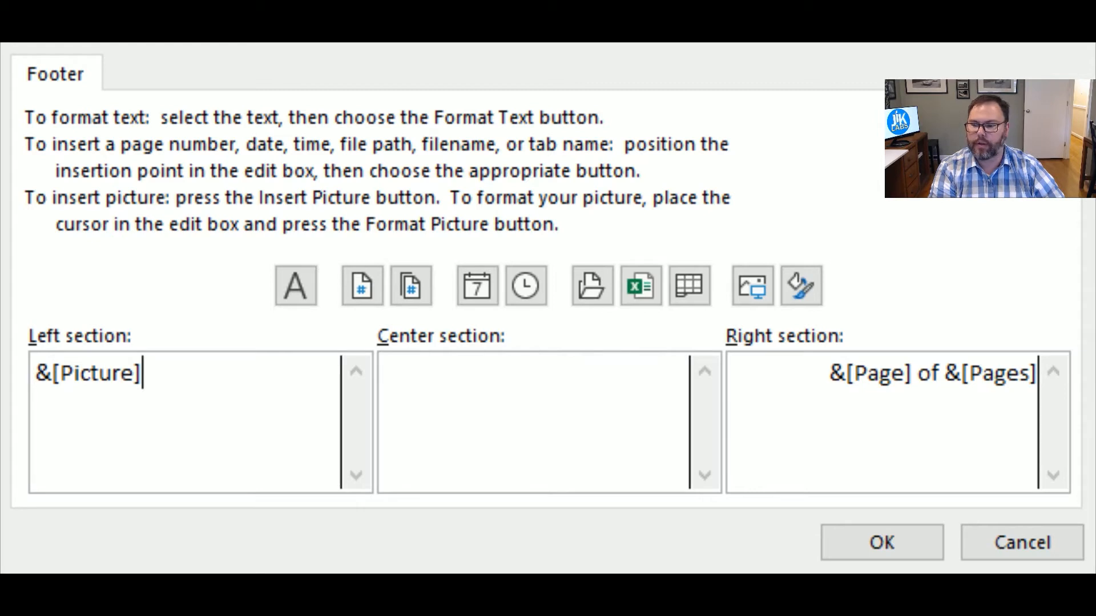
pyautogui.click(857, 548)
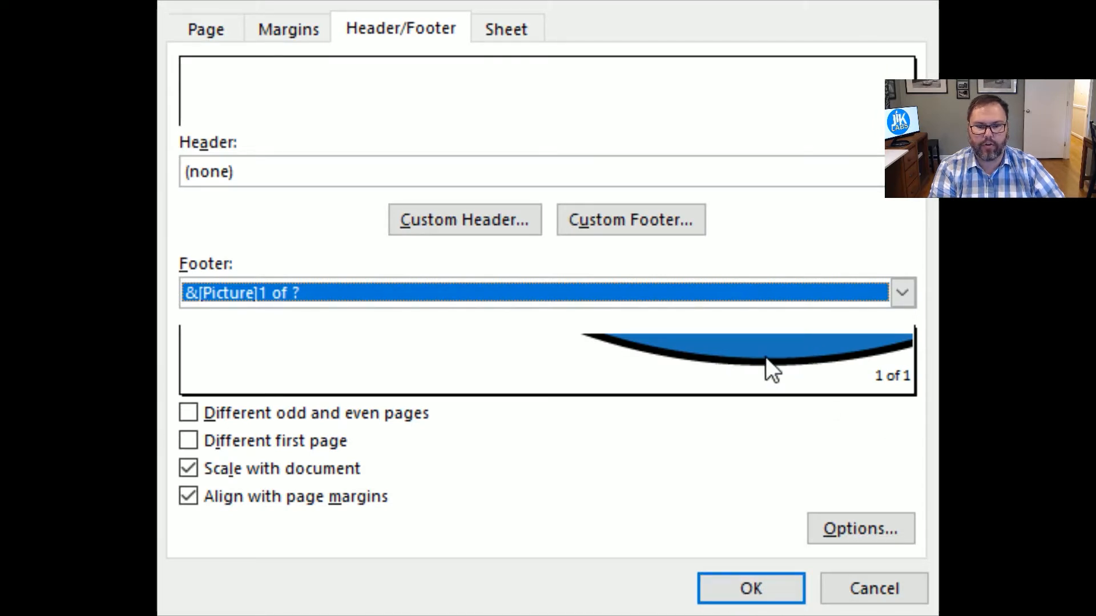
pyautogui.click(726, 584)
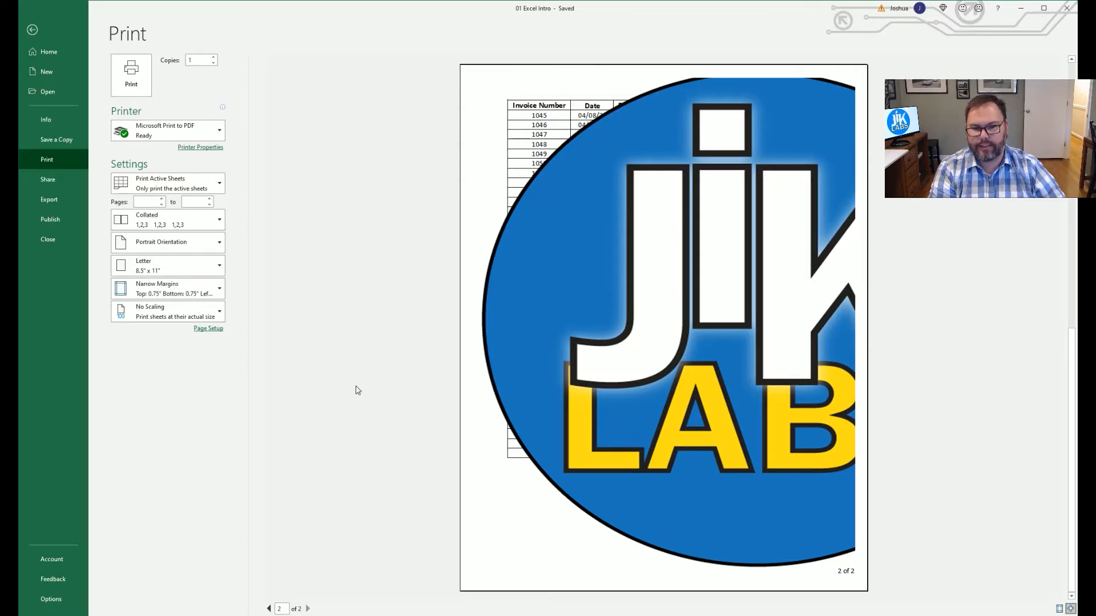
# Reopen the footer settings and select the &[Picture] code in the left footer section.
pyautogui.click(670, 328)
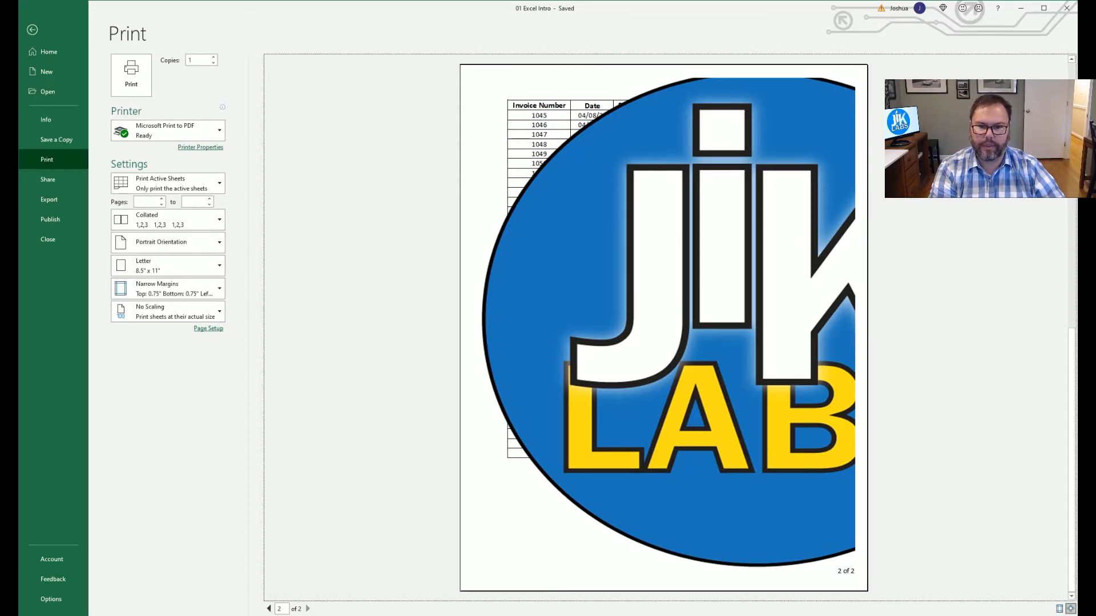
pyautogui.click(207, 330)
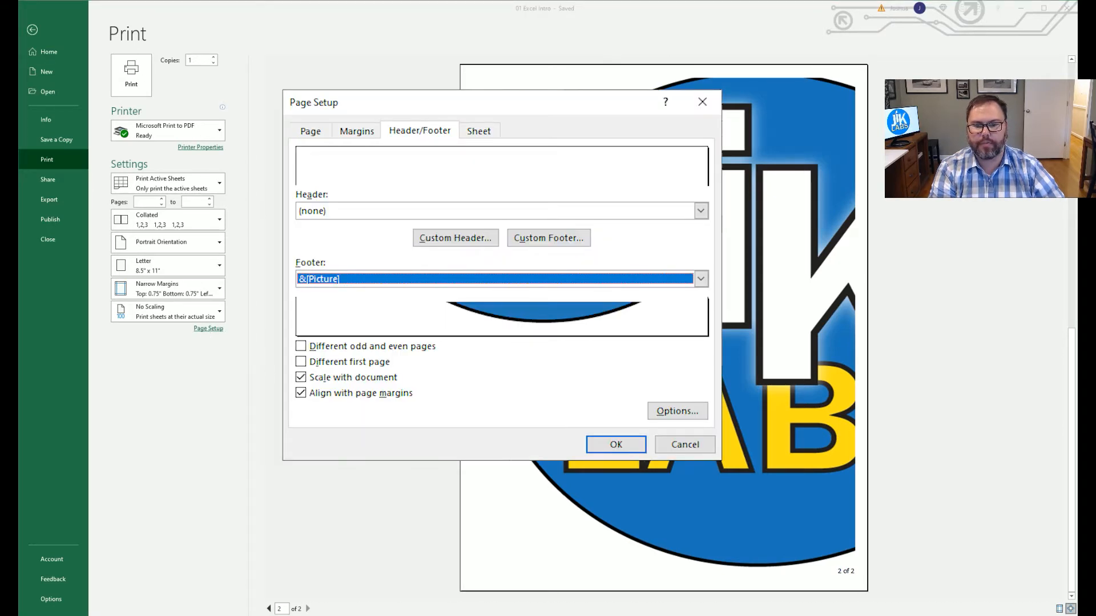
pyautogui.press('Return')
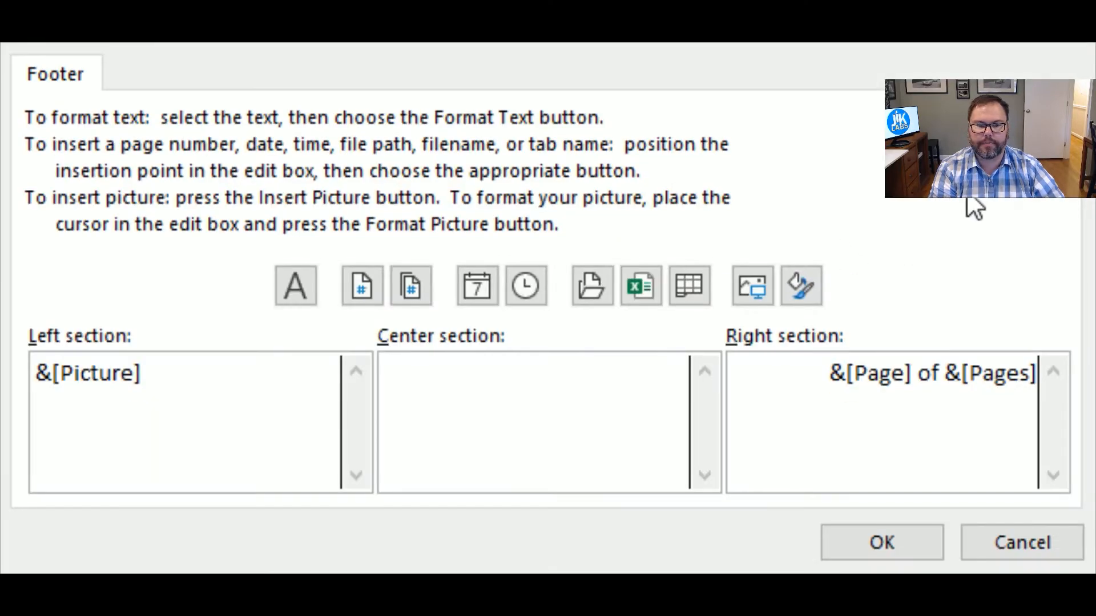
pyautogui.doubleClick(86, 374)
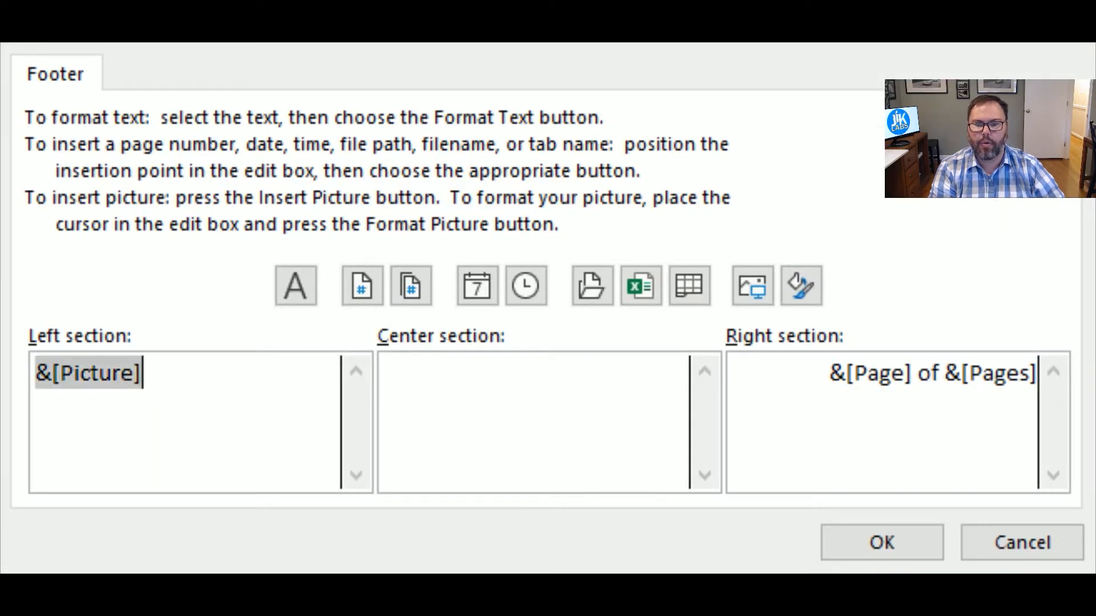
# Change the footer picture height from 11.11" to 0.5" so the width follows, and confirm.
pyautogui.click(802, 292)
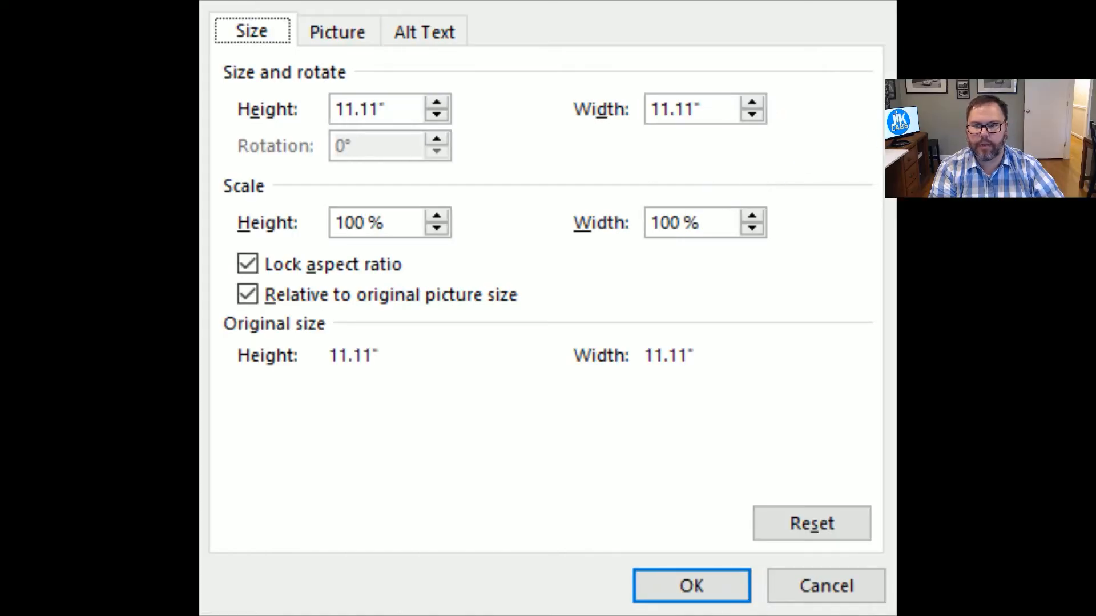
pyautogui.click(400, 107)
pyautogui.moveTo(409, 102); pyautogui.dragTo(225, 84)
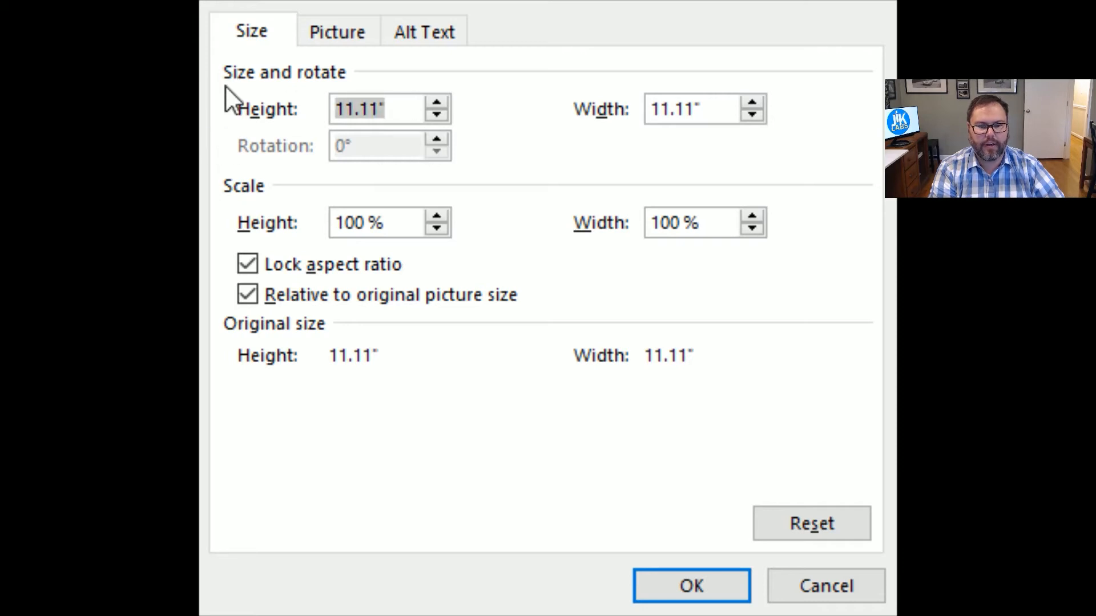
pyautogui.write('.5')
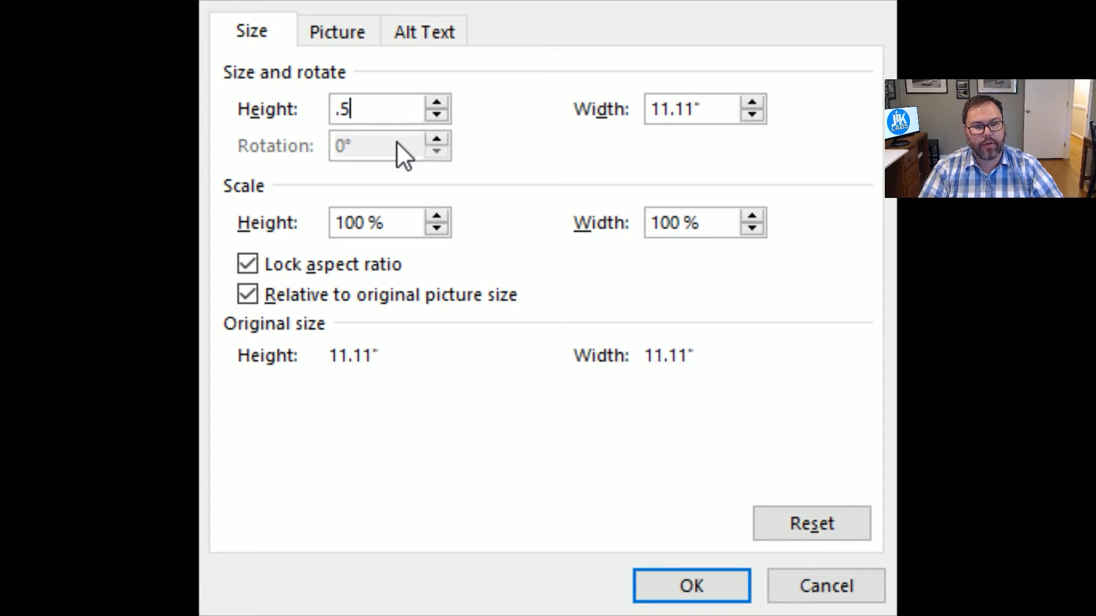
pyautogui.press('Tab')
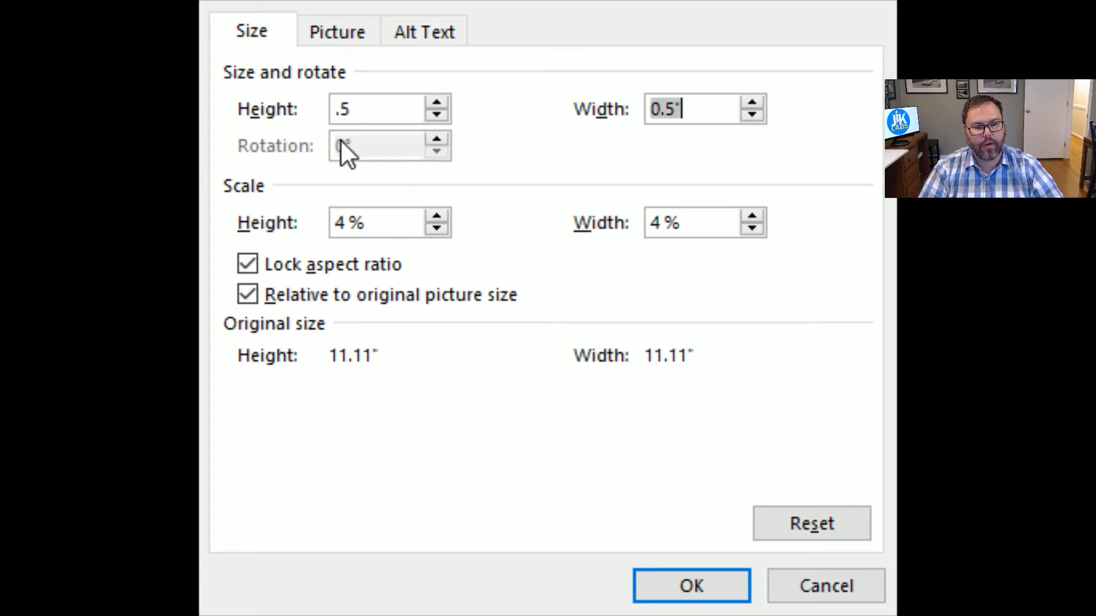
pyautogui.click(692, 593)
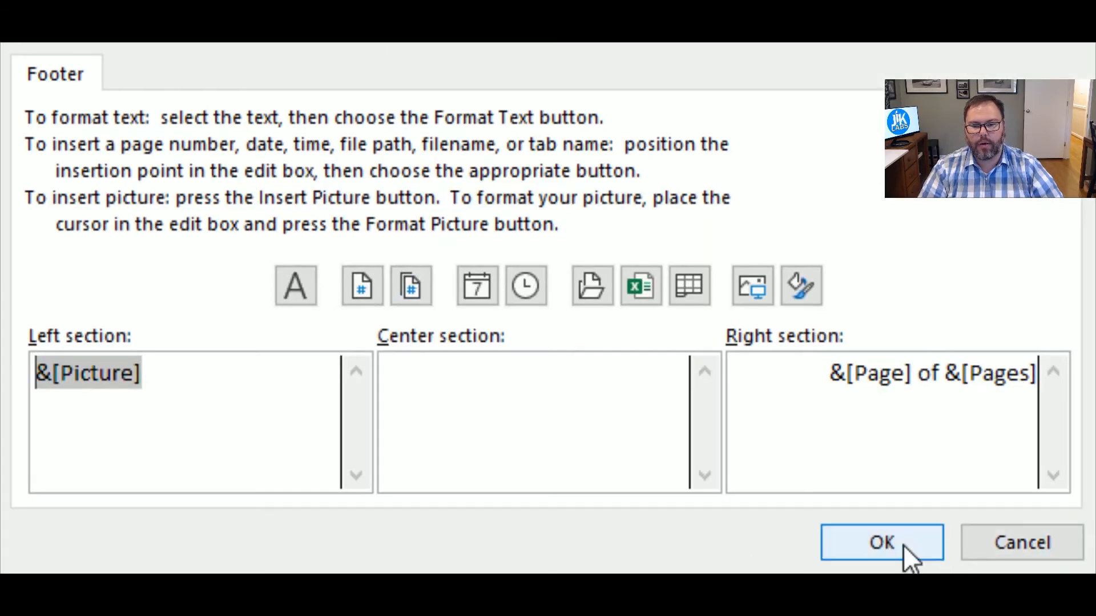
pyautogui.click(902, 544)
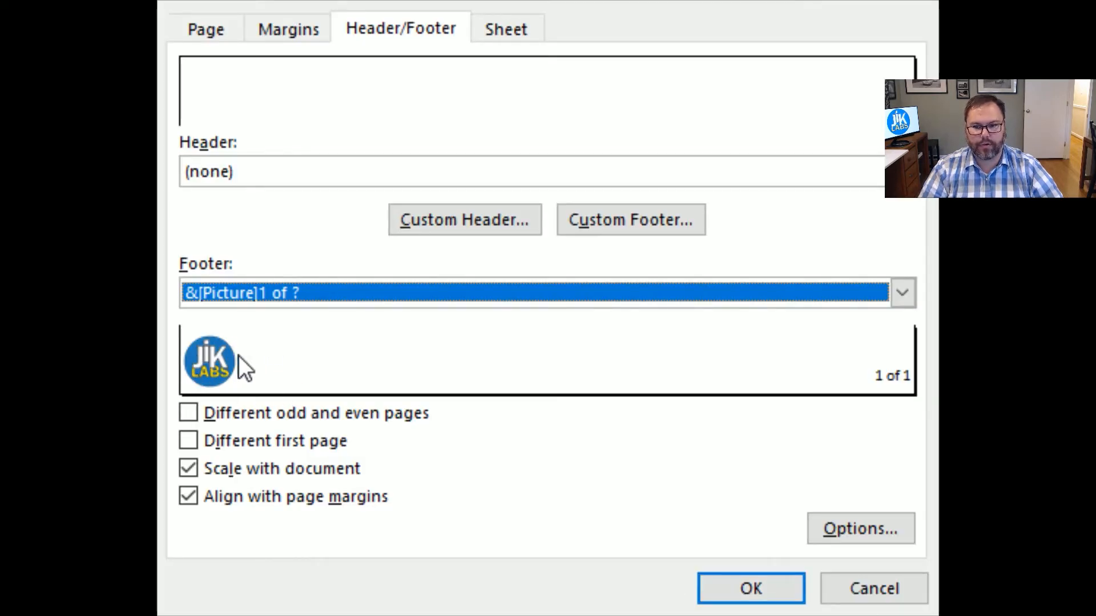
# Apply Page Setup, check both preview pages with the small logo, and return to the Data sheet.
pyautogui.click(747, 594)
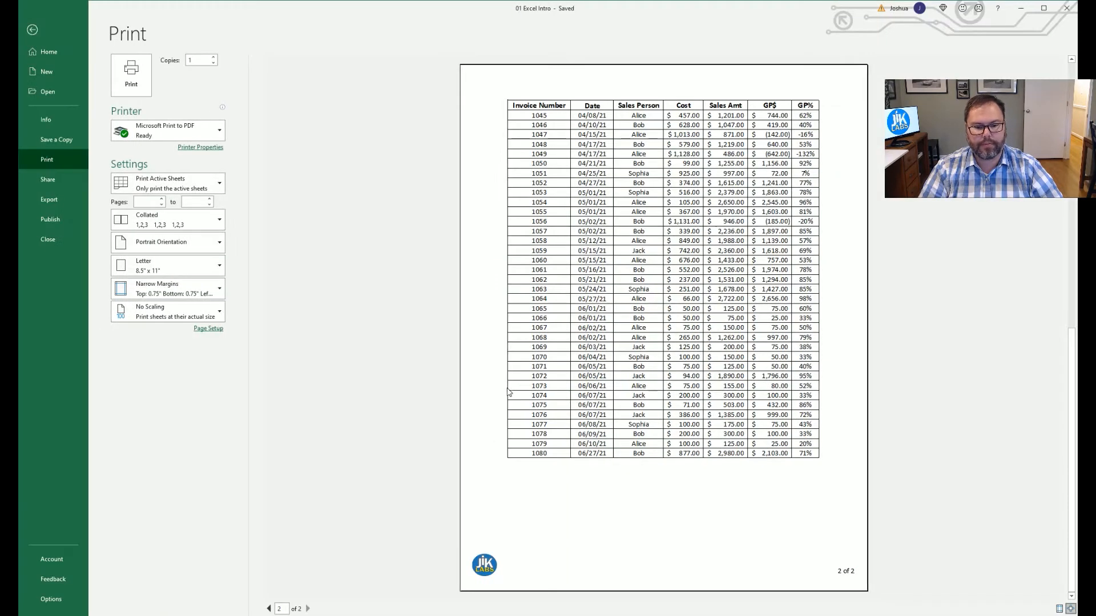
pyautogui.click(560, 520)
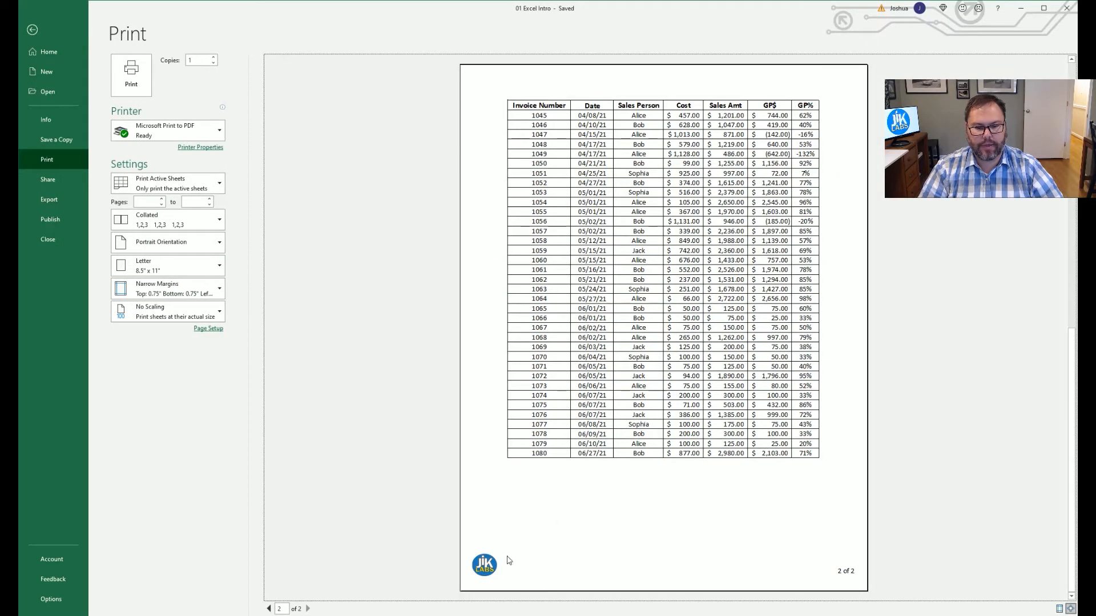
pyautogui.scroll(1, 546, 493)
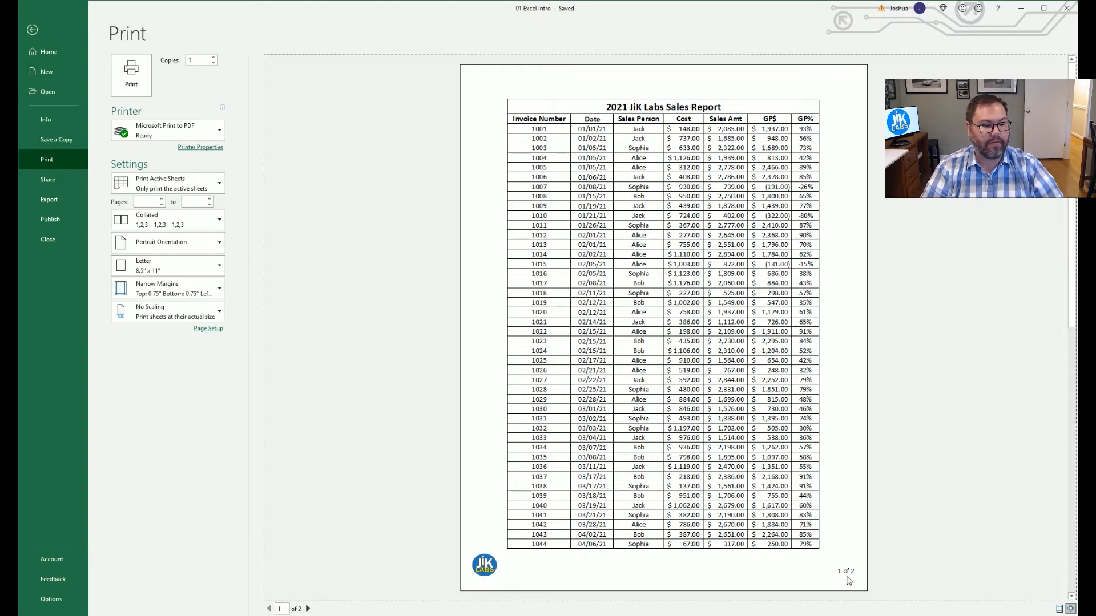
pyautogui.press('Escape')
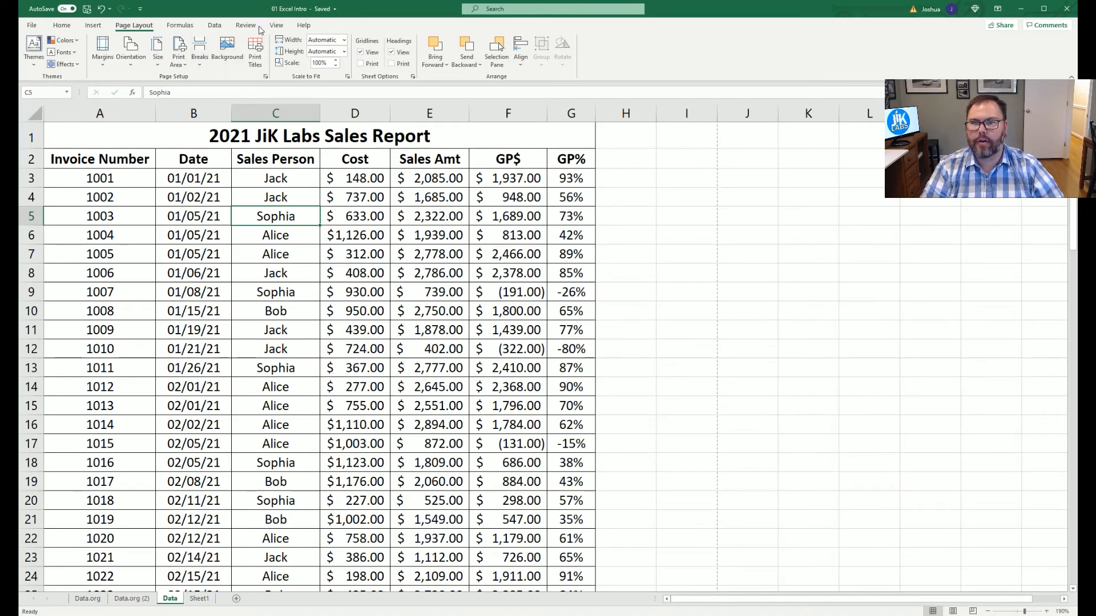
# Switch the sales report to Page Break Preview.
pyautogui.click(279, 26)
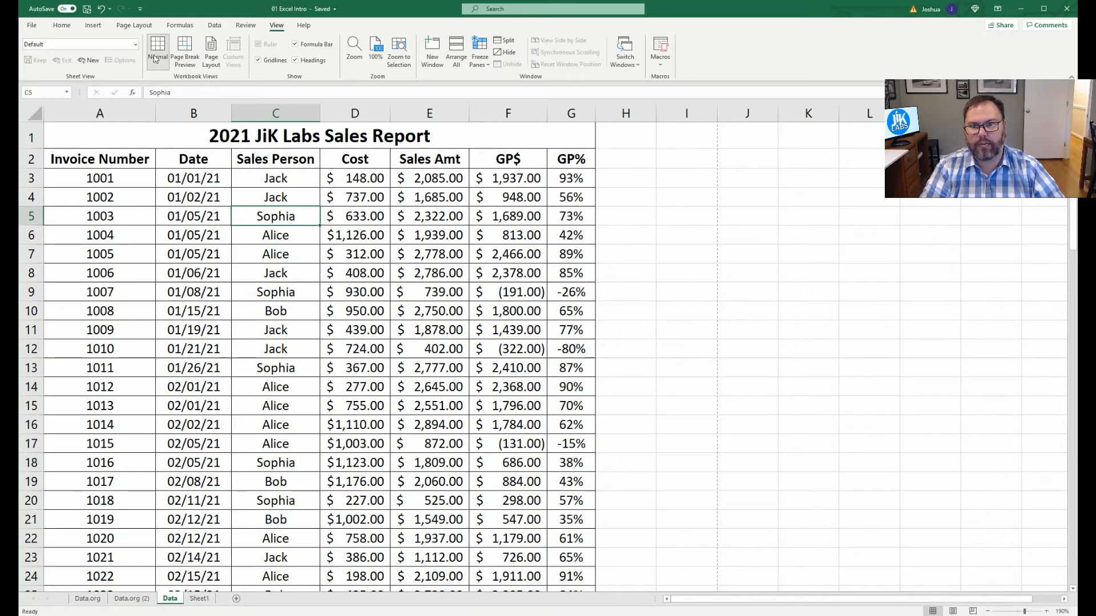
pyautogui.click(185, 61)
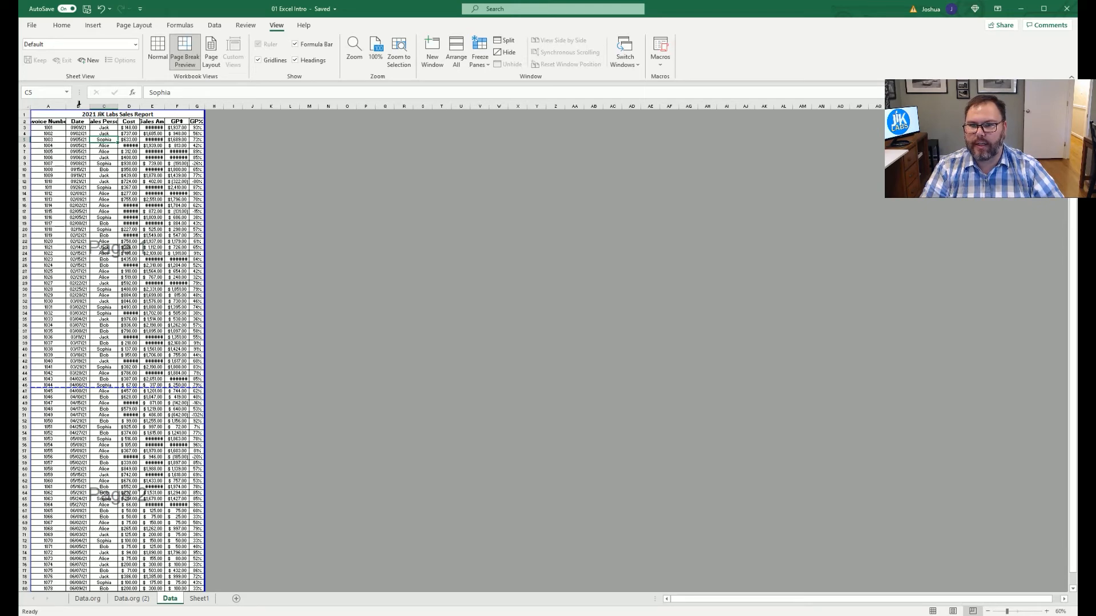
pyautogui.scroll(-4, 226, 403)
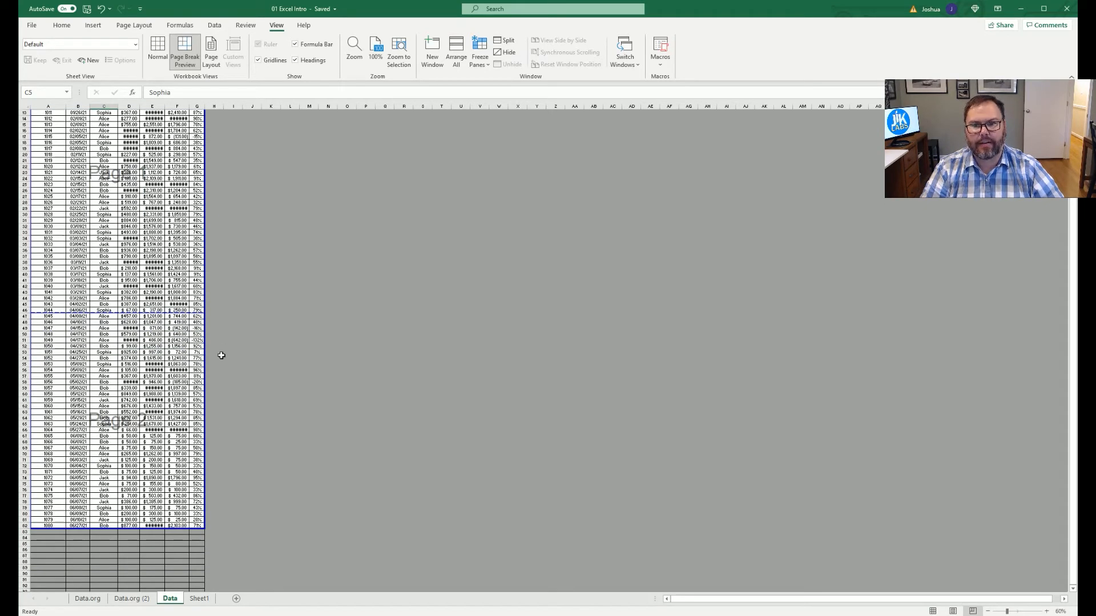
pyautogui.scroll(1, 23, 346)
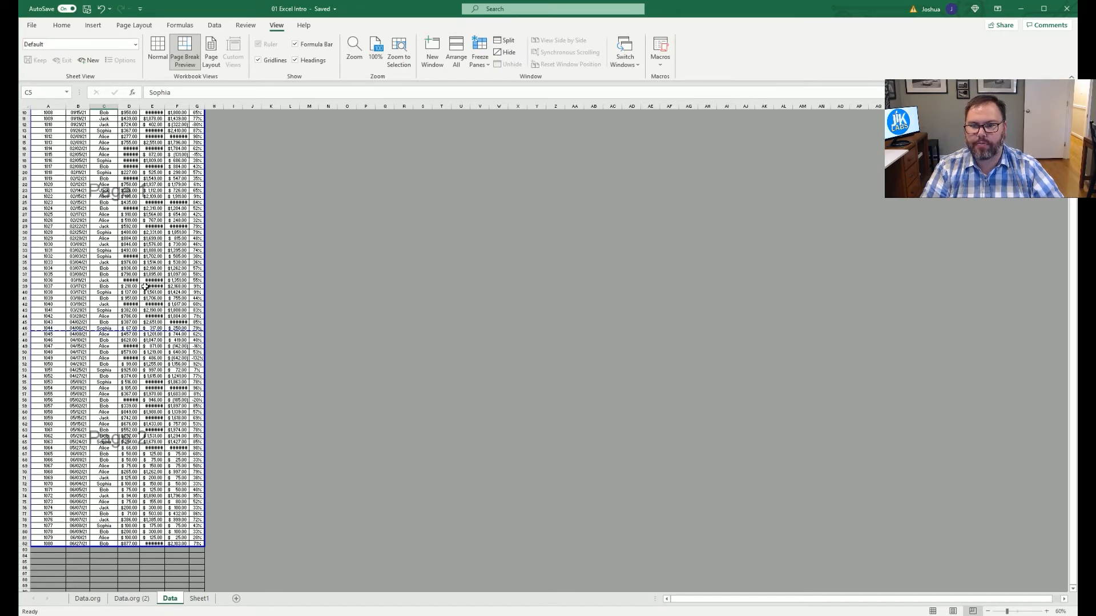
pyautogui.scroll(3, 143, 286)
# Insert a page break at cell E10 and preview the resulting printout.
pyautogui.rightClick(159, 173)
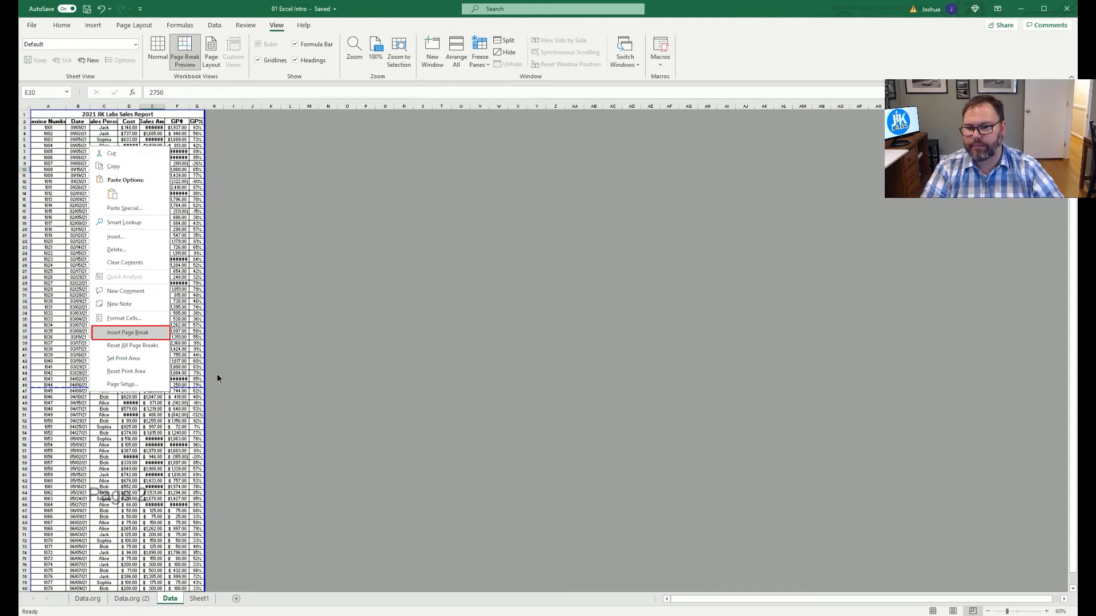
pyautogui.press('Return')
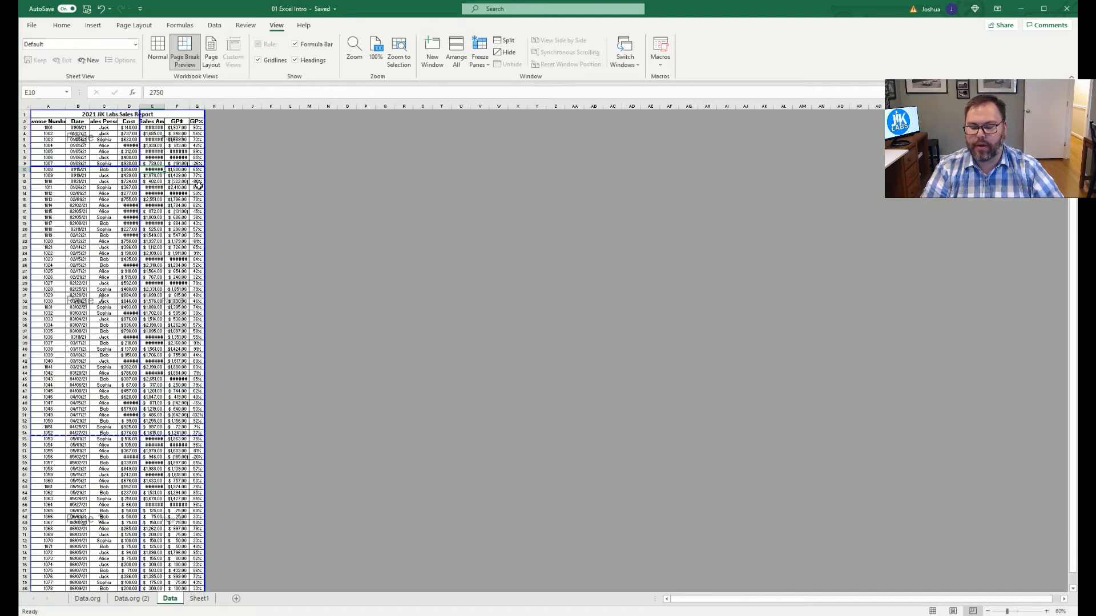
pyautogui.hotkey('ctrl', 'p')
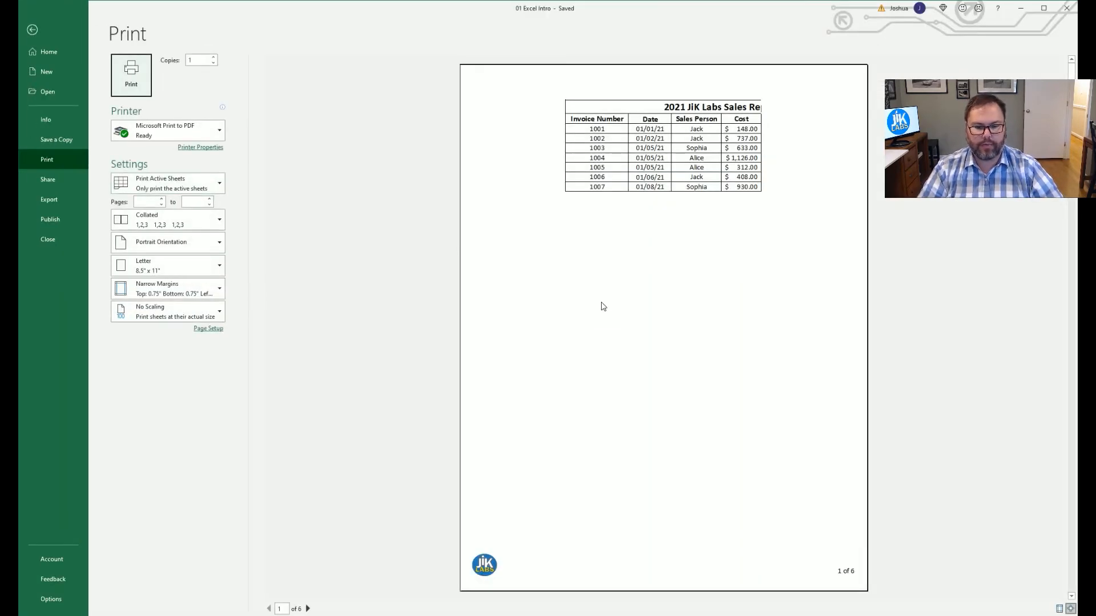
pyautogui.scroll(-3, 604, 272)
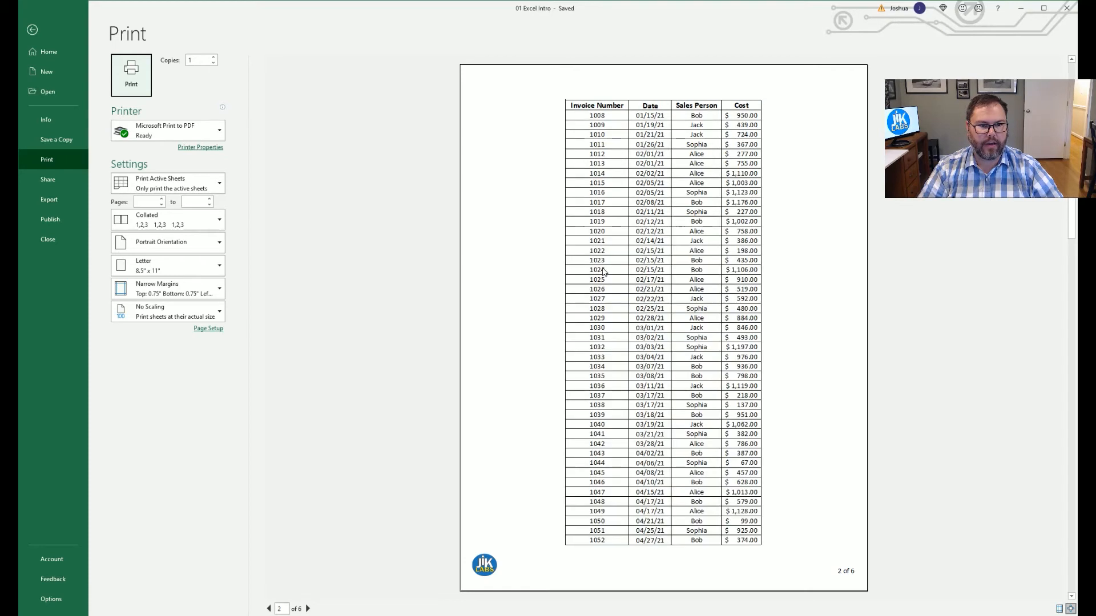
pyautogui.scroll(-2, 604, 271)
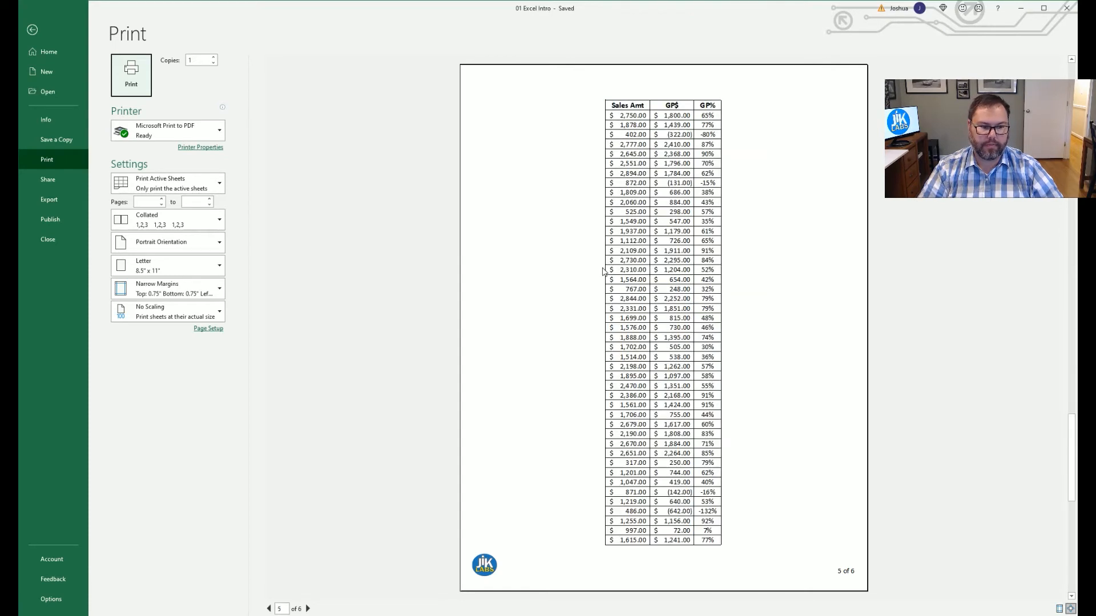
pyautogui.scroll(1, 604, 272)
pyautogui.scroll(4, 604, 271)
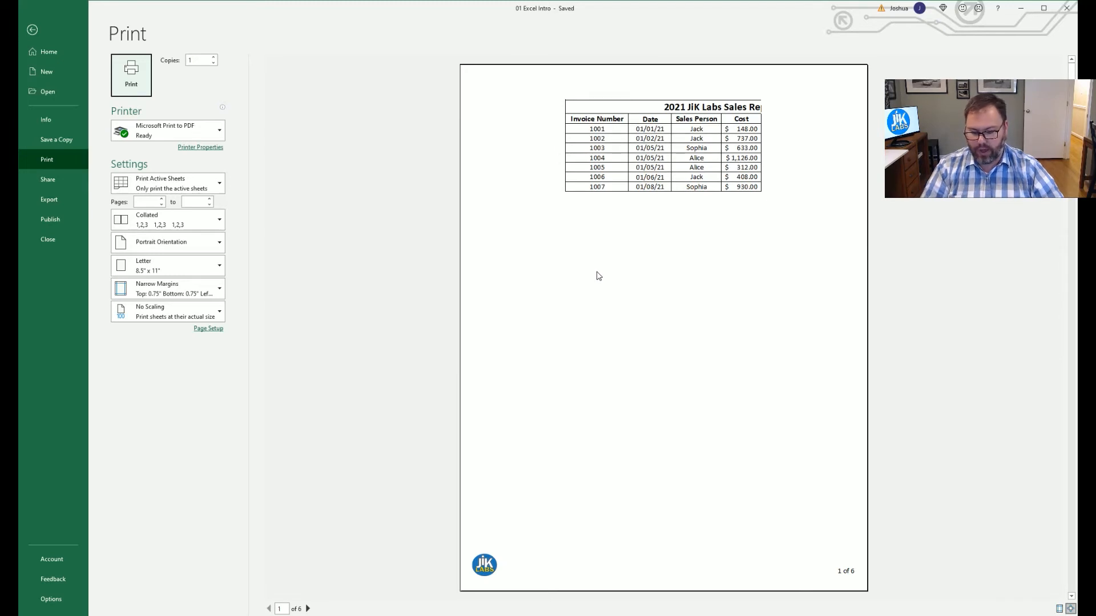
pyautogui.press('Escape')
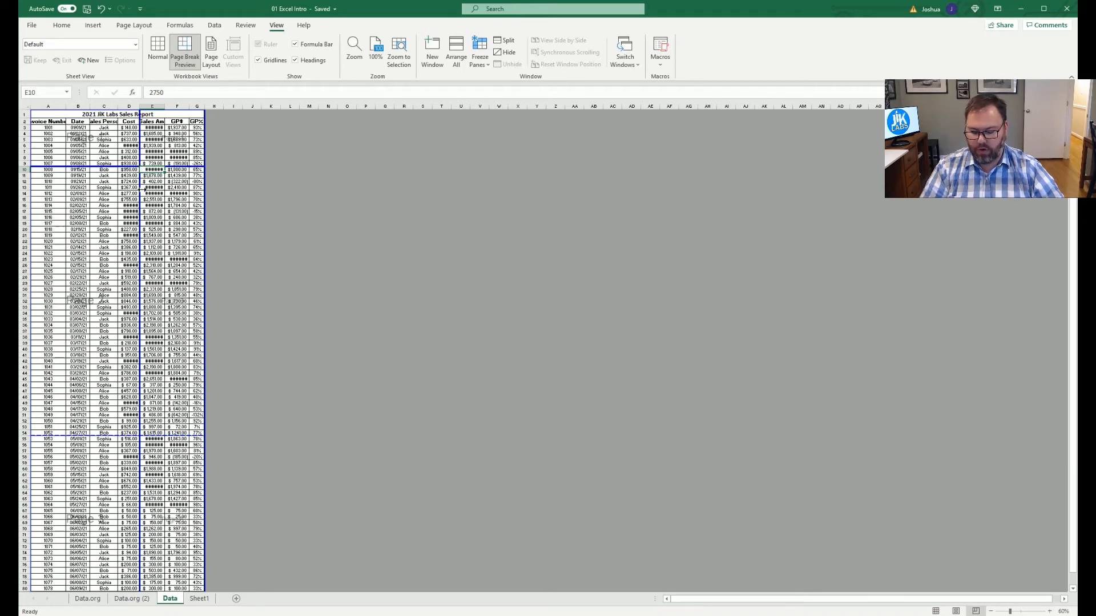
# Undo the row 10 break, insert a page break before the Cost column (D), and preview four pages.
pyautogui.hotkey('ctrl', 'z')
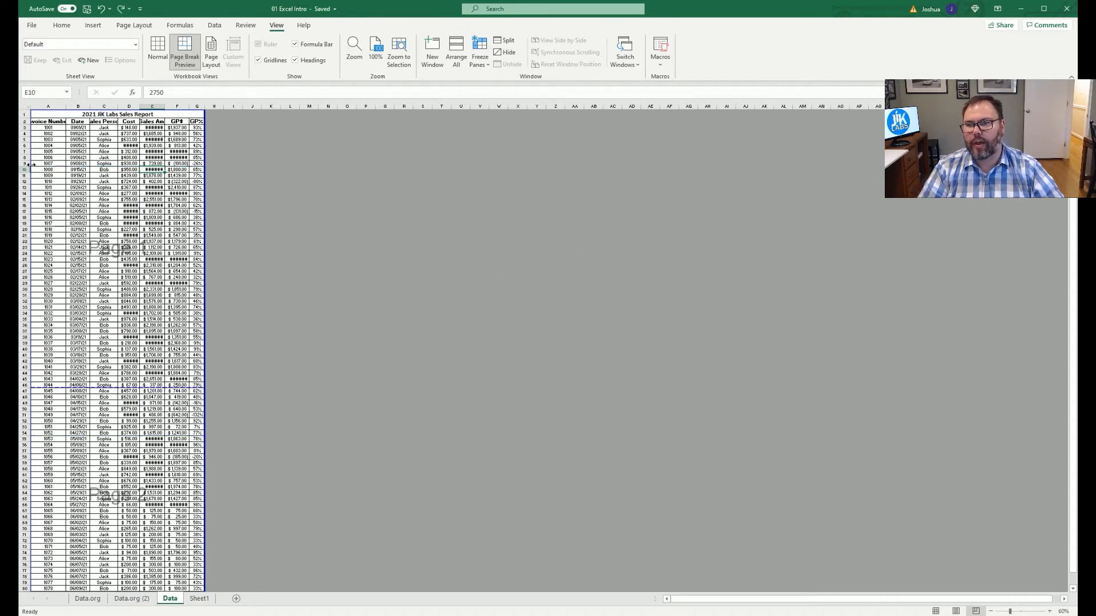
pyautogui.click(129, 105)
pyautogui.rightClick(130, 134)
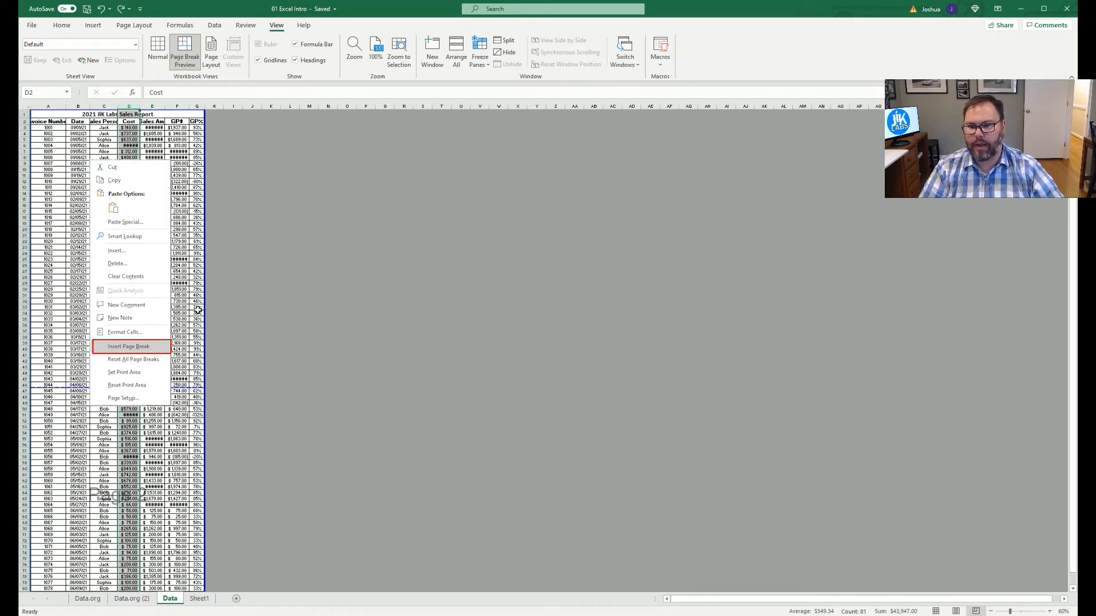
pyautogui.press('Return')
pyautogui.click(78, 223)
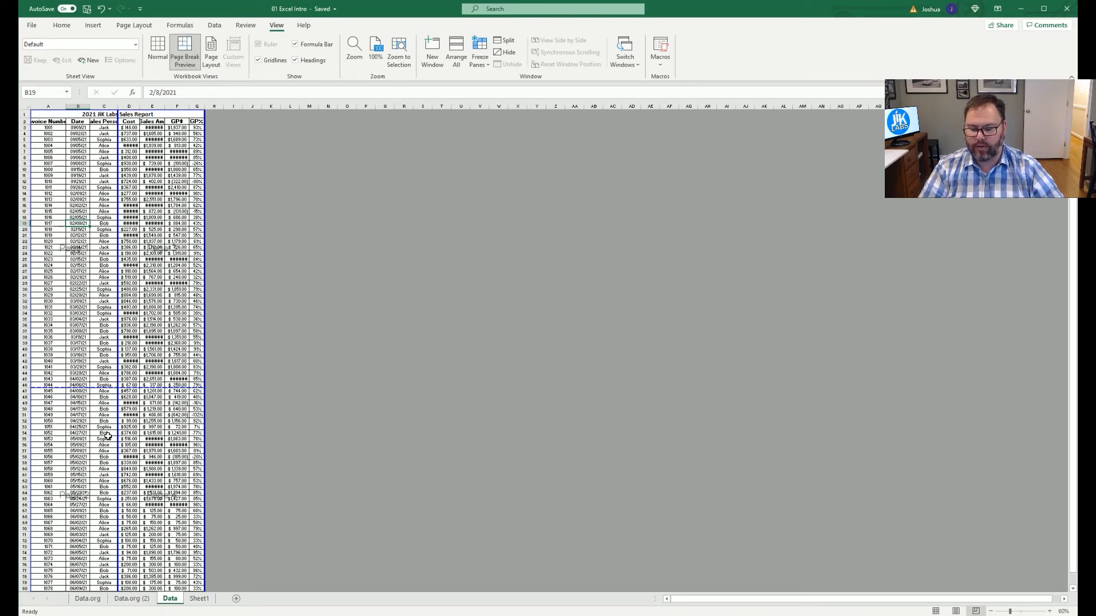
pyautogui.hotkey('ctrl', 'p')
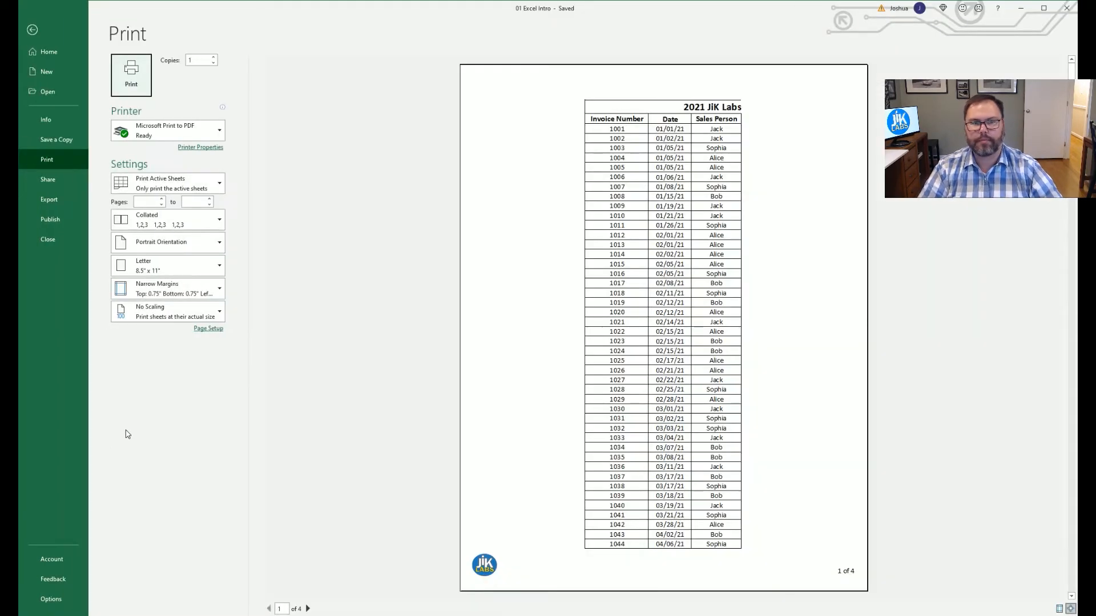
# Scroll the preview through pages 3 and 4, with Cost to GP% columns, then return to the Data sheet.
pyautogui.scroll(-1, 712, 228)
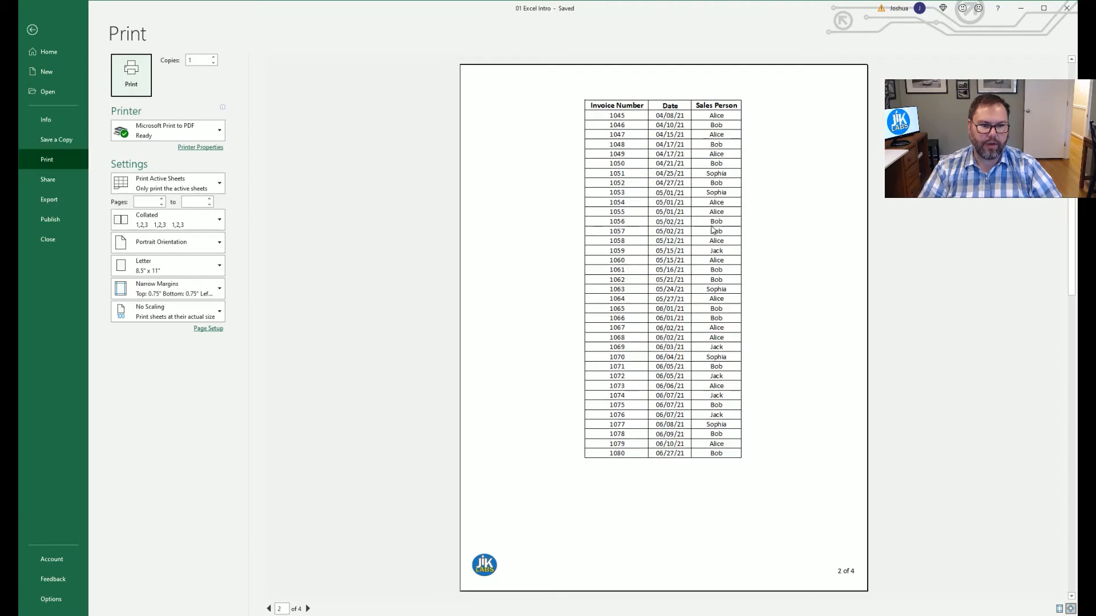
pyautogui.scroll(-1, 719, 219)
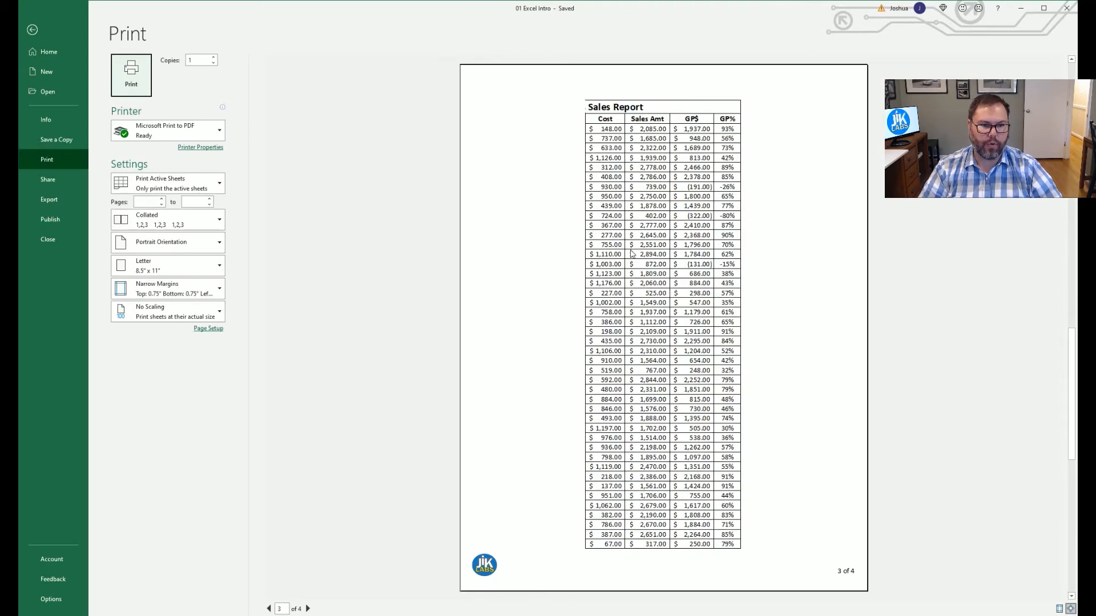
pyautogui.scroll(-1, 632, 253)
pyautogui.press('Escape')
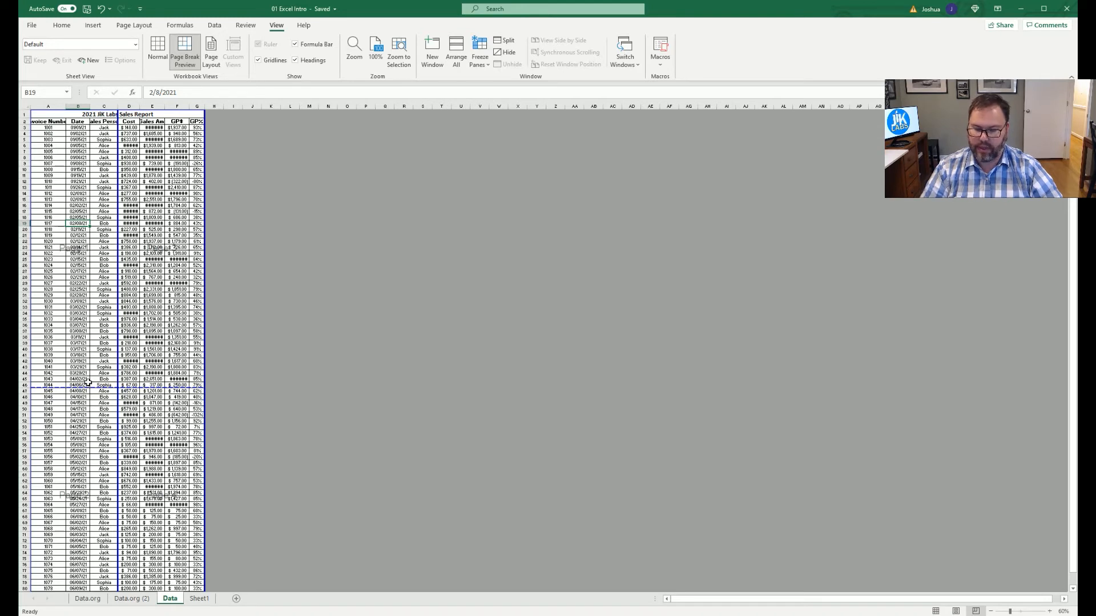
pyautogui.moveTo(89, 392); pyautogui.dragTo(83, 398)
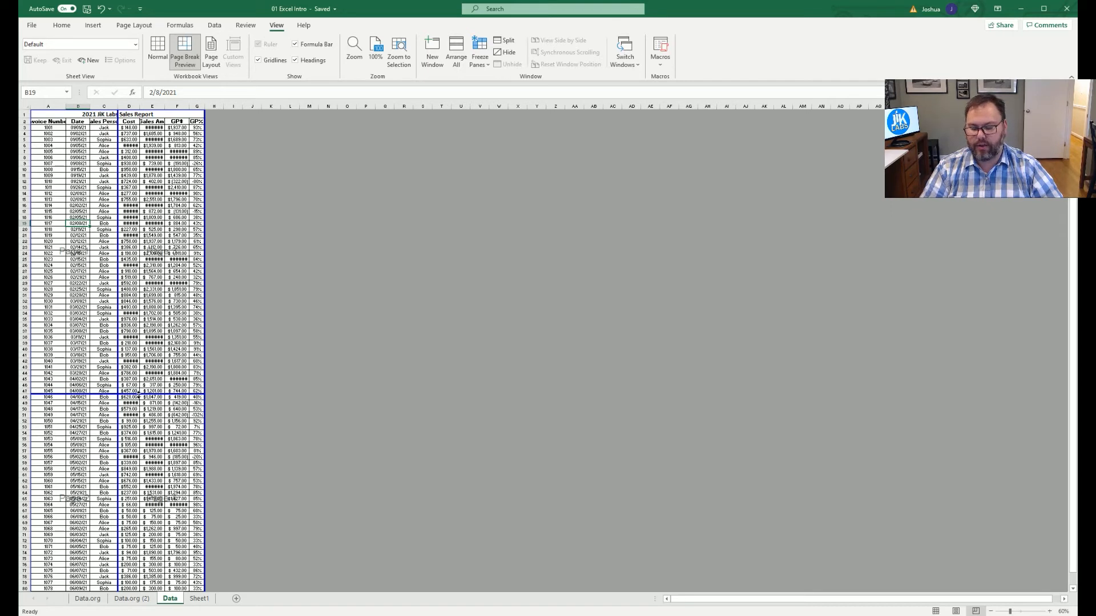
pyautogui.moveTo(139, 394); pyautogui.dragTo(137, 388)
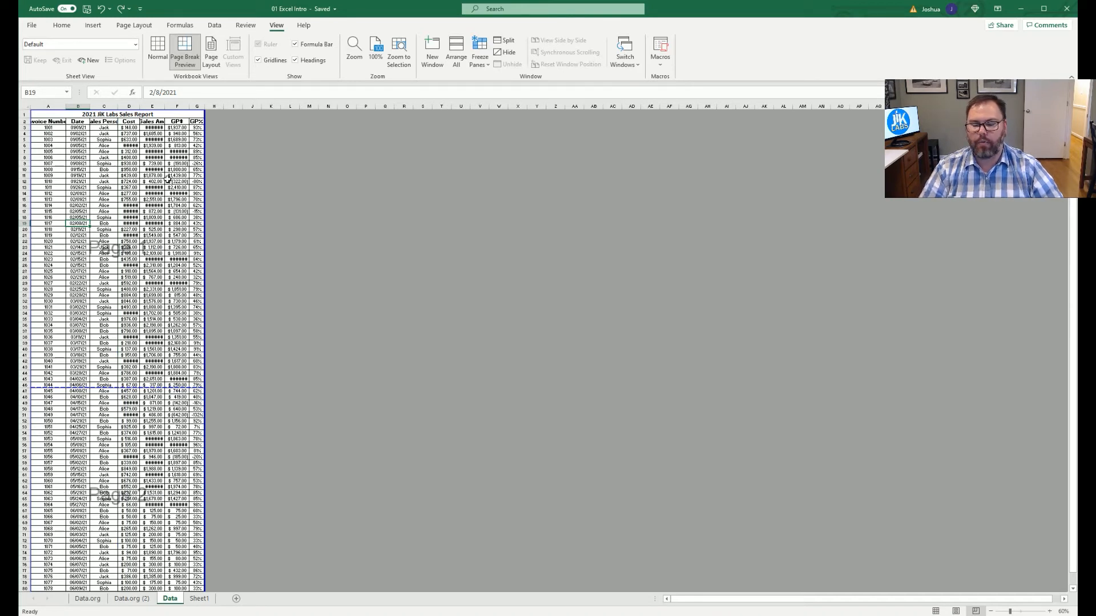
pyautogui.scroll(-1, 109, 420)
pyautogui.scroll(1, 110, 419)
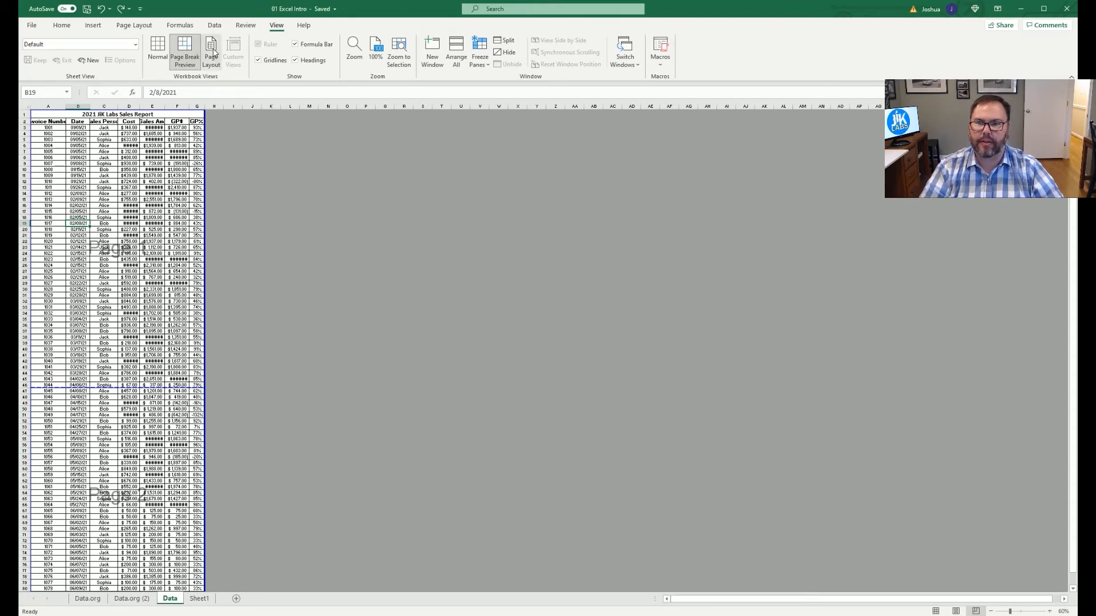
# Check the logo and page-number footers on both pages in Page Layout view, then switch to Normal view.
pyautogui.click(212, 52)
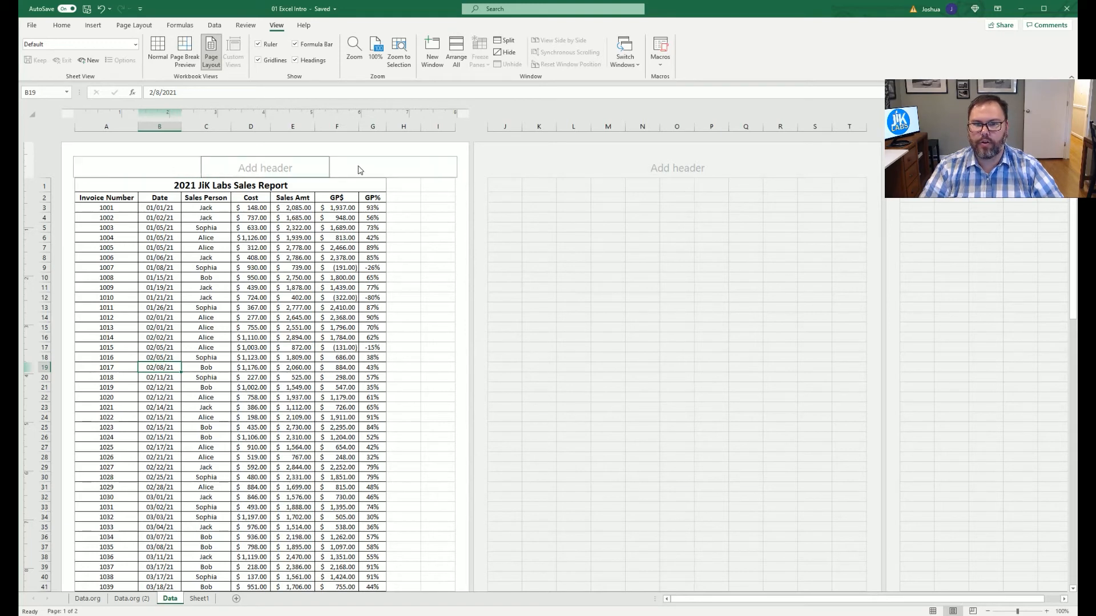
pyautogui.scroll(-2, 351, 247)
pyautogui.scroll(-3, 351, 246)
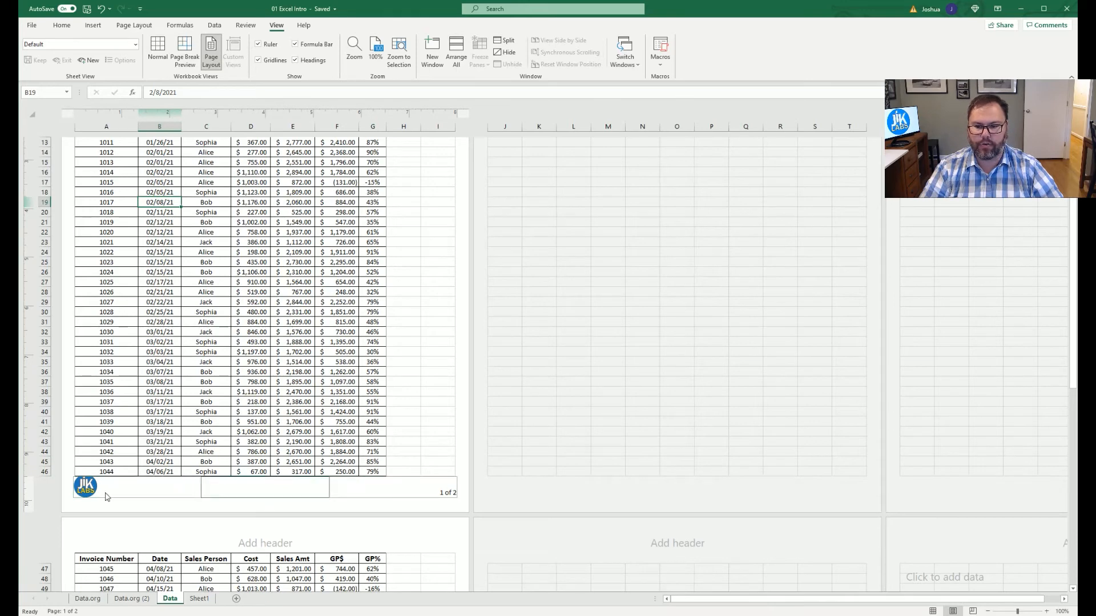
pyautogui.scroll(-15, 402, 480)
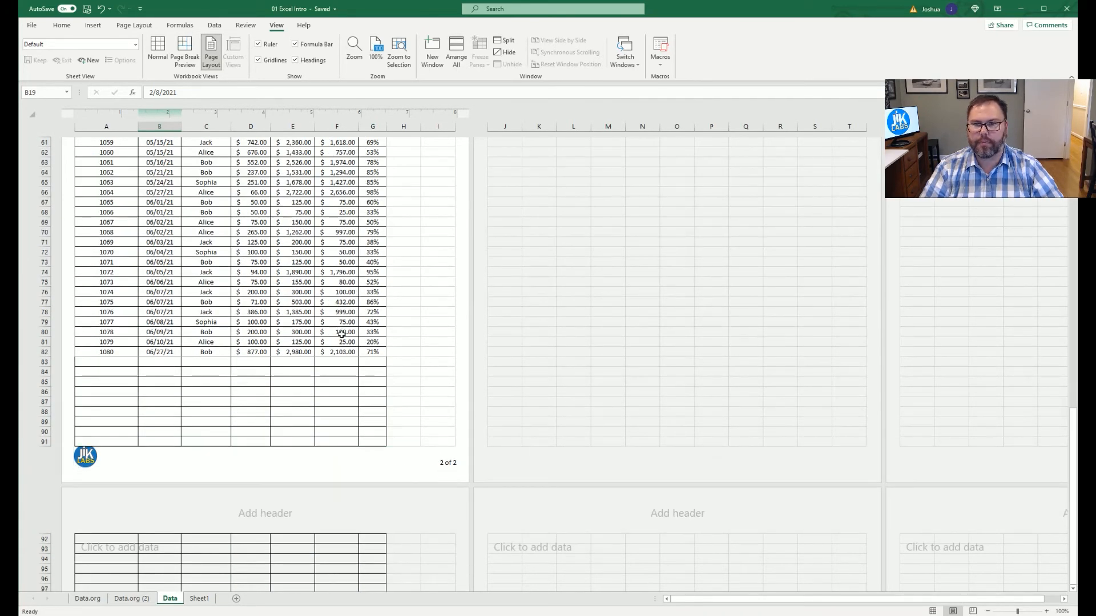
pyautogui.scroll(10, 448, 474)
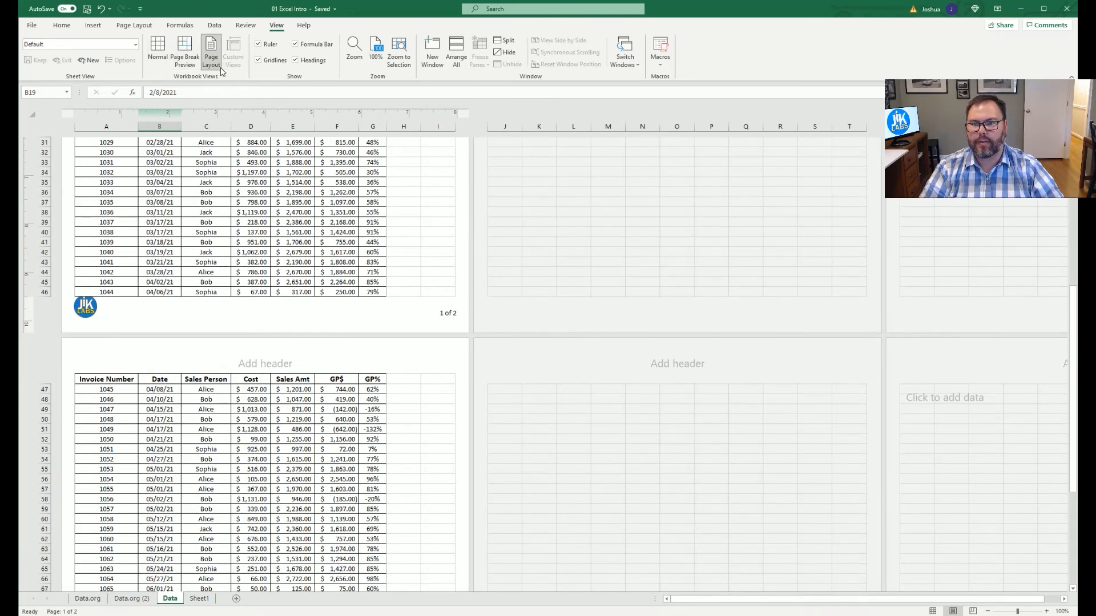
pyautogui.click(153, 46)
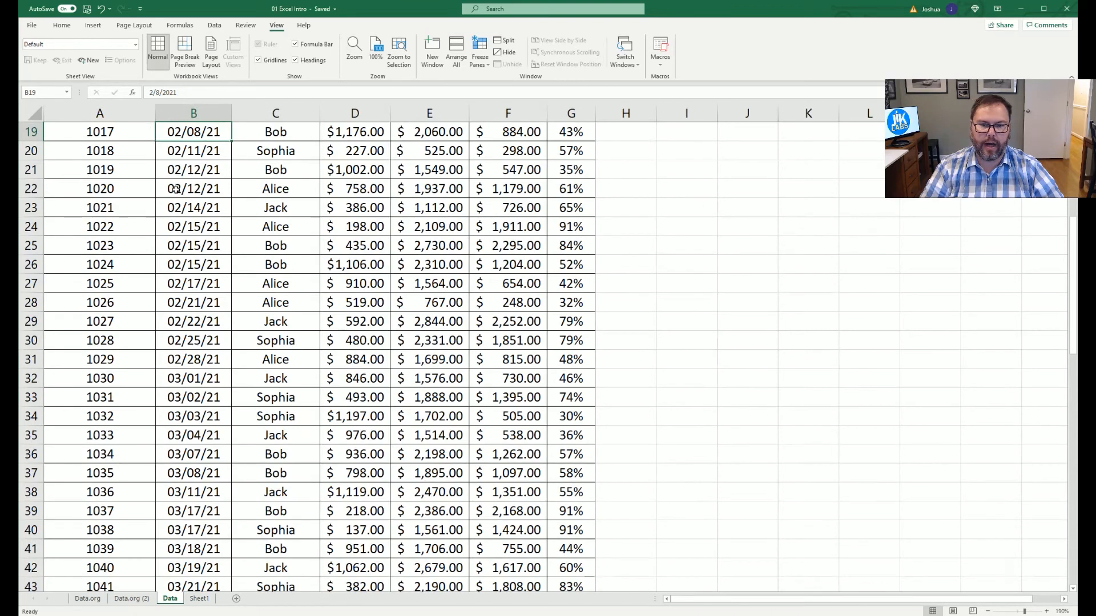
# Cycle through Page Break Preview, Page Layout and Normal views, then open the two-page print preview.
pyautogui.scroll(4, 175, 190)
pyautogui.scroll(2, 175, 190)
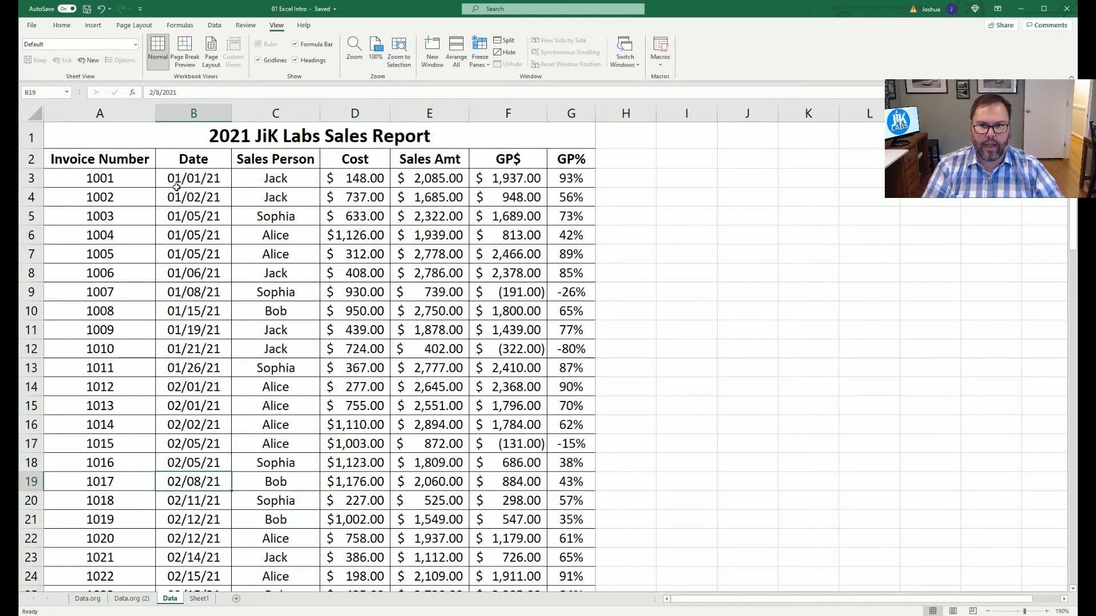
pyautogui.click(183, 50)
pyautogui.click(211, 53)
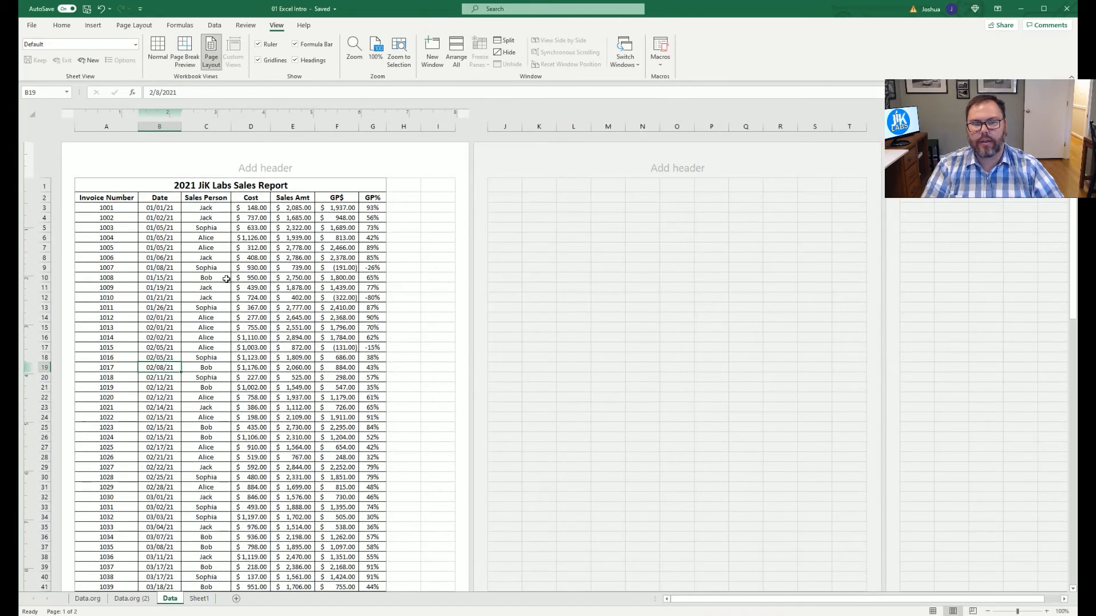
pyautogui.click(149, 50)
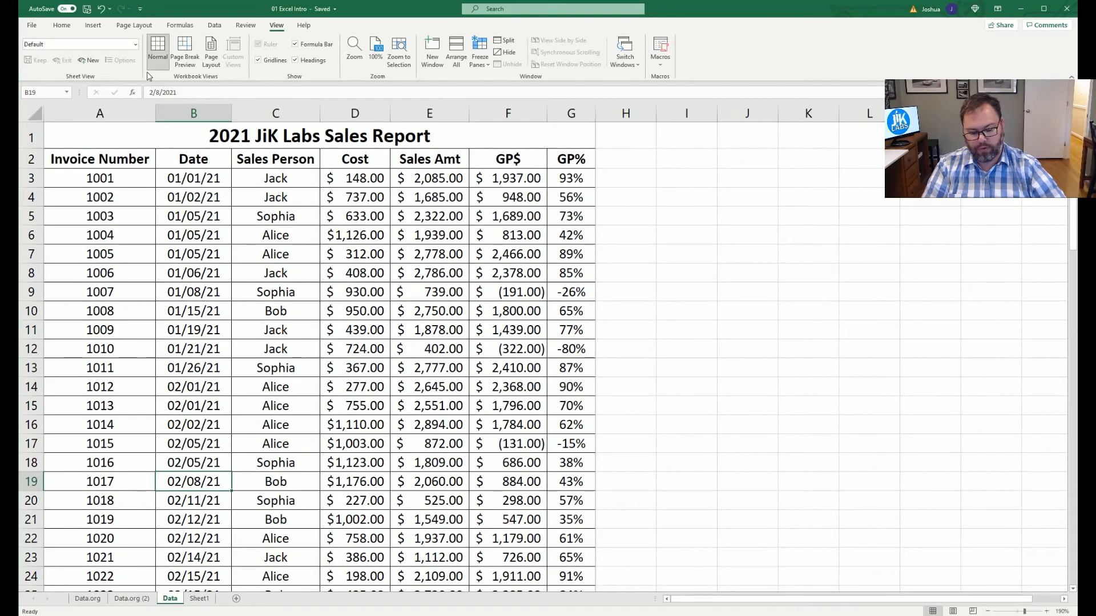
pyautogui.hotkey('ctrl', 'p')
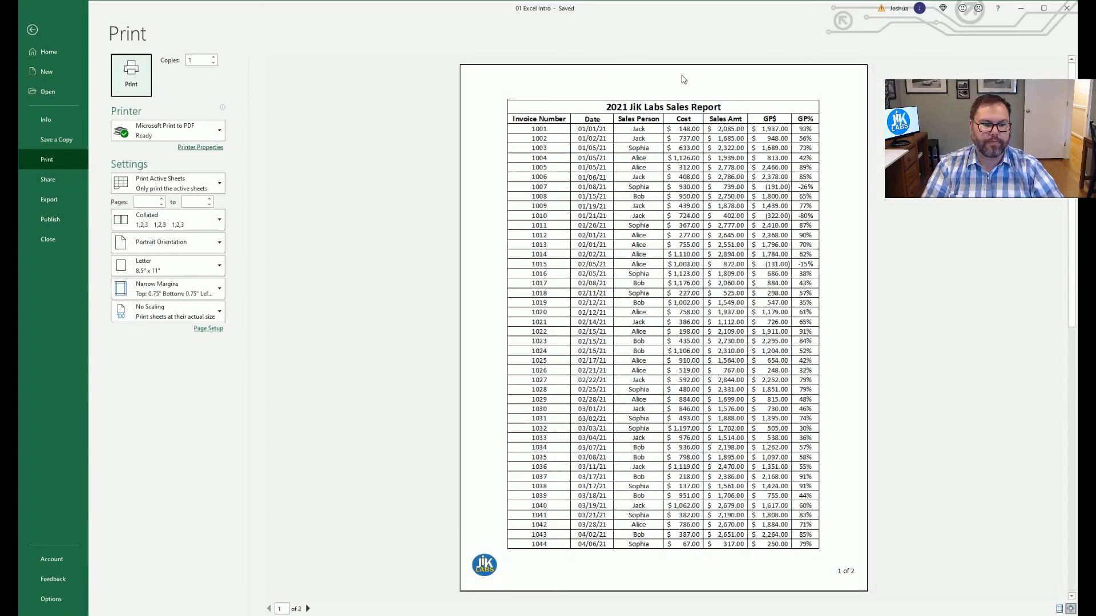
# Review preview pages 1–2, keep the Microsoft Print to PDF printer, and print the report.
pyautogui.scroll(-1, 520, 478)
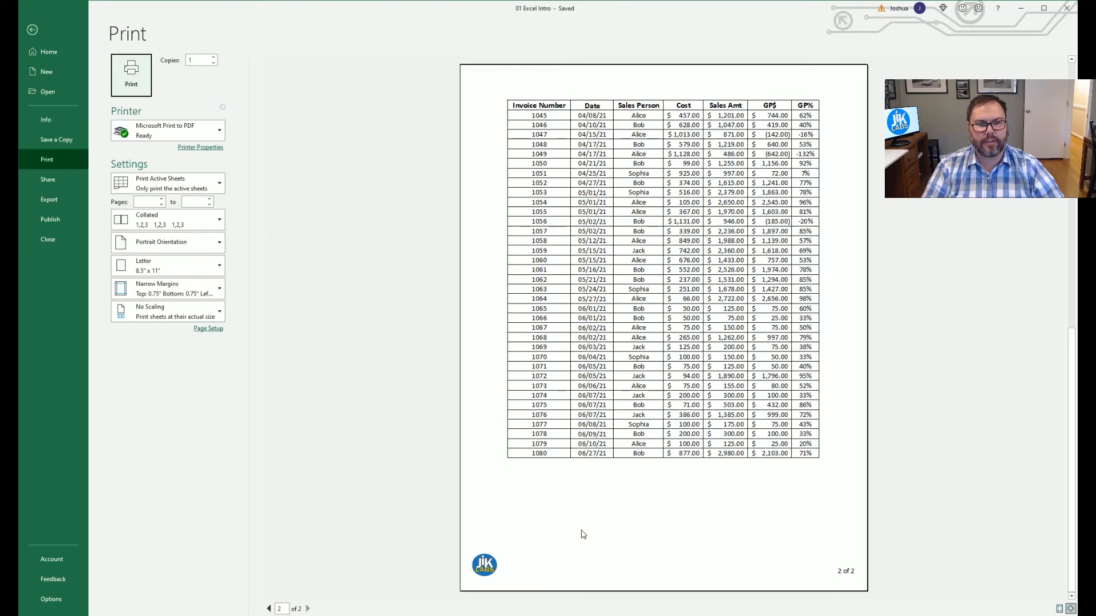
pyautogui.scroll(2, 580, 516)
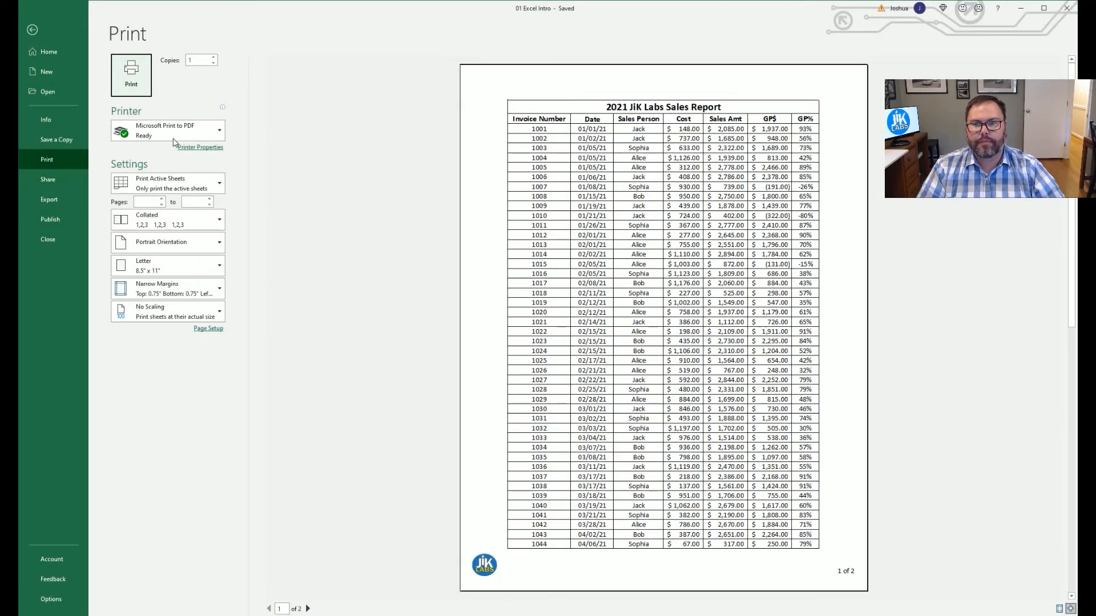
pyautogui.click(212, 130)
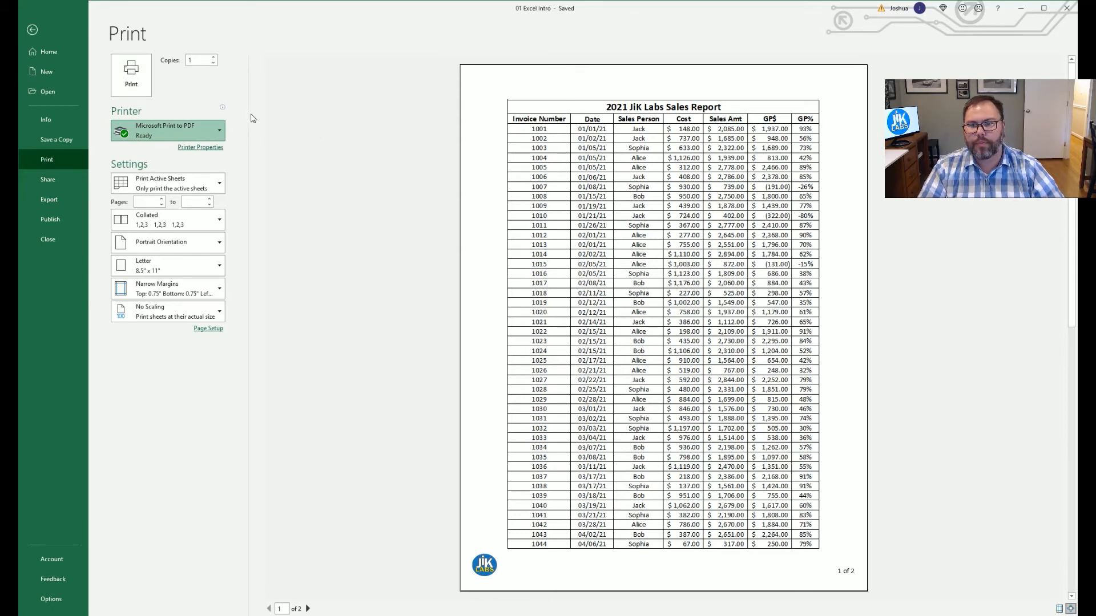
pyautogui.click(342, 218)
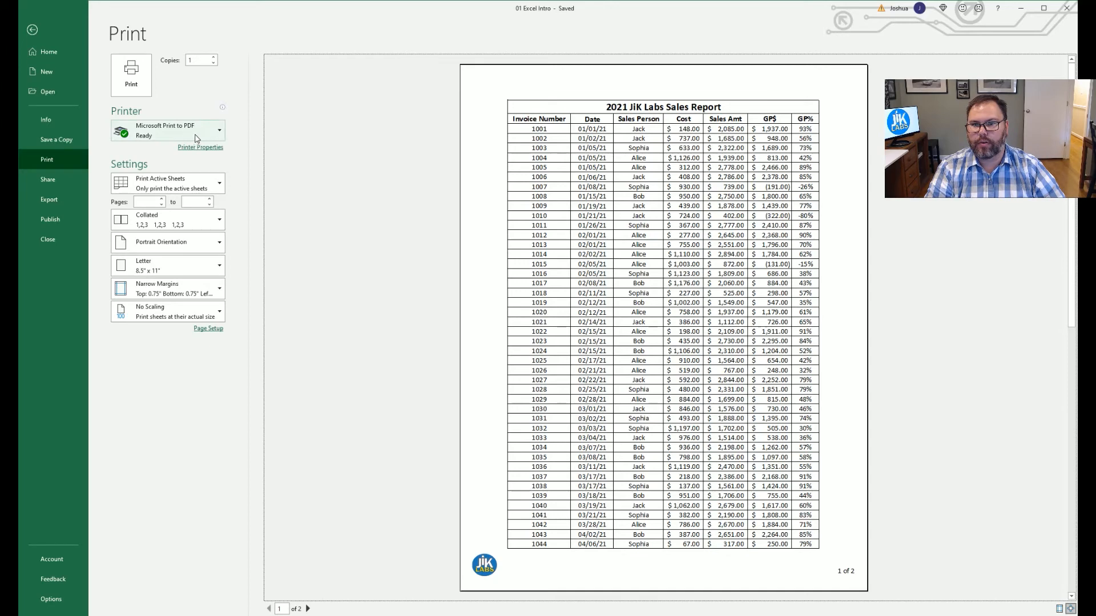
pyautogui.click(128, 77)
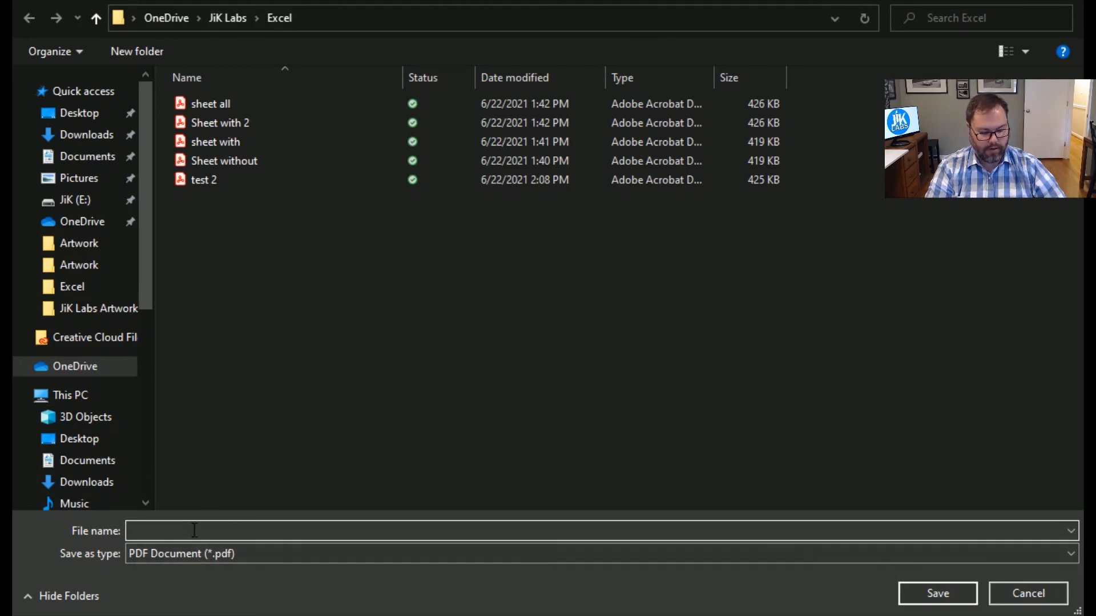
# Enter '2021 630 print' as the PDF file name.
pyautogui.write('2021 6')
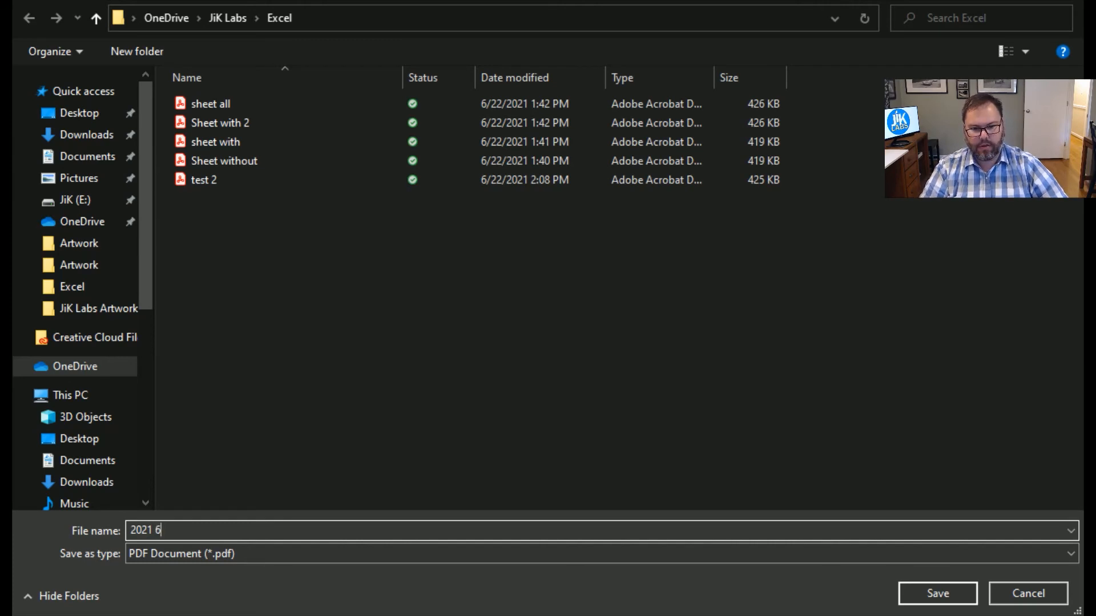
pyautogui.write('30')
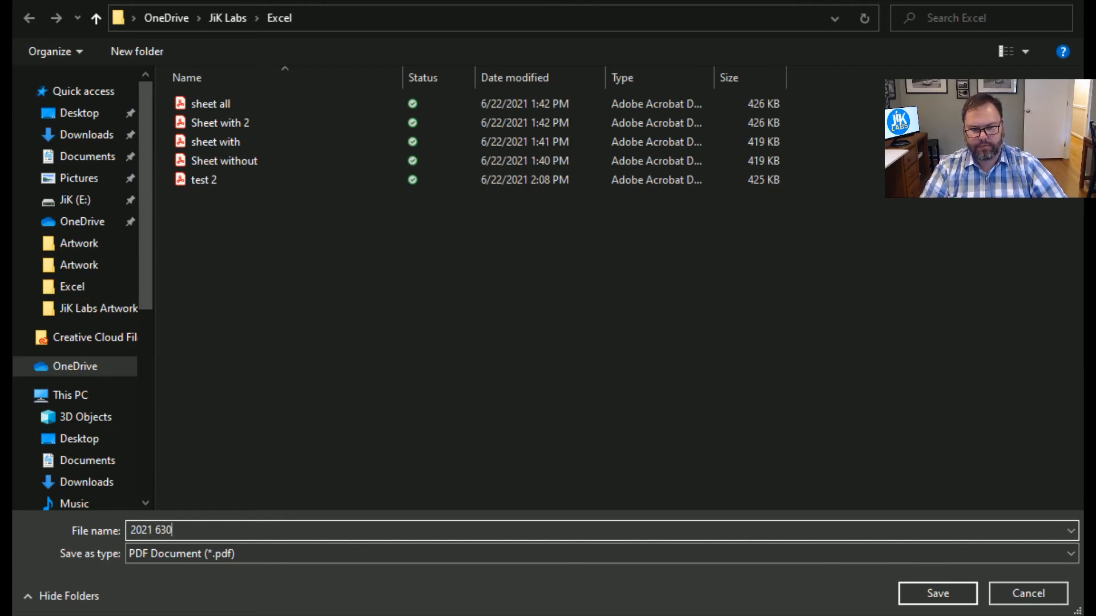
pyautogui.write(' print')
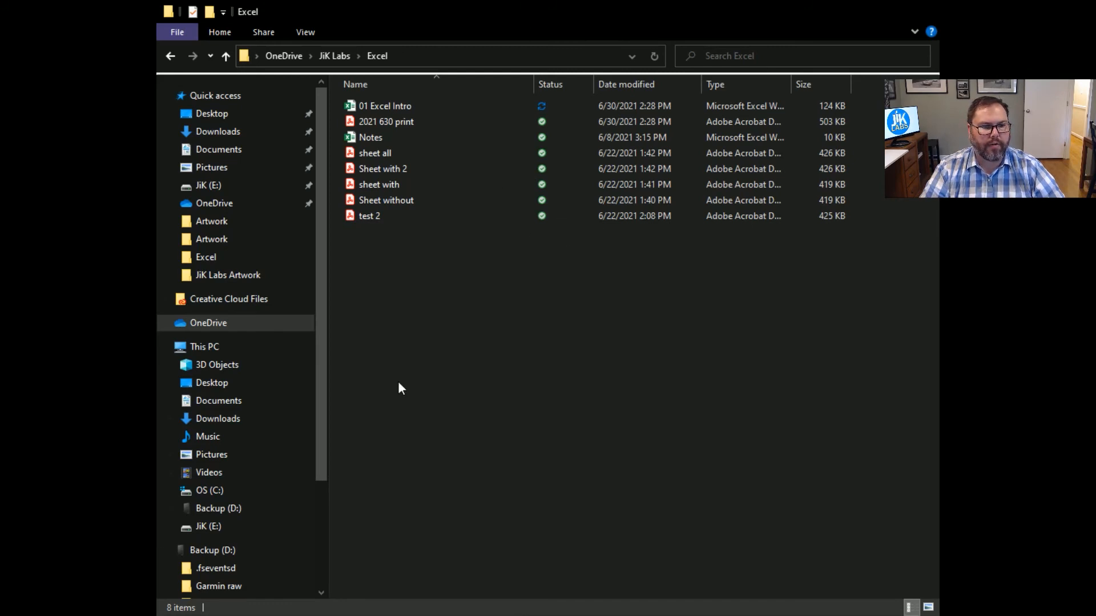
# Open 2021 630 print.pdf from the Excel folder in Adobe Acrobat.
pyautogui.click(399, 121)
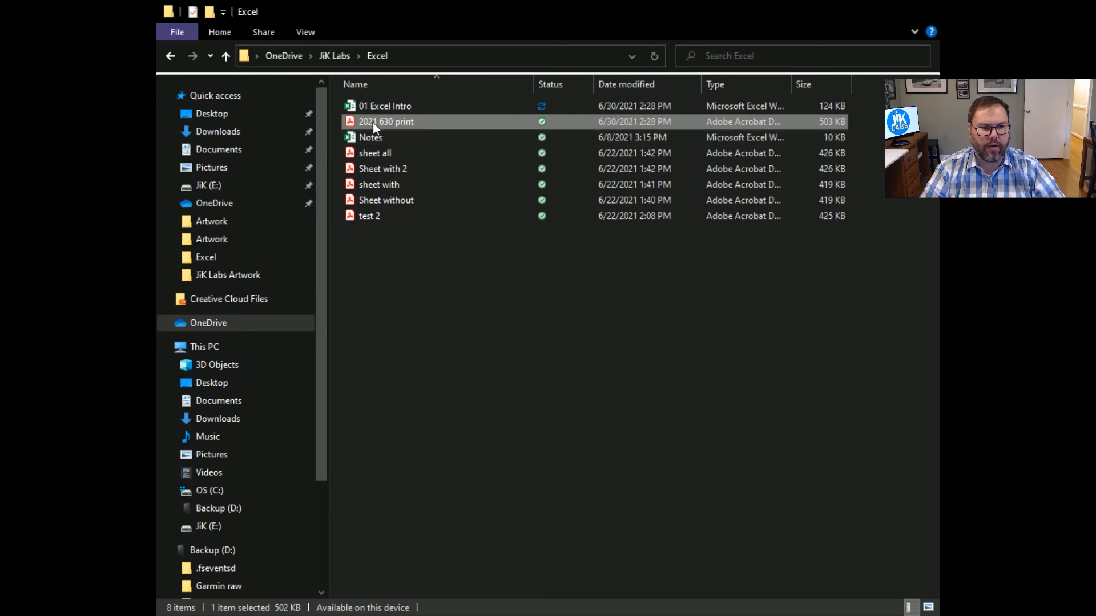
pyautogui.doubleClick(354, 121)
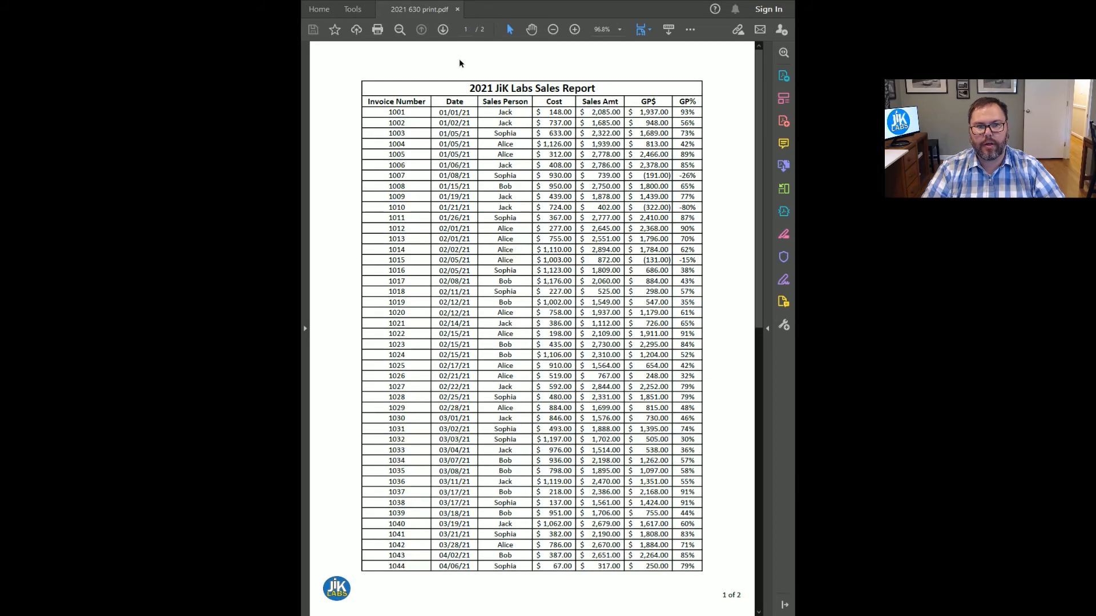
# Scroll through both PDF pages checking the logo footers, then select the title cell A1 in Excel.
pyautogui.scroll(-5, 483, 166)
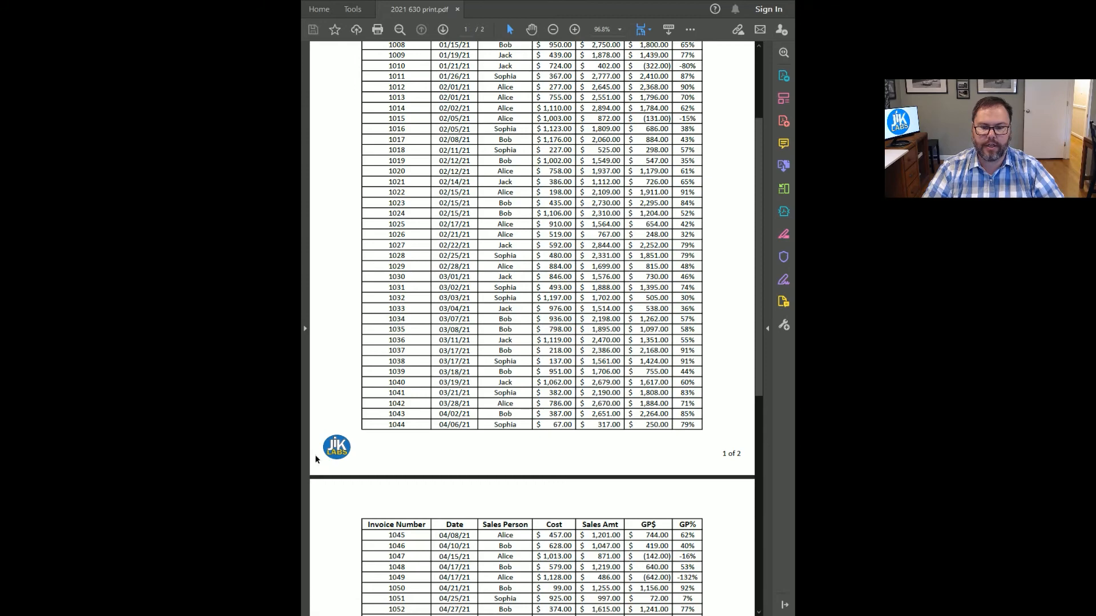
pyautogui.scroll(-10, 685, 416)
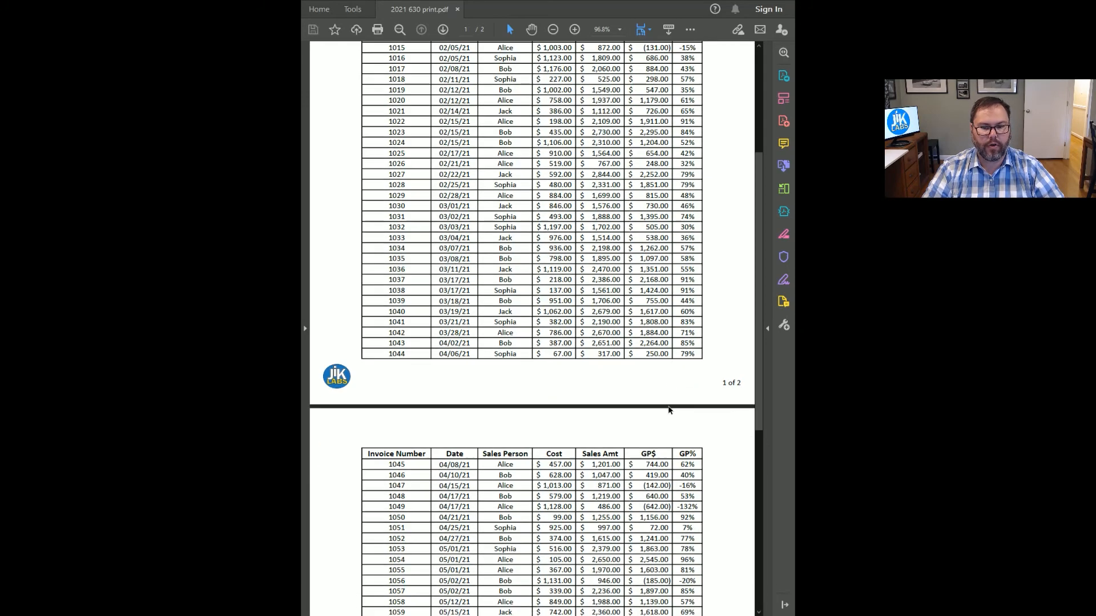
pyautogui.scroll(10, 649, 384)
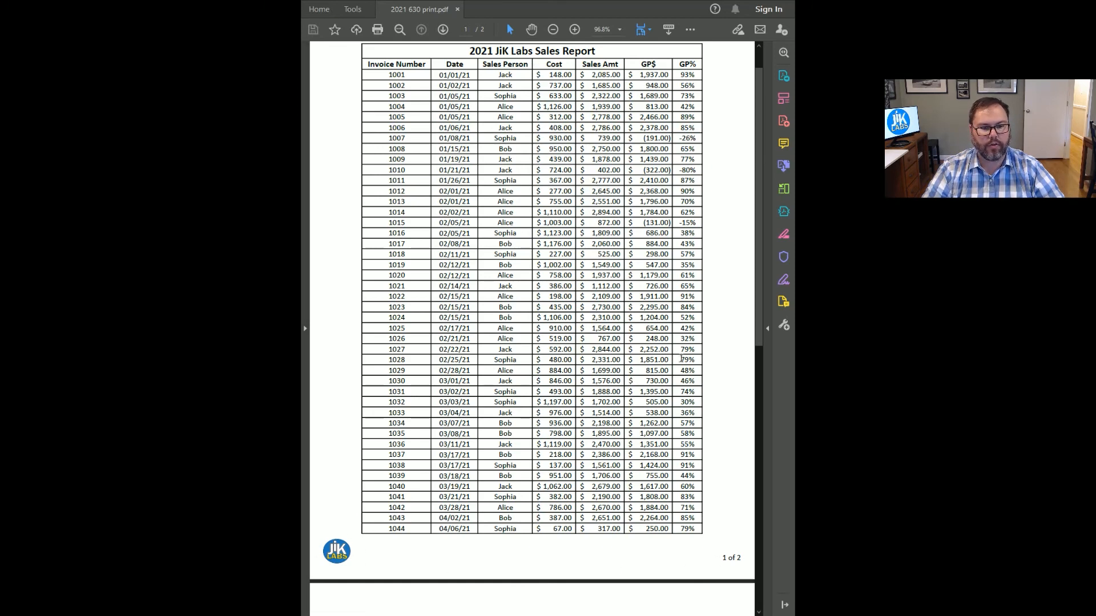
pyautogui.scroll(1, 642, 301)
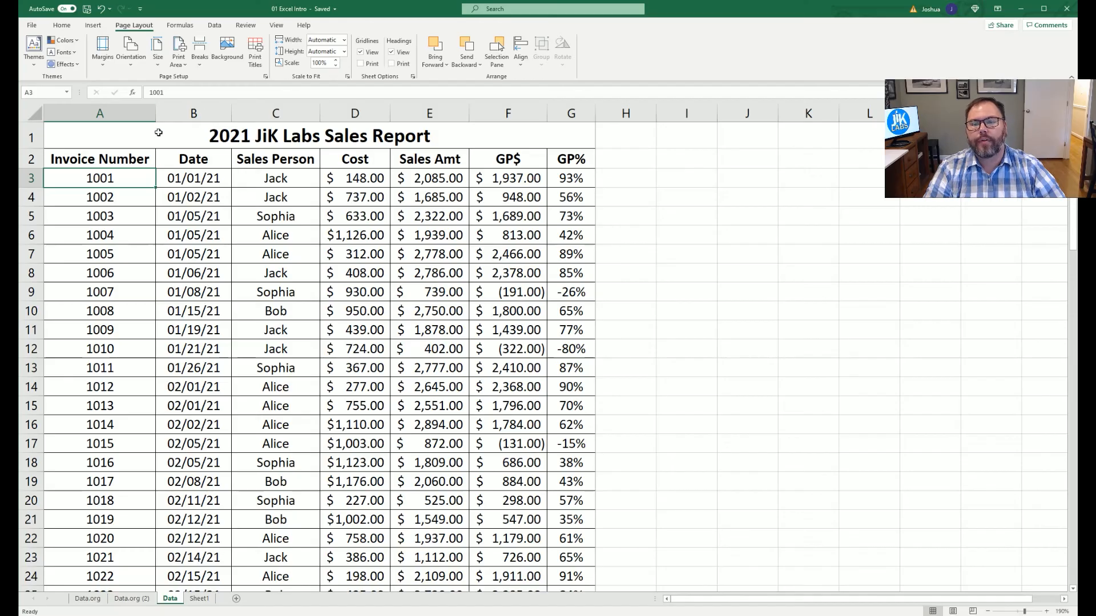
pyautogui.click(158, 127)
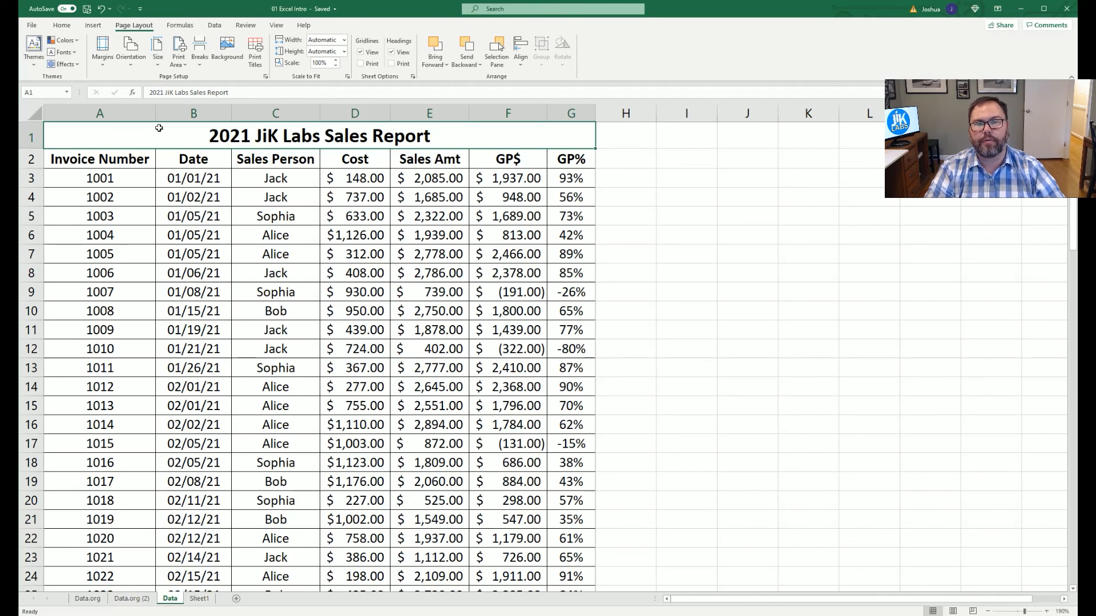
# Select the Date header in B2, then open and close the Microsoft Print to PDF preview.
pyautogui.click(163, 160)
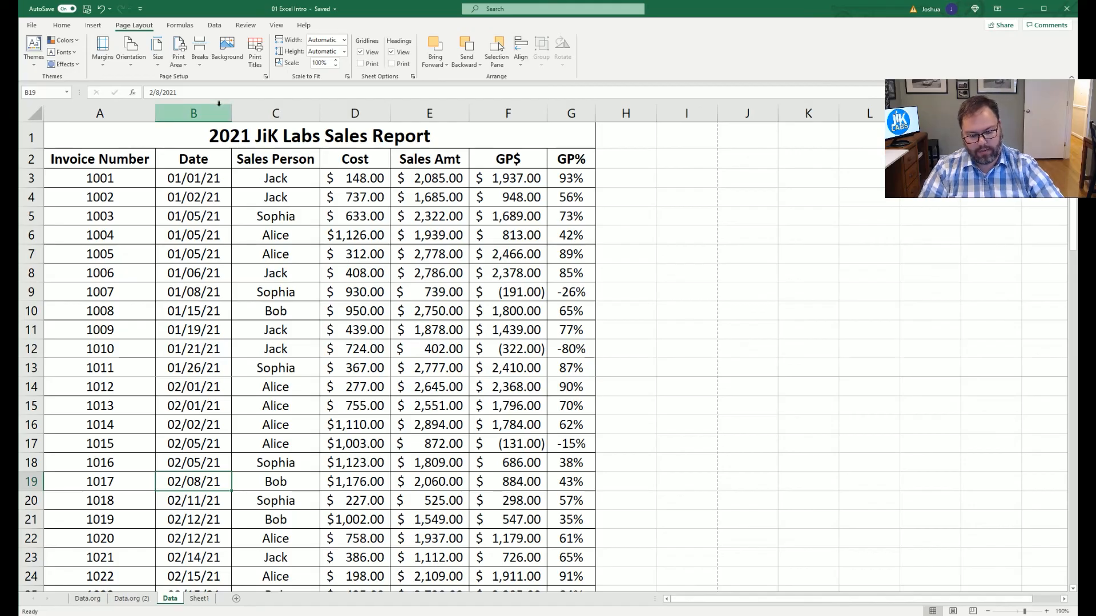
pyautogui.hotkey('ctrl', 'p')
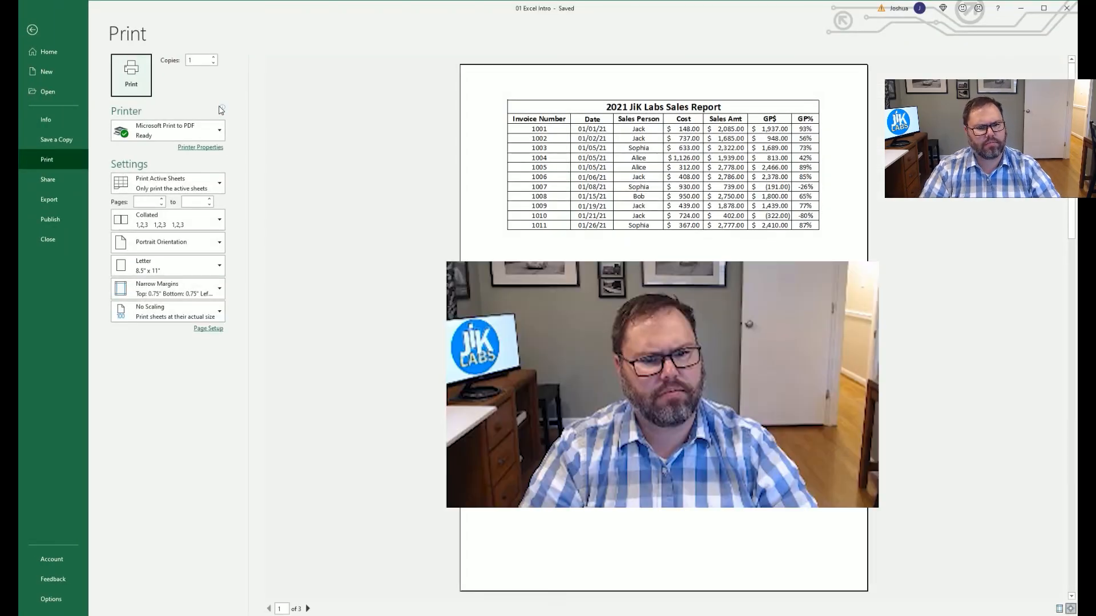
pyautogui.press('Escape')
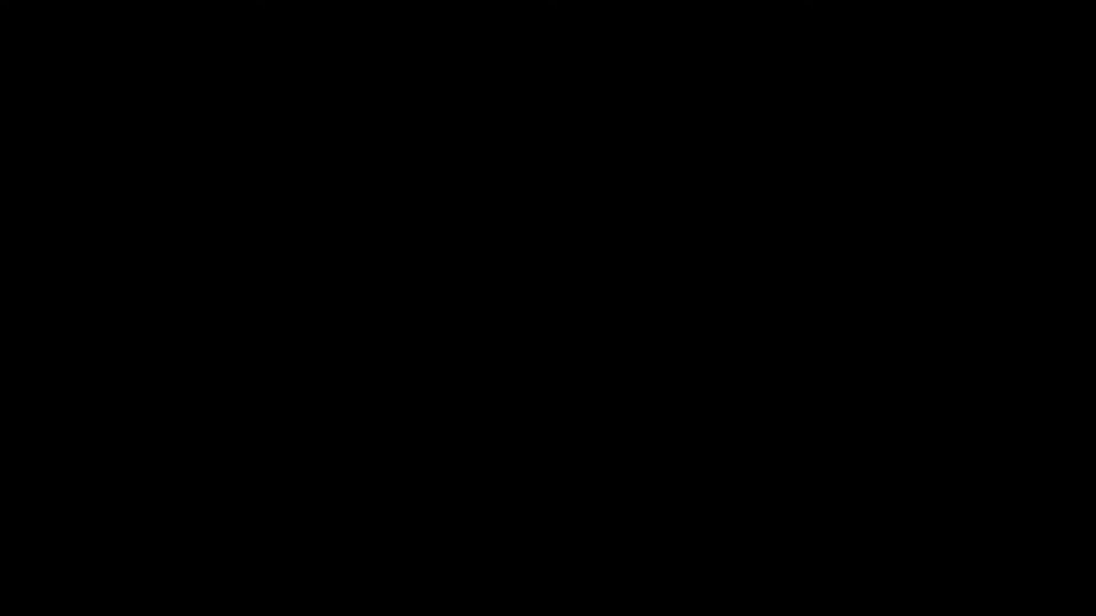